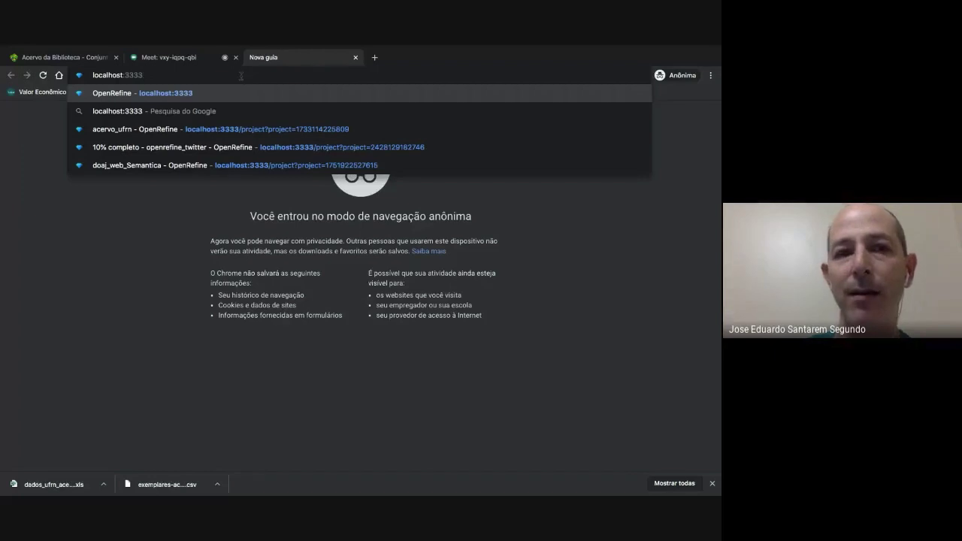
Step: Load OpenRefine at localhost:3333, check the Meet call, and return to OpenRefine
{"action": "key", "text": "Return"}
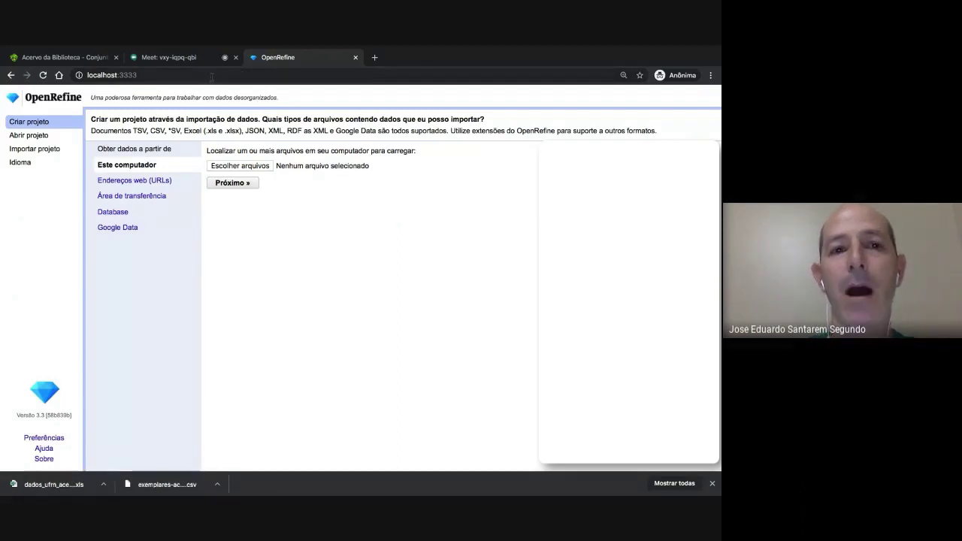
{"action": "left_click", "coordinate": [192, 59]}
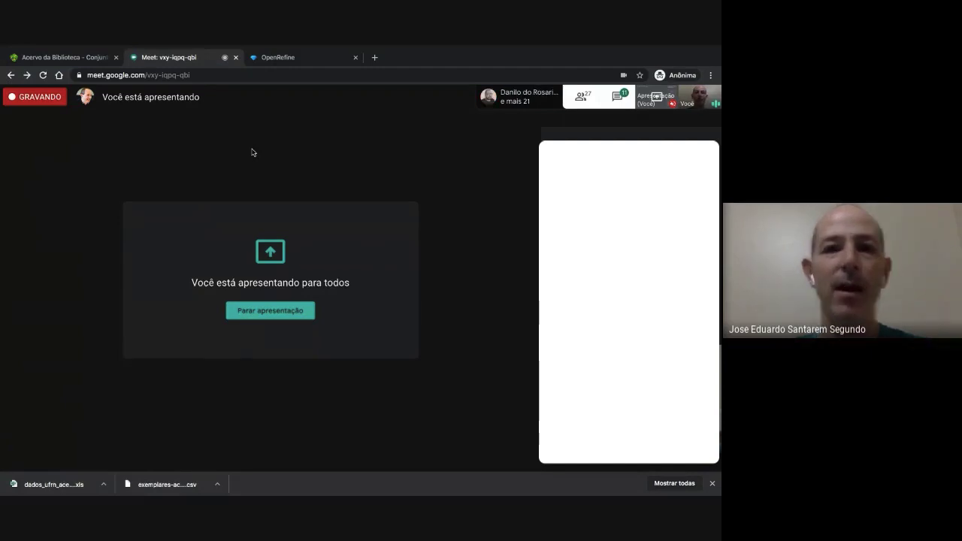
{"action": "left_click", "coordinate": [294, 60]}
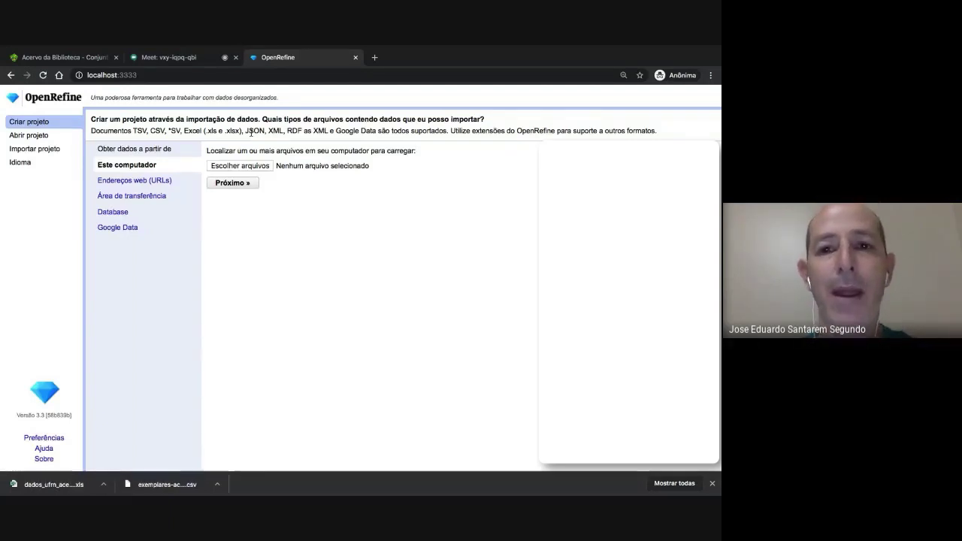
Step: Select Português (Brasil) in the language settings and return to project creation
{"action": "left_click", "coordinate": [20, 164]}
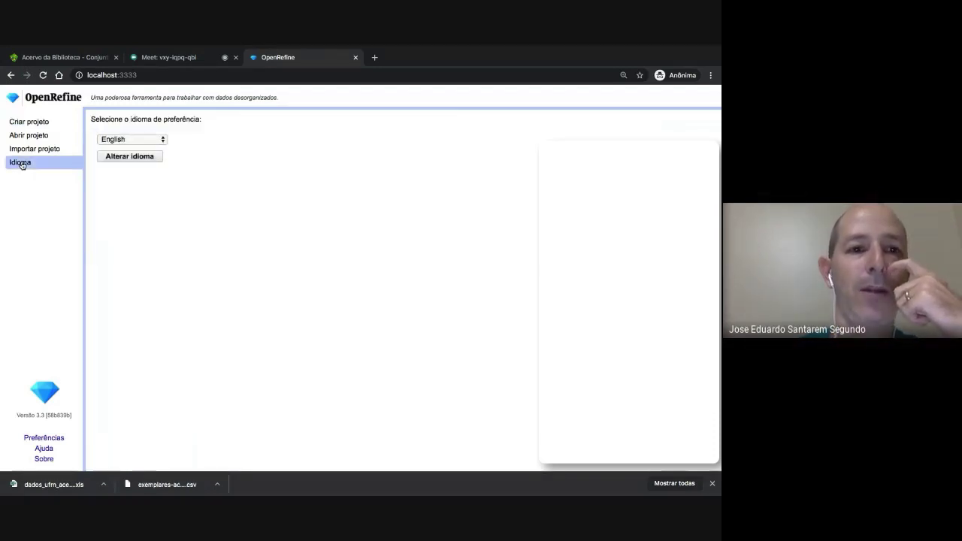
{"action": "left_click", "coordinate": [114, 141]}
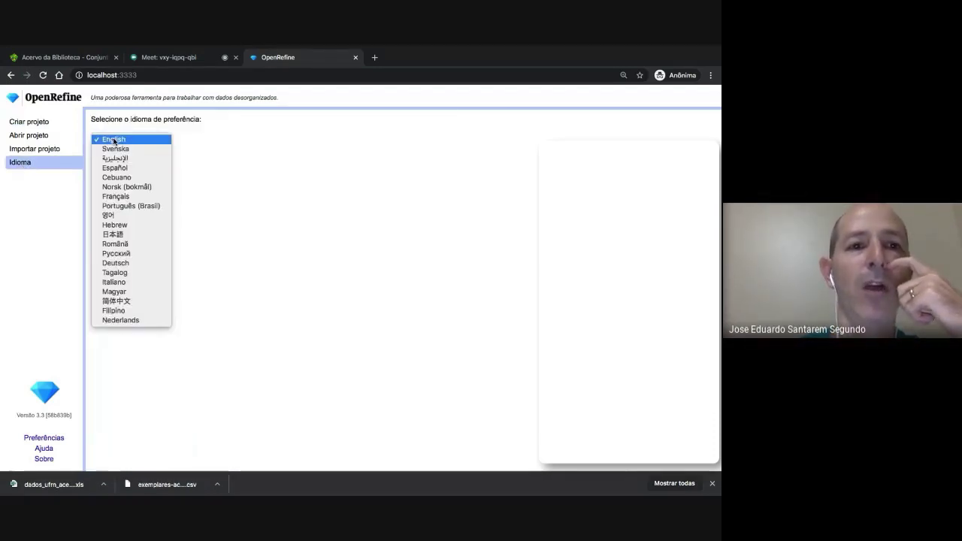
{"action": "left_click", "coordinate": [145, 206]}
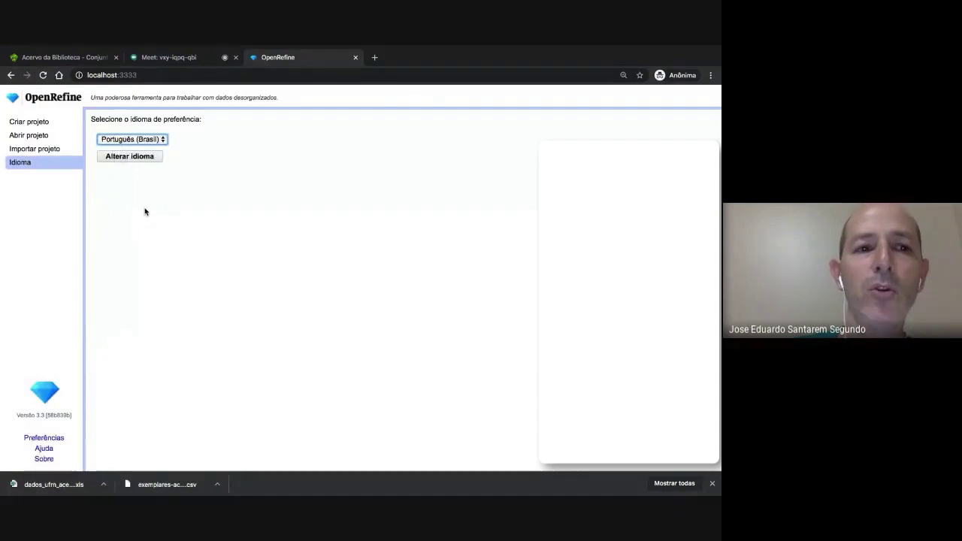
{"action": "left_click", "coordinate": [58, 104]}
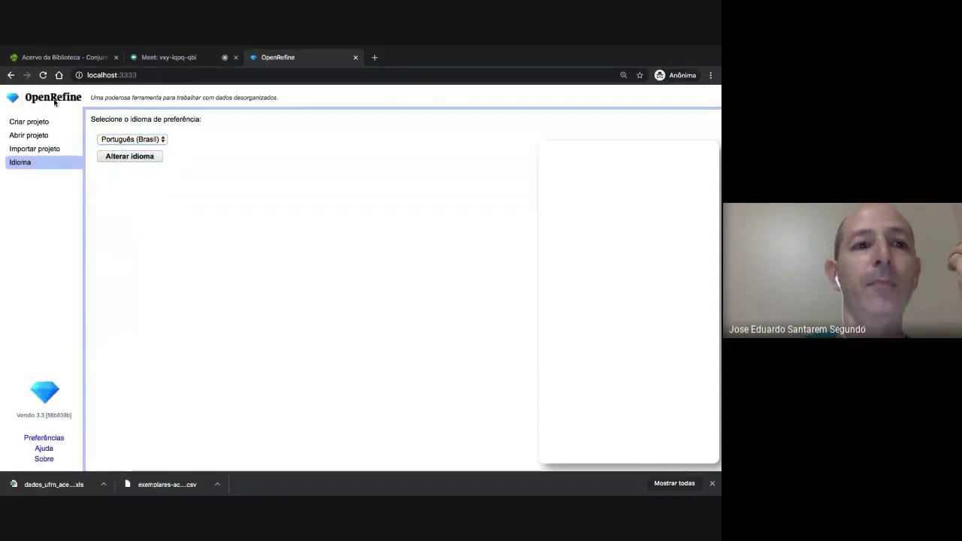
{"action": "left_click", "coordinate": [35, 125]}
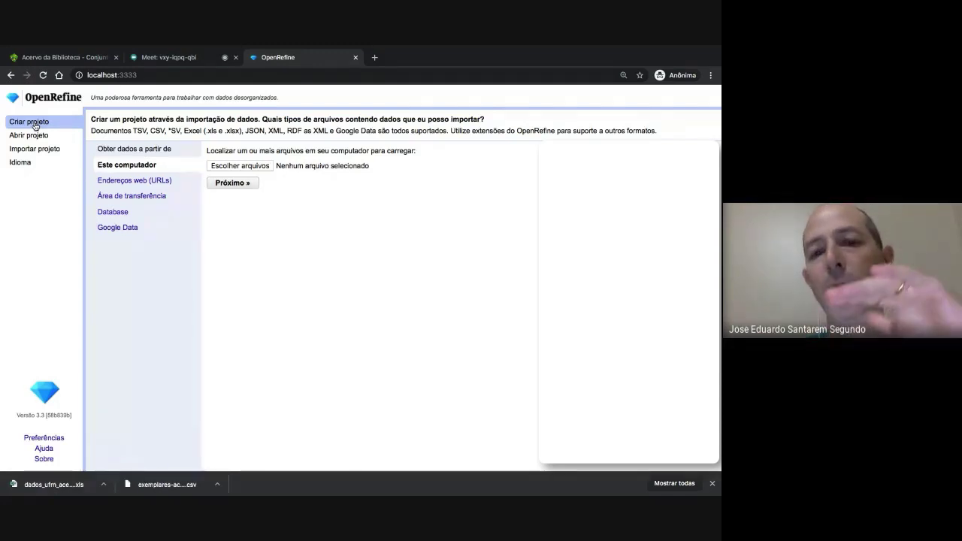
Step: Review the resources of the Acervo da Biblioteca dataset on dados.gov.br, check the Meet call, and return to OpenRefine
{"action": "left_click", "coordinate": [51, 58]}
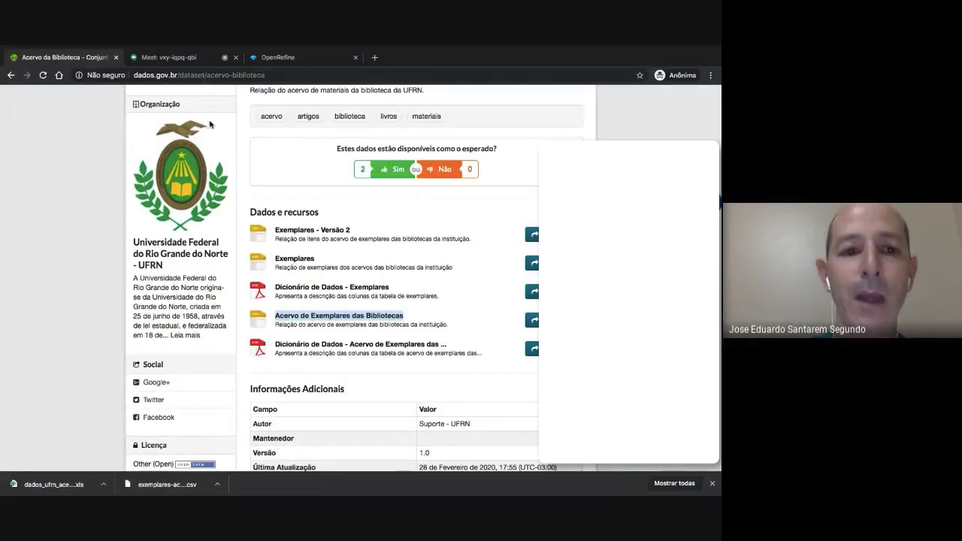
{"action": "scroll", "coordinate": [217, 166], "scroll_direction": "up", "scroll_amount": 1}
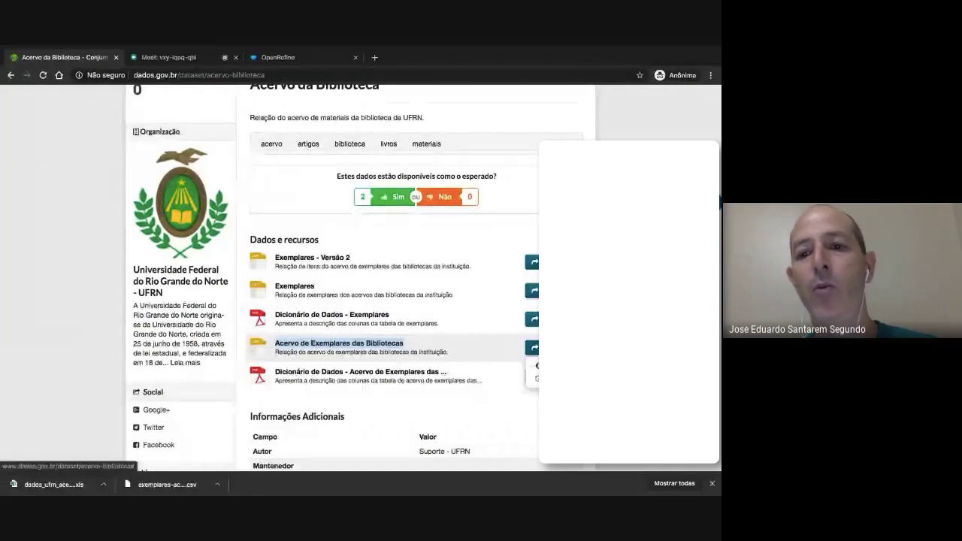
{"action": "left_click", "coordinate": [623, 330]}
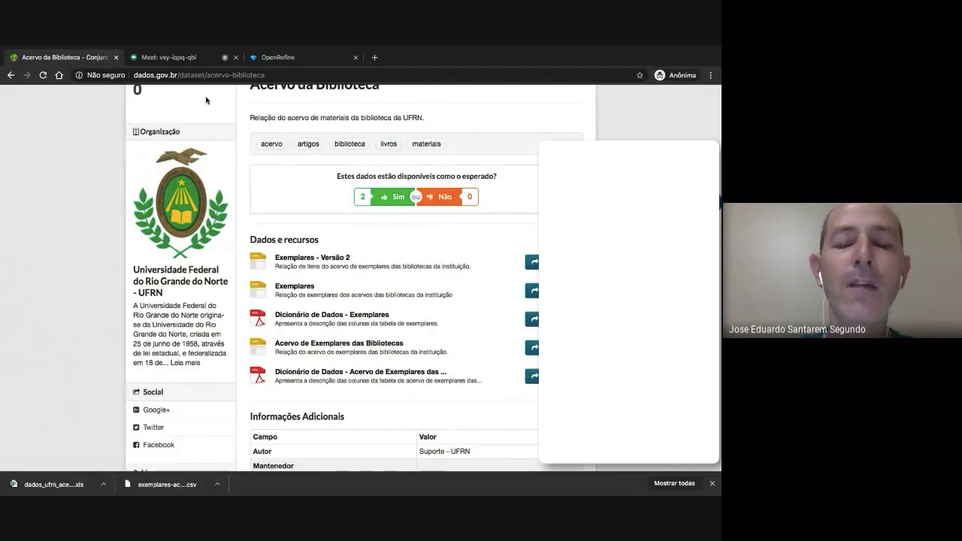
{"action": "left_click", "coordinate": [181, 58]}
{"action": "key", "text": "ctrl+Tab"}
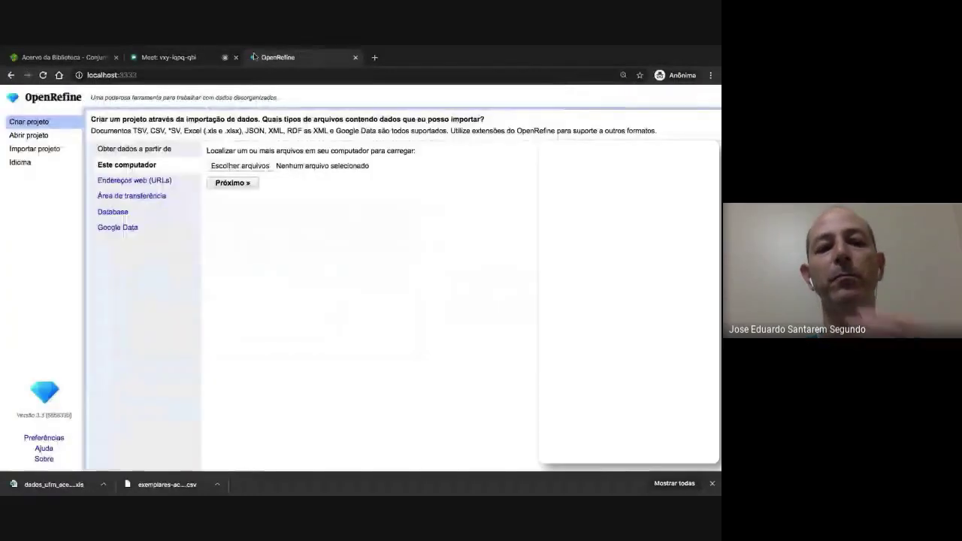
{"action": "left_click", "coordinate": [192, 58]}
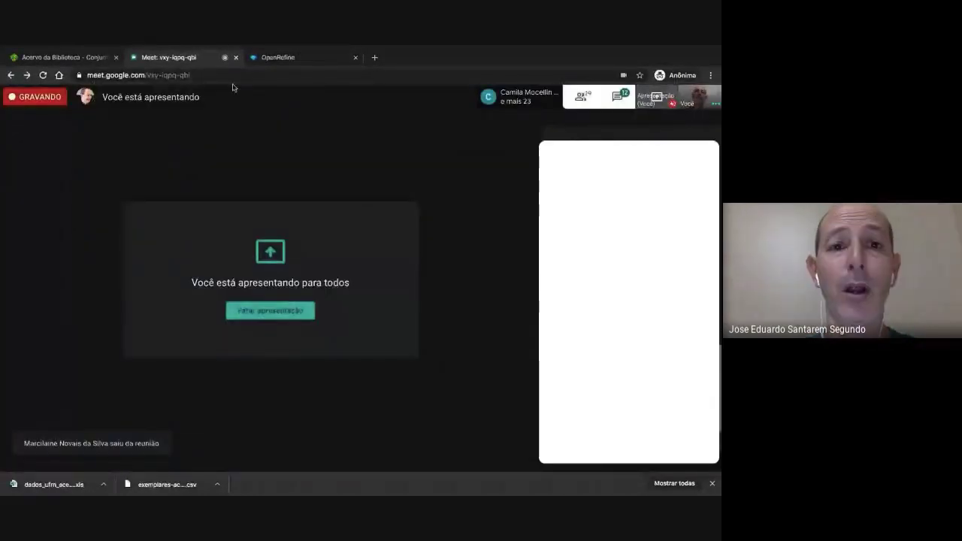
{"action": "left_click", "coordinate": [273, 58]}
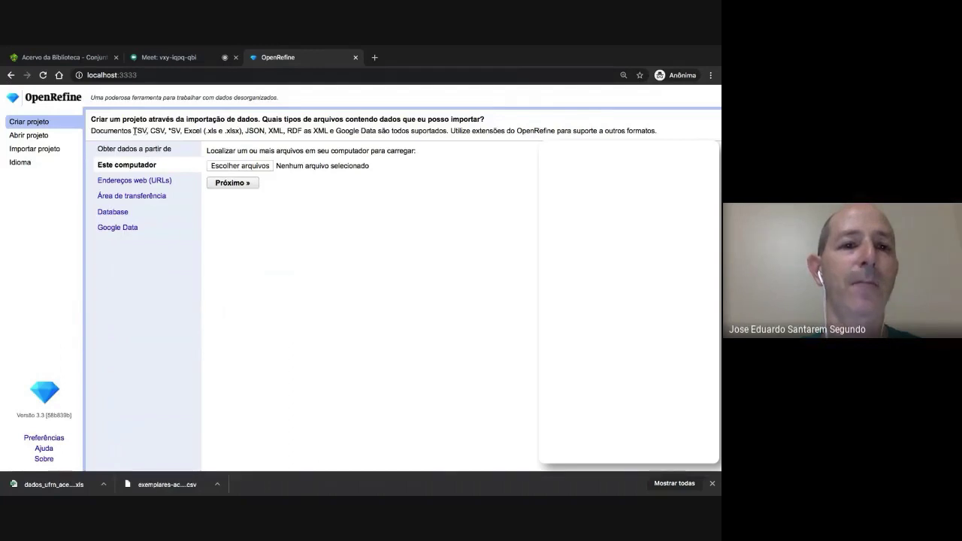
Step: Read the list of supported import formats, focusing on CSV, and recheck the Acervo da Biblioteca dataset page
{"action": "left_click_drag", "start_coordinate": [132, 130], "coordinate": [378, 131]}
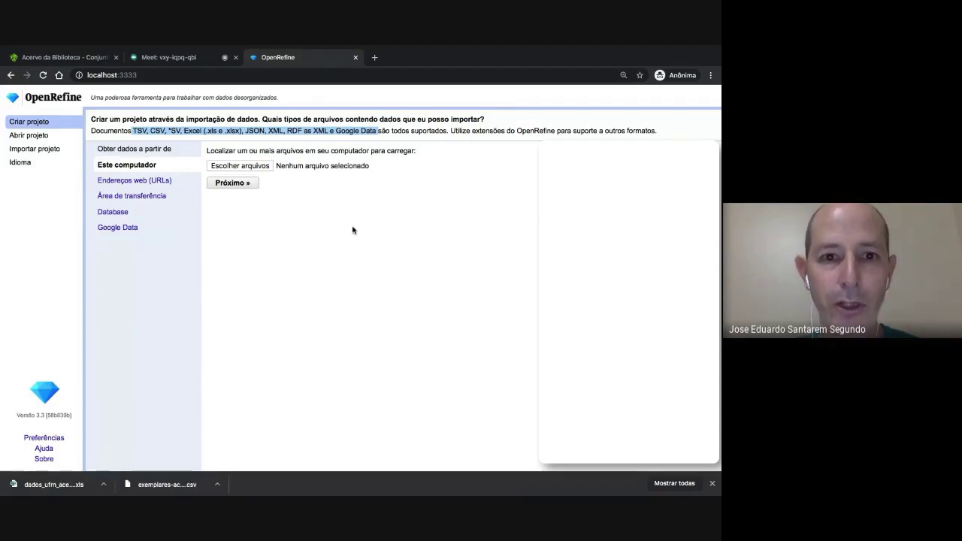
{"action": "left_click", "coordinate": [329, 224]}
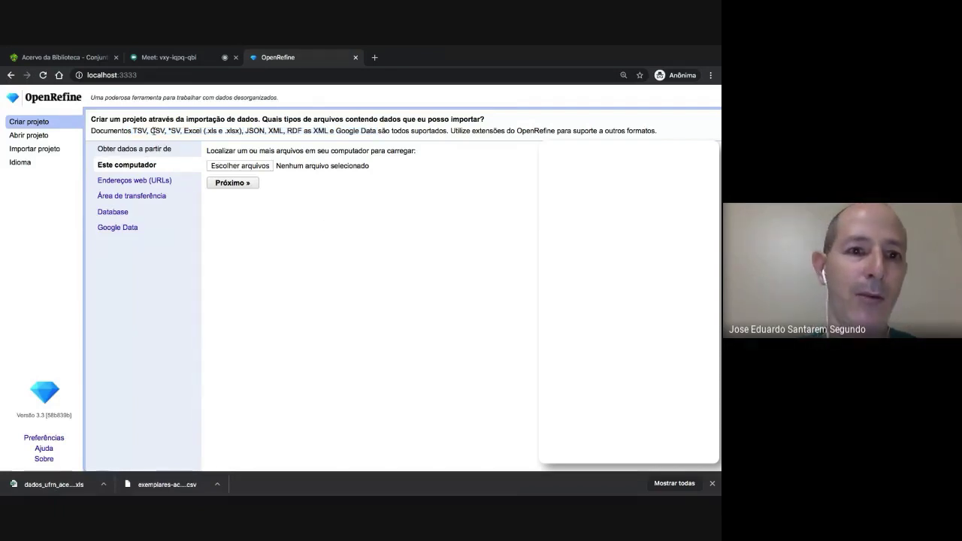
{"action": "left_click_drag", "start_coordinate": [152, 131], "coordinate": [165, 132]}
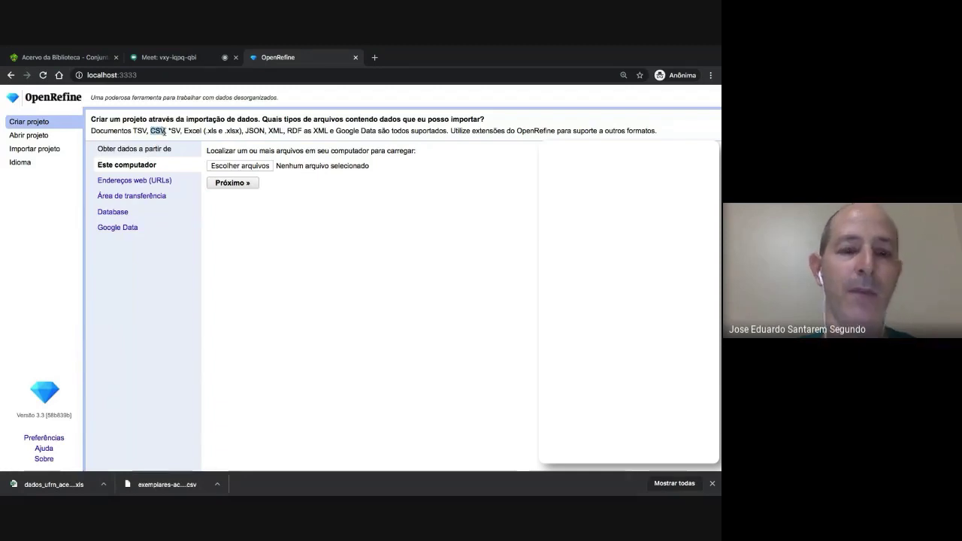
{"action": "left_click", "coordinate": [316, 197]}
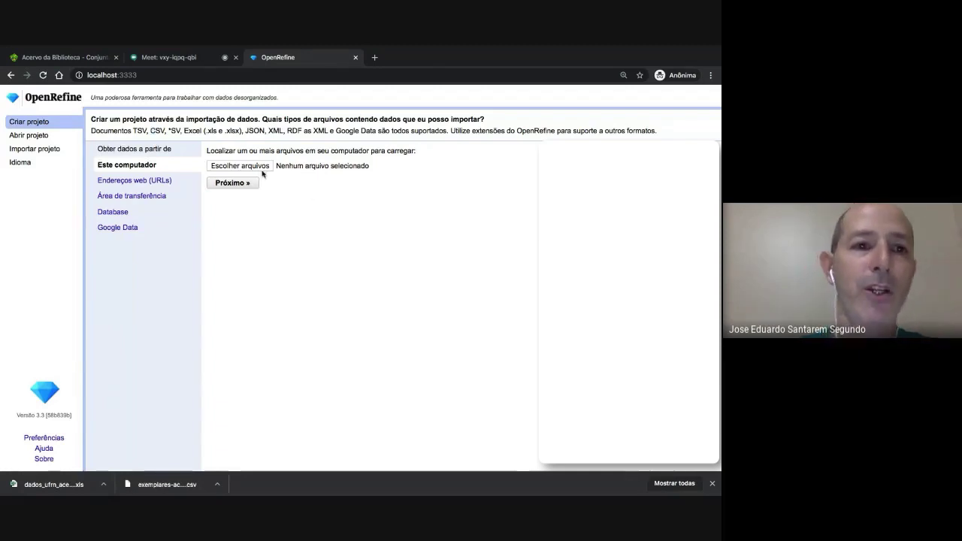
{"action": "left_click", "coordinate": [81, 60]}
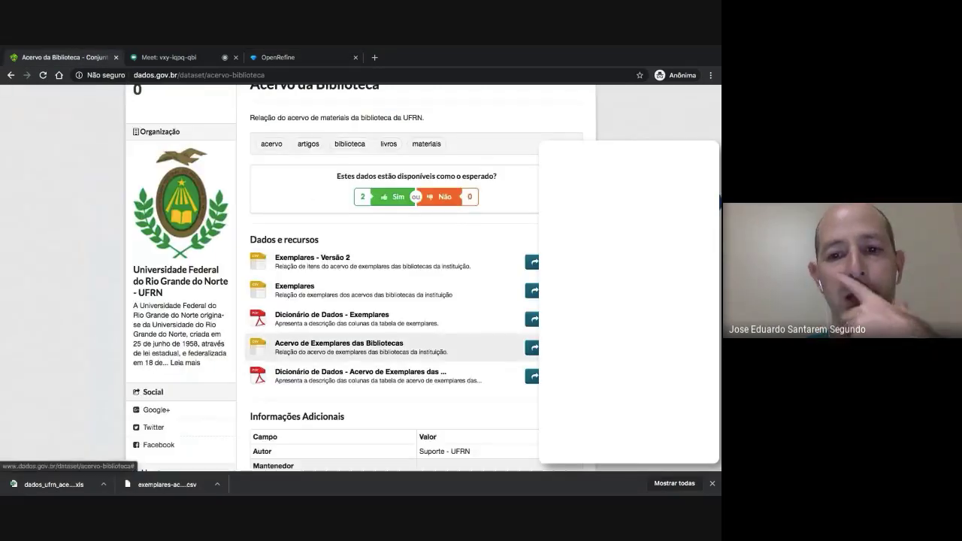
{"action": "left_click", "coordinate": [293, 60]}
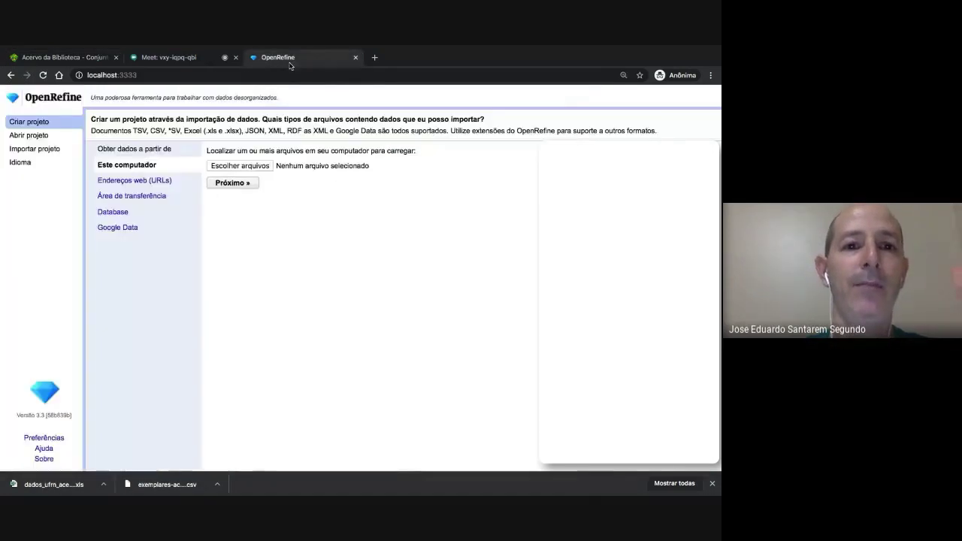
Step: Upload exemplares-acervo.csv from the Transferências folder as the project data and proceed to the parsing options
{"action": "left_click", "coordinate": [256, 171]}
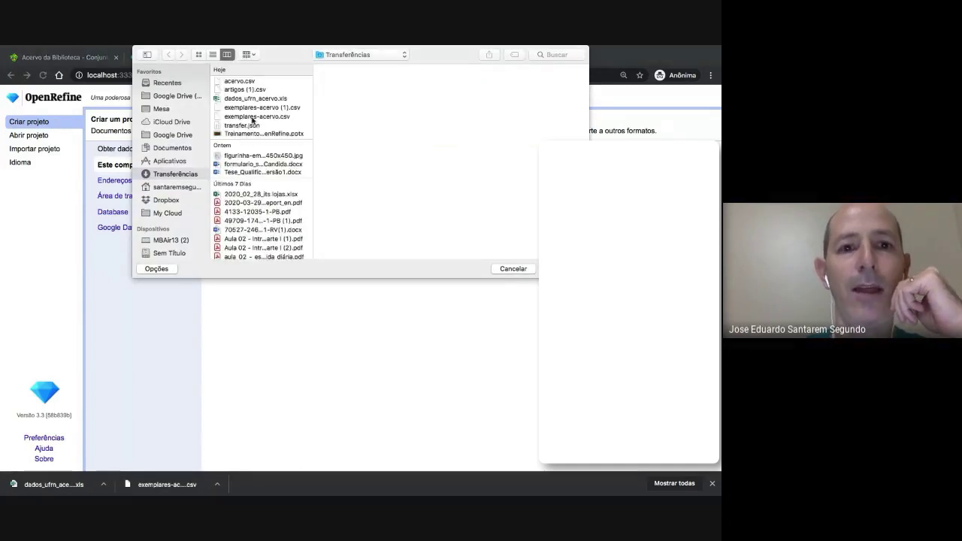
{"action": "left_click", "coordinate": [255, 117]}
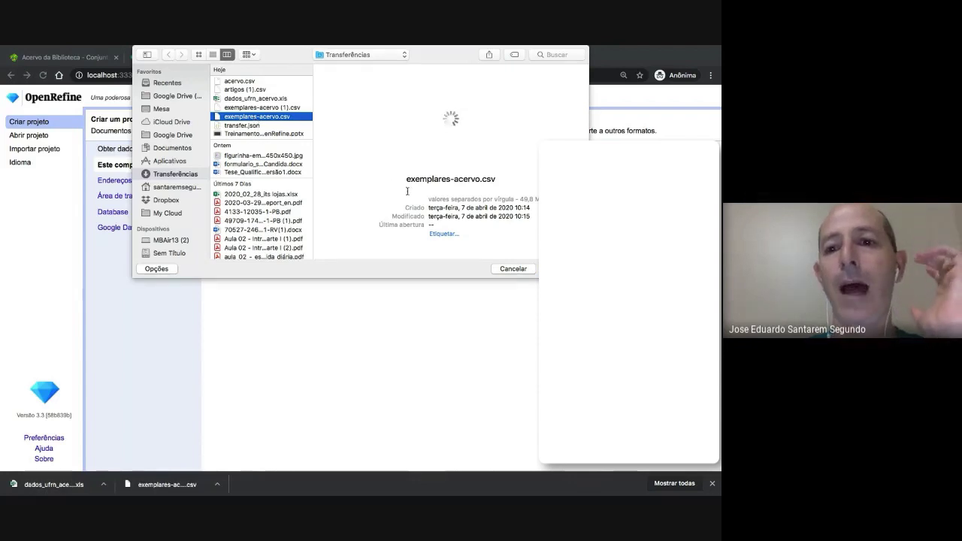
{"action": "key", "text": "Return"}
{"action": "left_click", "coordinate": [496, 273]}
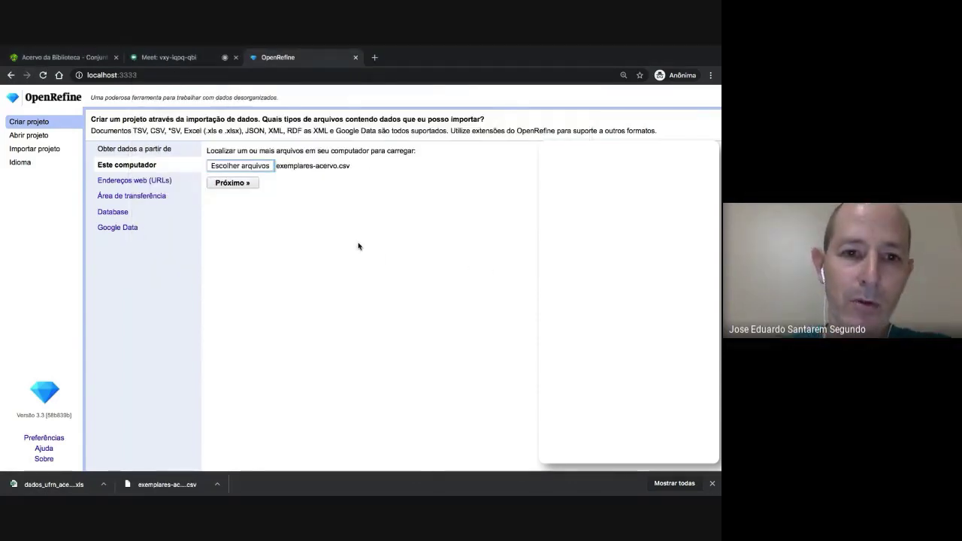
{"action": "left_click", "coordinate": [232, 184]}
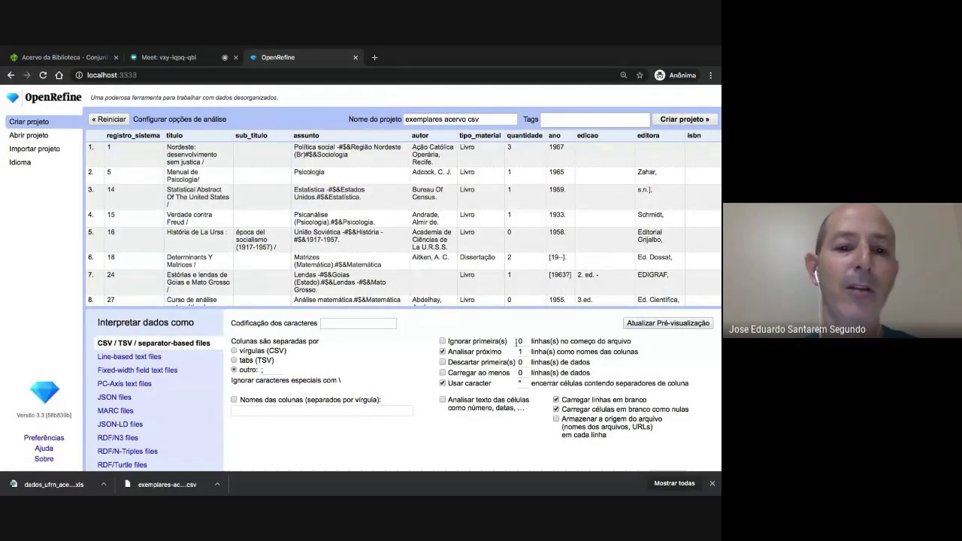
Step: Try a comma as the custom column separator in the import preview, and restore the semicolon
{"action": "double_click", "coordinate": [269, 369]}
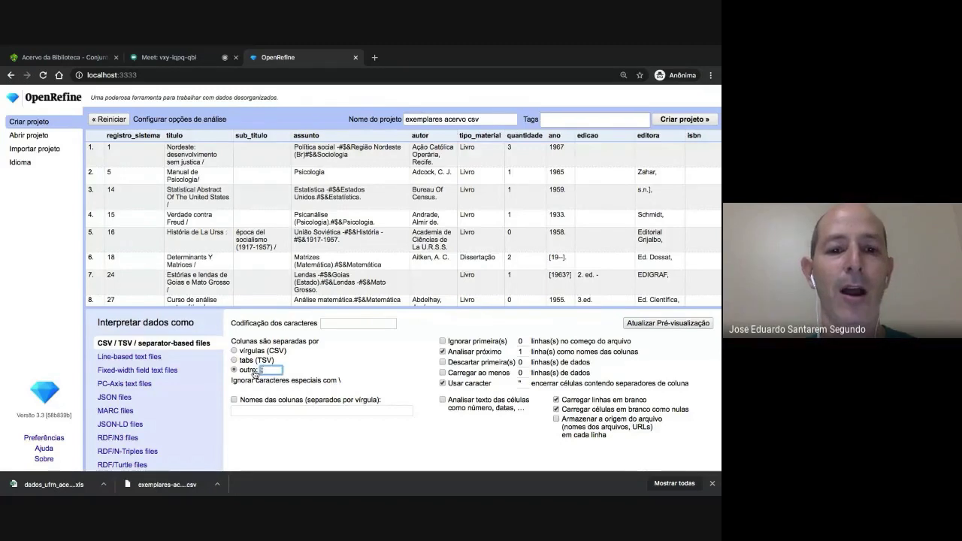
{"action": "type", "text": ","}
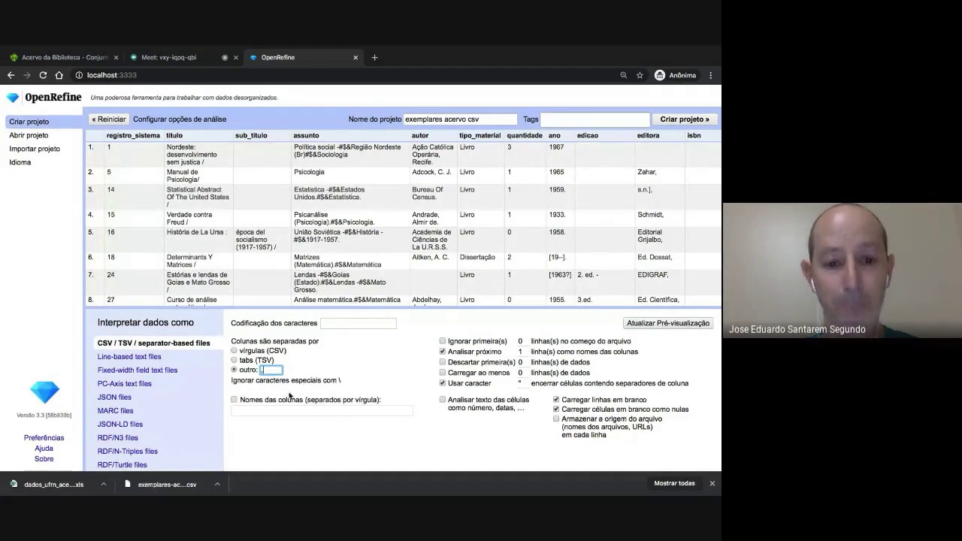
{"action": "left_click", "coordinate": [338, 322]}
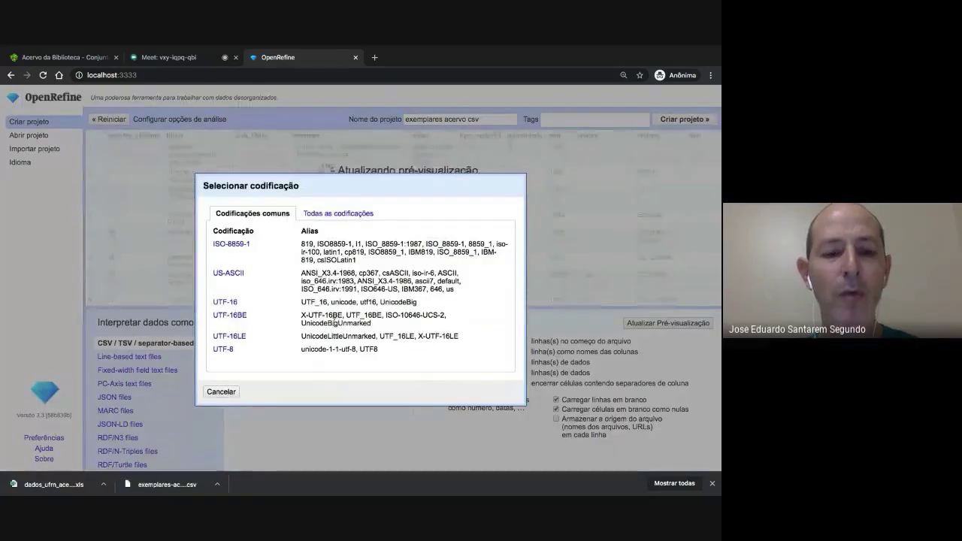
{"action": "left_click", "coordinate": [219, 392]}
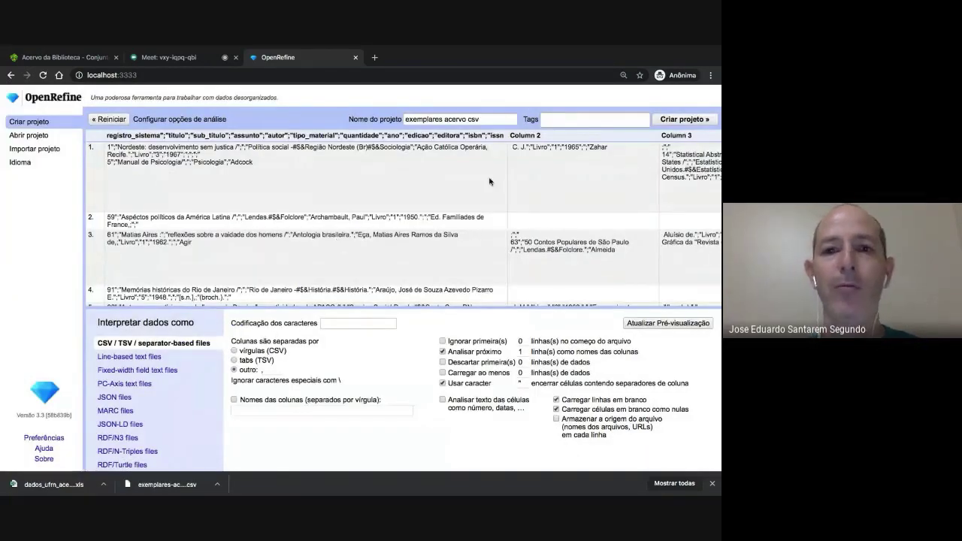
{"action": "left_click", "coordinate": [266, 370]}
{"action": "type", "text": ";"}
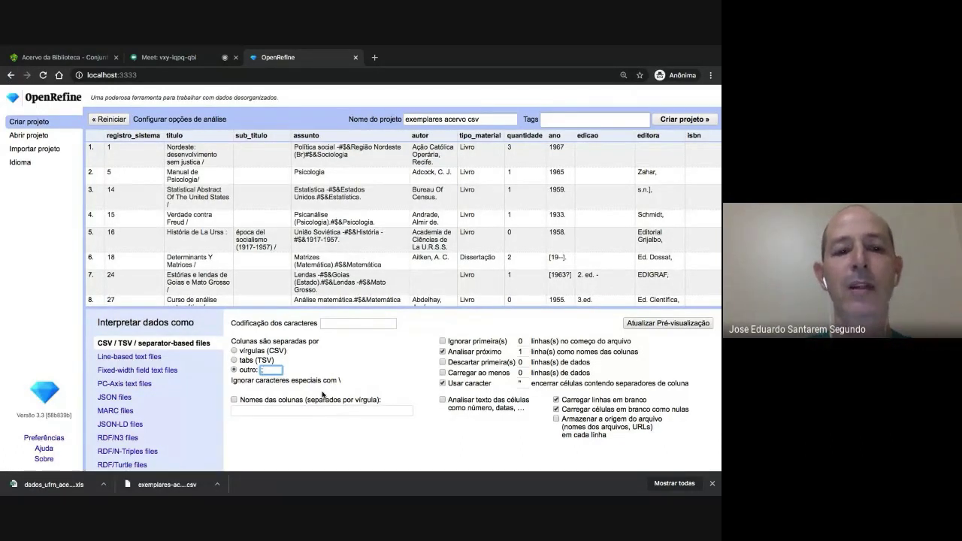
Step: Try ISO-8859-1 as the character encoding of the import, and set it to UTF-8
{"action": "scroll", "coordinate": [192, 404], "scroll_direction": "down", "scroll_amount": 3}
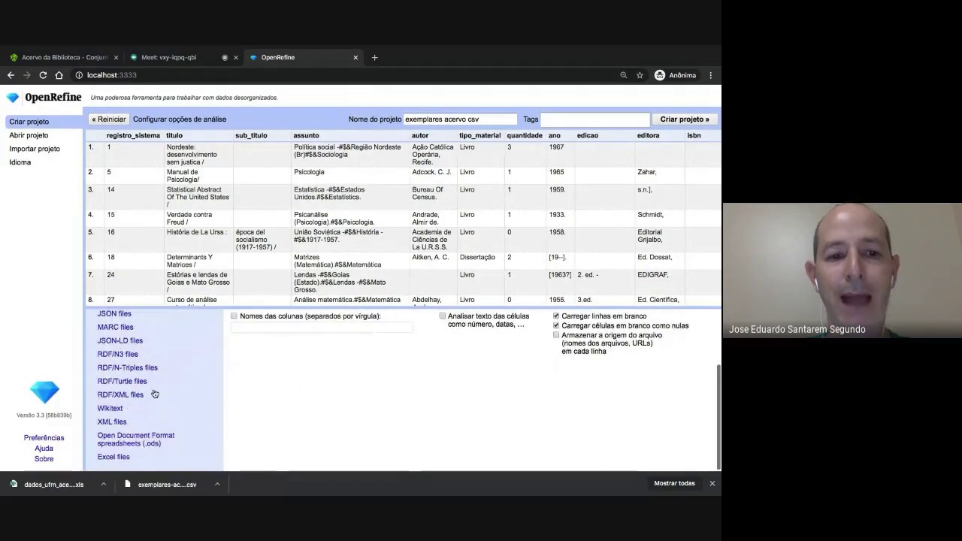
{"action": "scroll", "coordinate": [167, 343], "scroll_direction": "up", "scroll_amount": 2}
{"action": "scroll", "coordinate": [167, 342], "scroll_direction": "up", "scroll_amount": 1}
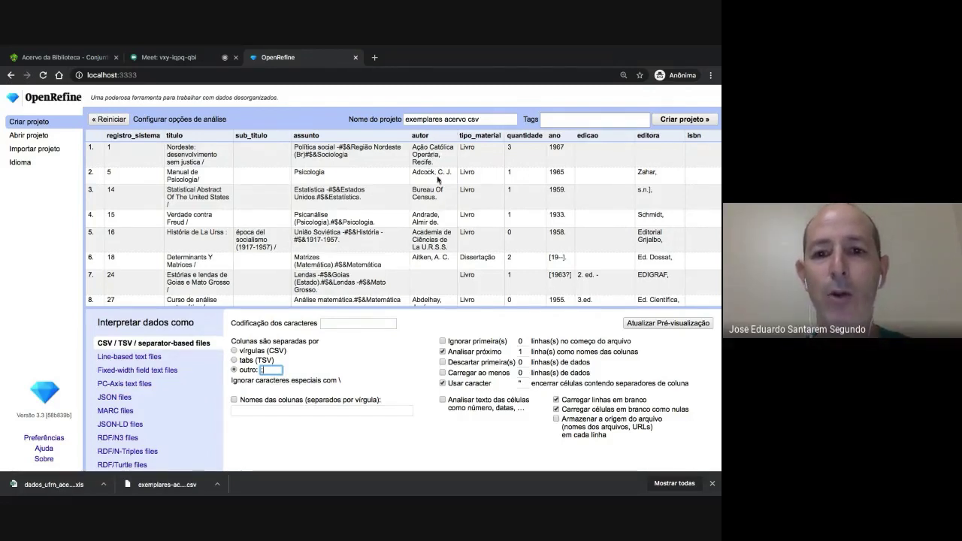
{"action": "left_click", "coordinate": [331, 325]}
{"action": "left_click", "coordinate": [239, 244]}
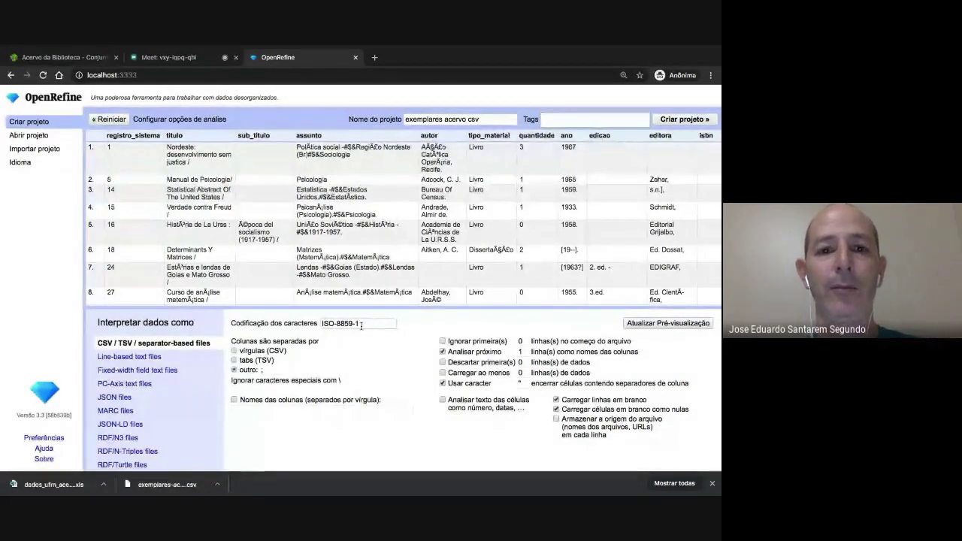
{"action": "left_click", "coordinate": [361, 325]}
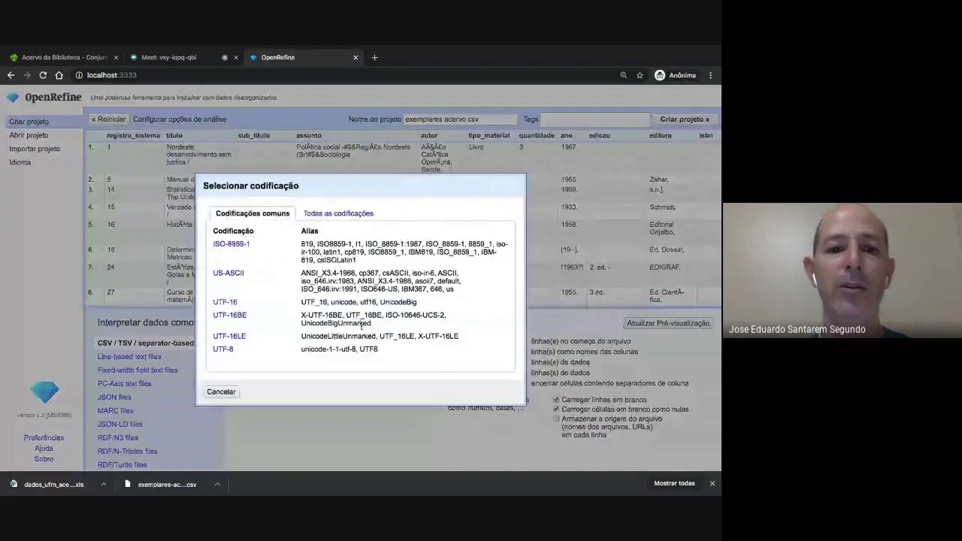
{"action": "left_click", "coordinate": [224, 349]}
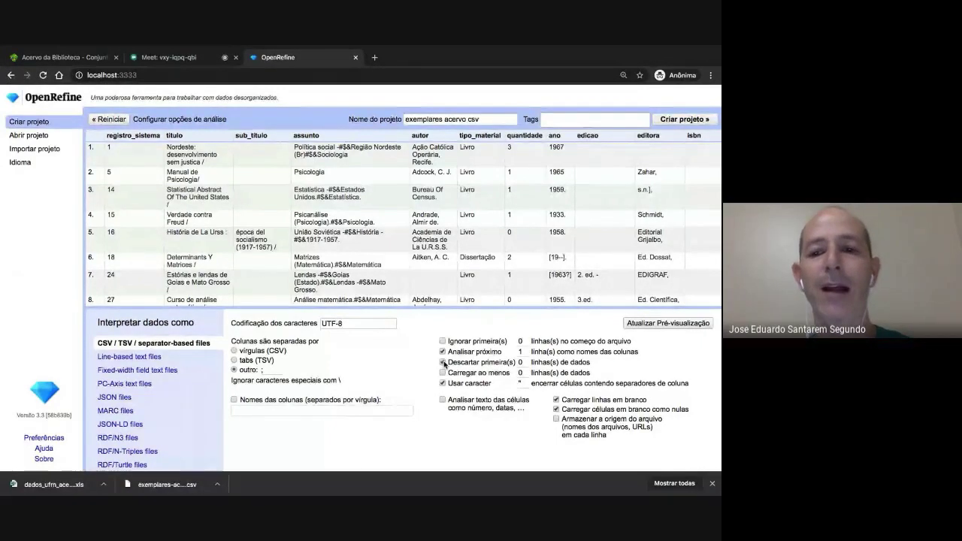
Step: Try discarding the first 30 data rows in the import preview, and turn that option off again
{"action": "double_click", "coordinate": [526, 362]}
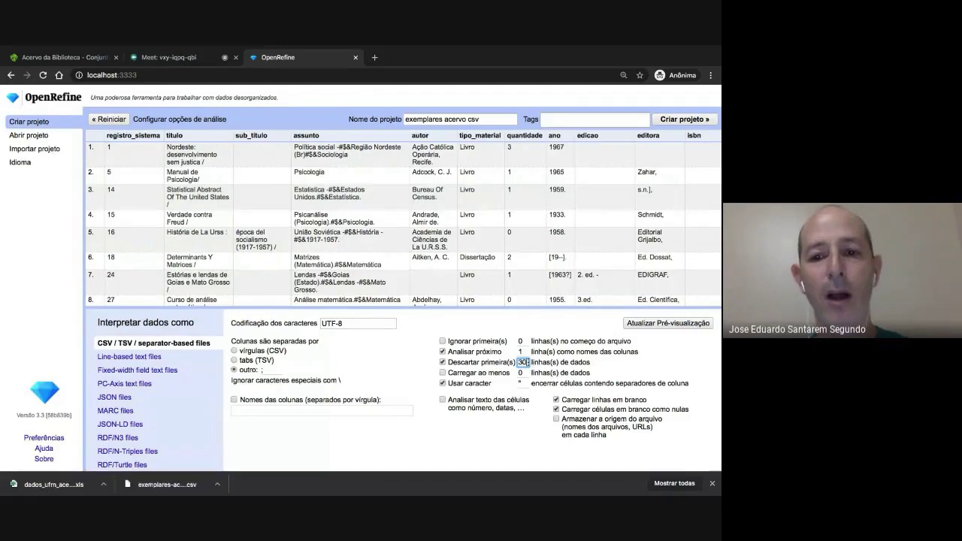
{"action": "type", "text": "30"}
{"action": "left_click", "coordinate": [522, 373]}
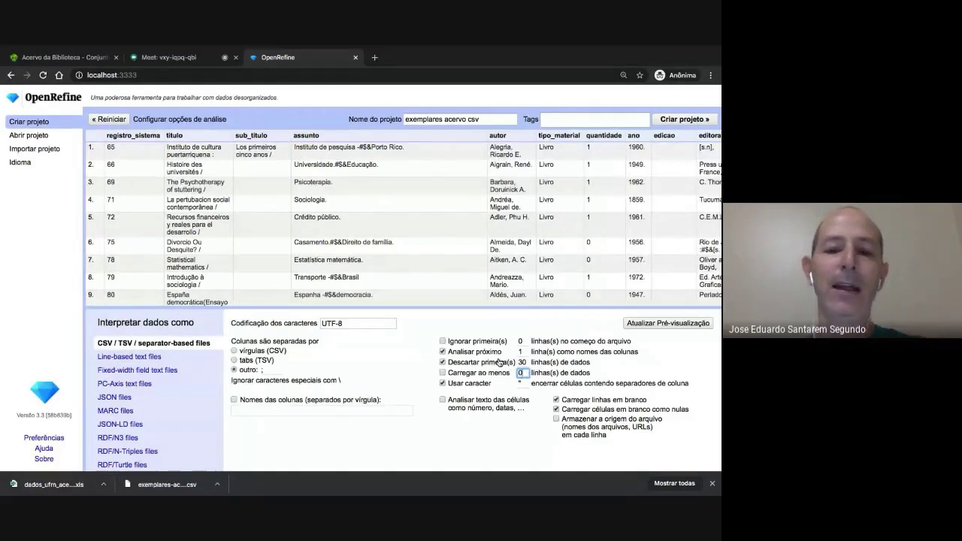
{"action": "left_click", "coordinate": [443, 362]}
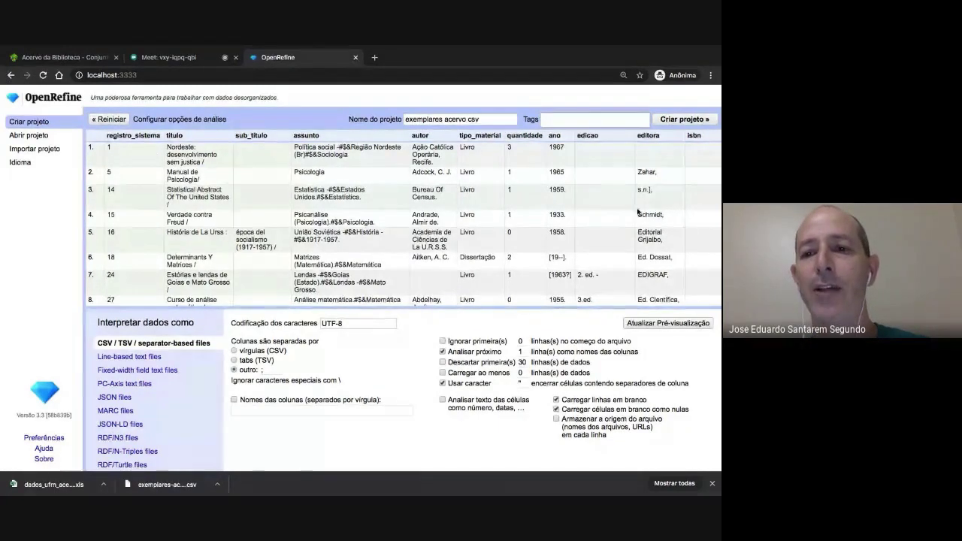
Step: Look over the preview rows and name the project dados_biblioteca_ufrn
{"action": "scroll", "coordinate": [637, 212], "scroll_direction": "right", "scroll_amount": 2}
{"action": "scroll", "coordinate": [638, 213], "scroll_direction": "left", "scroll_amount": 3}
{"action": "scroll", "coordinate": [637, 213], "scroll_direction": "down", "scroll_amount": 5}
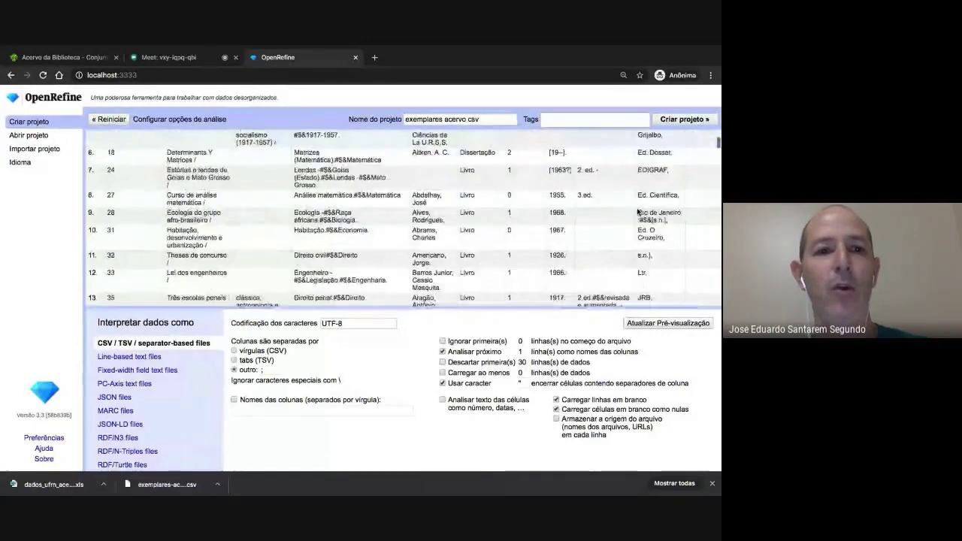
{"action": "scroll", "coordinate": [637, 213], "scroll_direction": "down", "scroll_amount": 5}
{"action": "scroll", "coordinate": [638, 213], "scroll_direction": "up", "scroll_amount": 10}
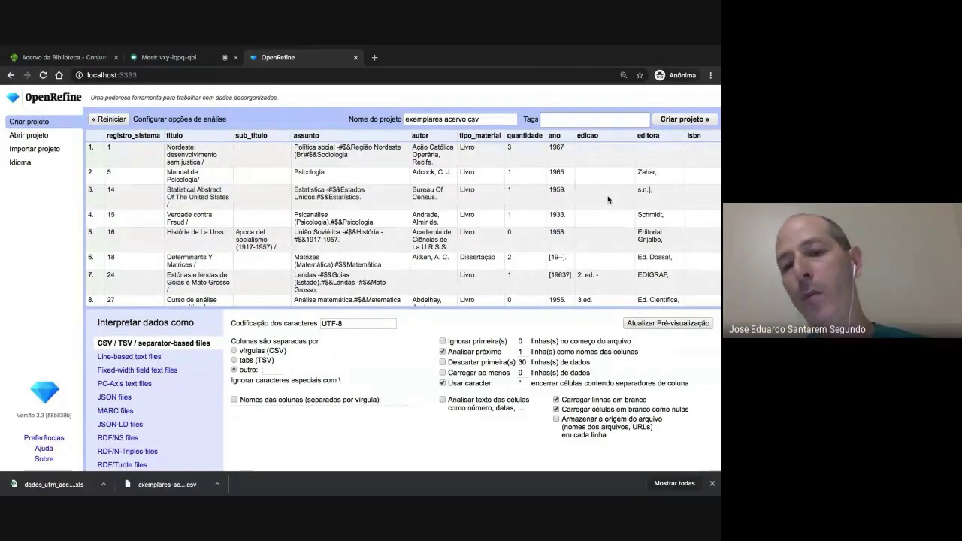
{"action": "left_click", "coordinate": [495, 120]}
{"action": "triple_click", "coordinate": [495, 119]}
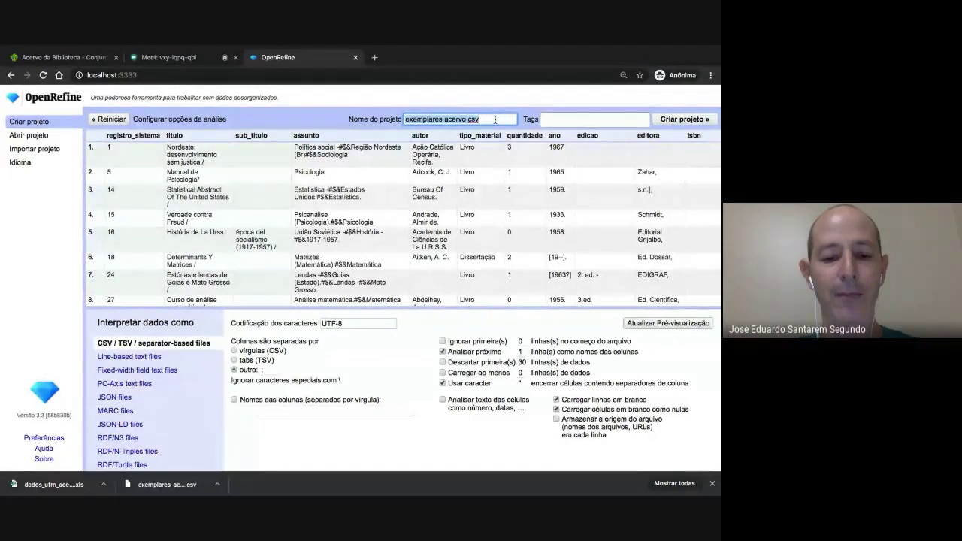
{"action": "type", "text": "dados_"}
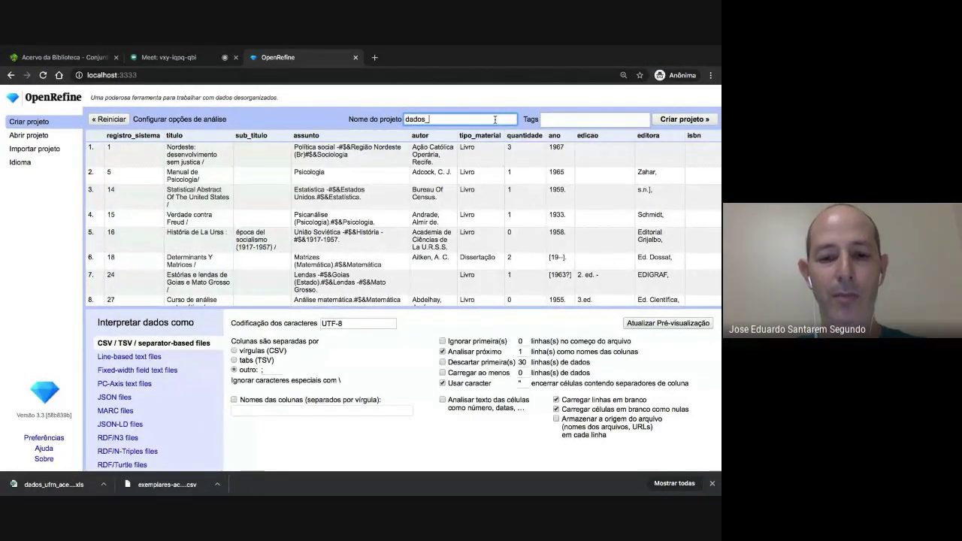
{"action": "type", "text": "biblioteca_u"}
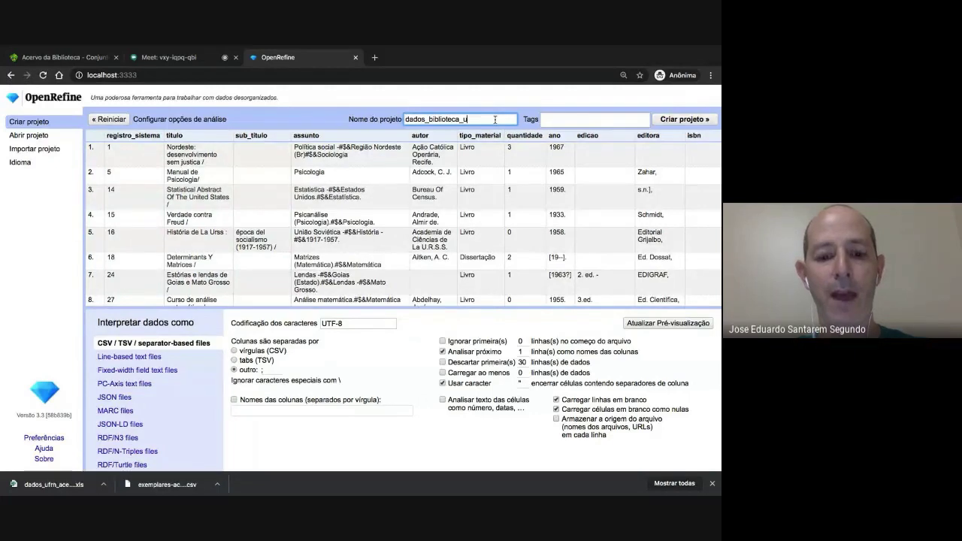
{"action": "type", "text": "rn"}
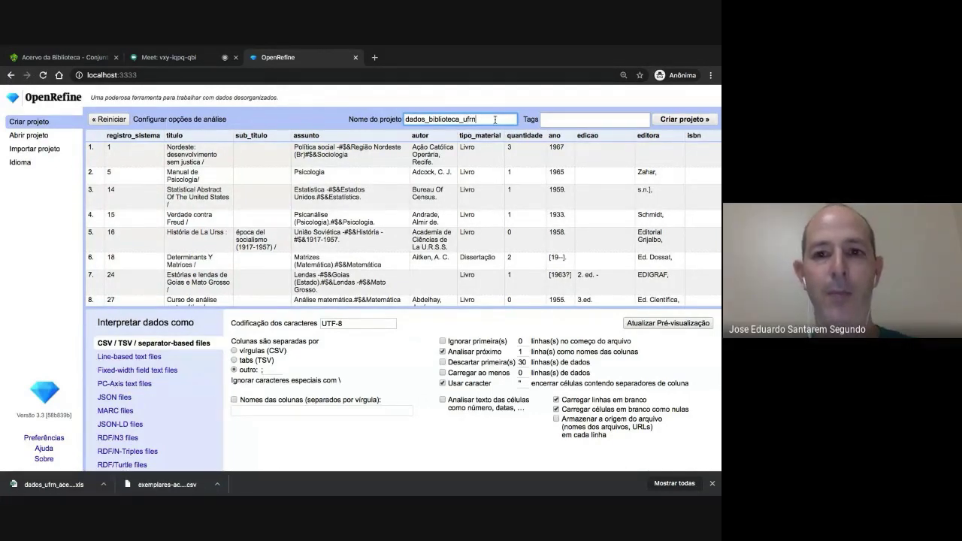
Step: Tag the project with ufrn and create it from the parsed file
{"action": "left_click", "coordinate": [584, 118]}
{"action": "type", "text": "liv"}
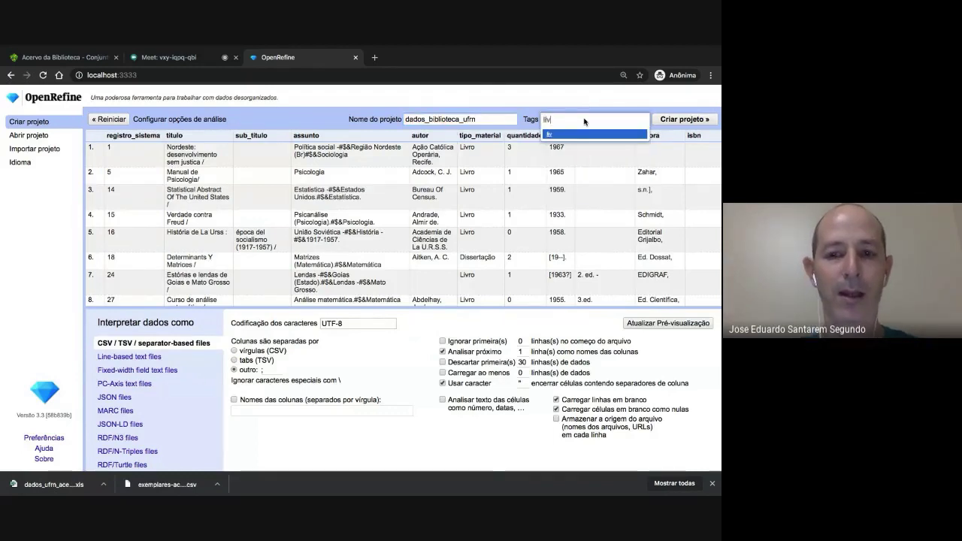
{"action": "key", "text": "BackSpace"}
{"action": "type", "text": "ufrn"}
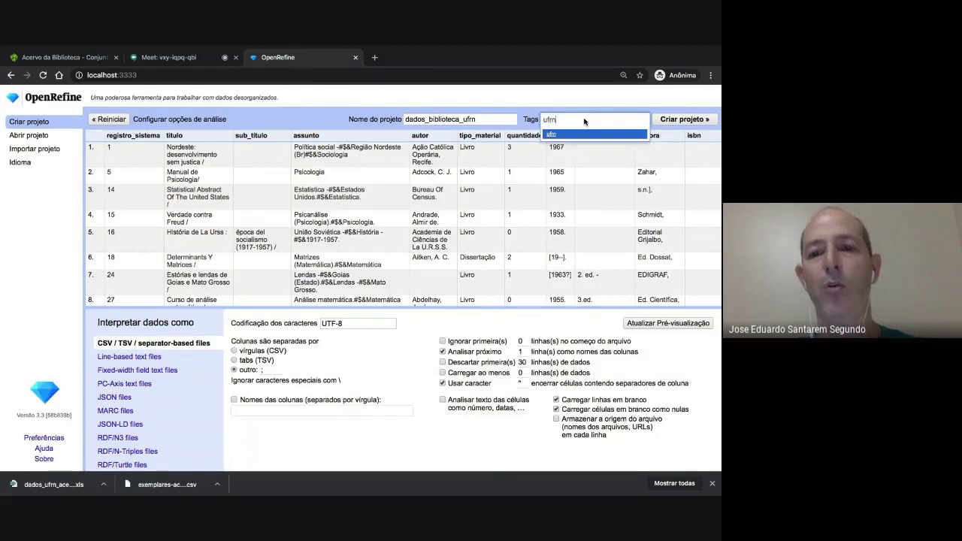
{"action": "key", "text": "Return"}
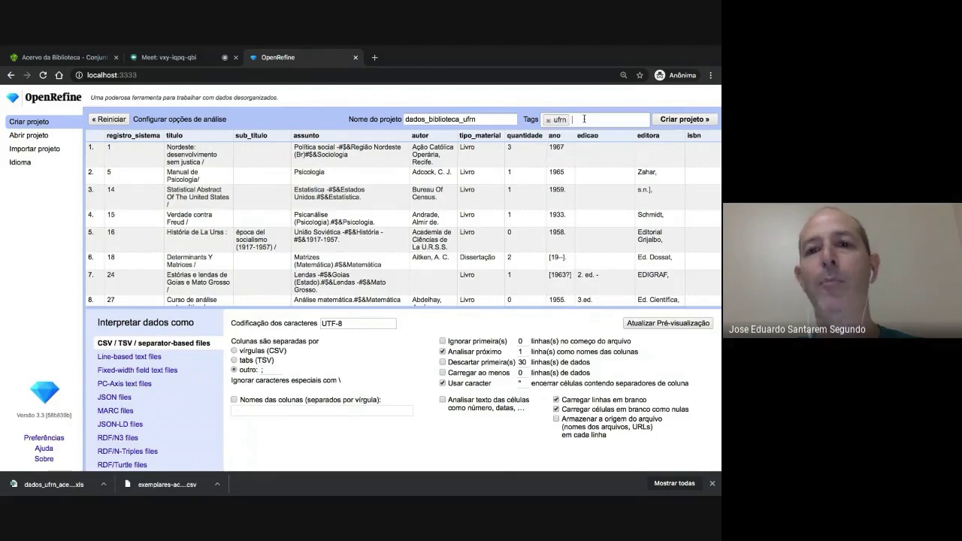
{"action": "left_click", "coordinate": [681, 120]}
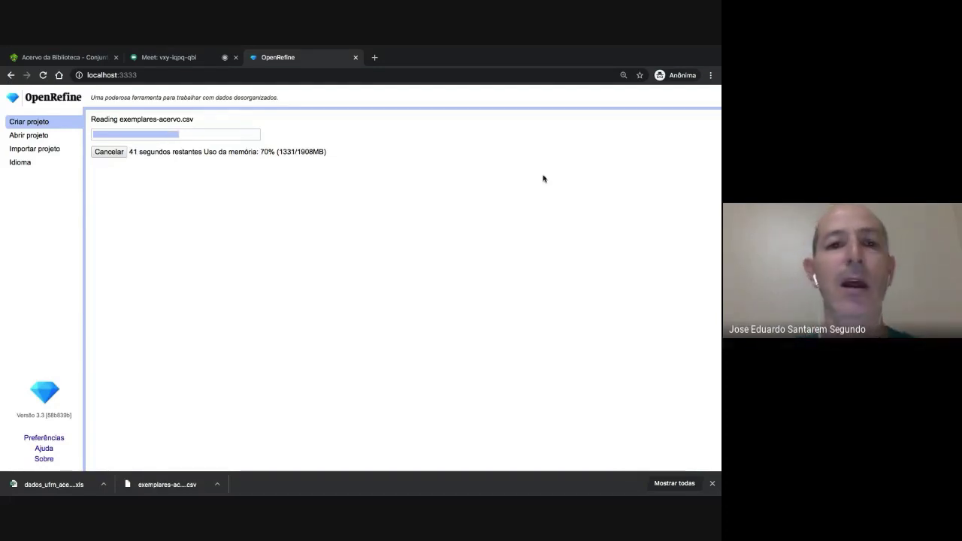
{"action": "left_click", "coordinate": [179, 58]}
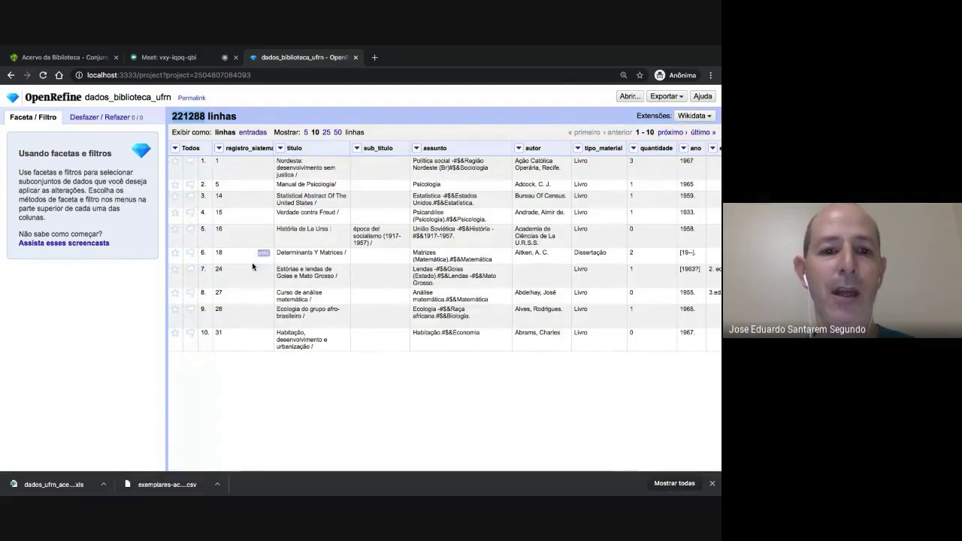
Step: Show 50 rows per page in the project grid and look through the first page
{"action": "left_click", "coordinate": [325, 133]}
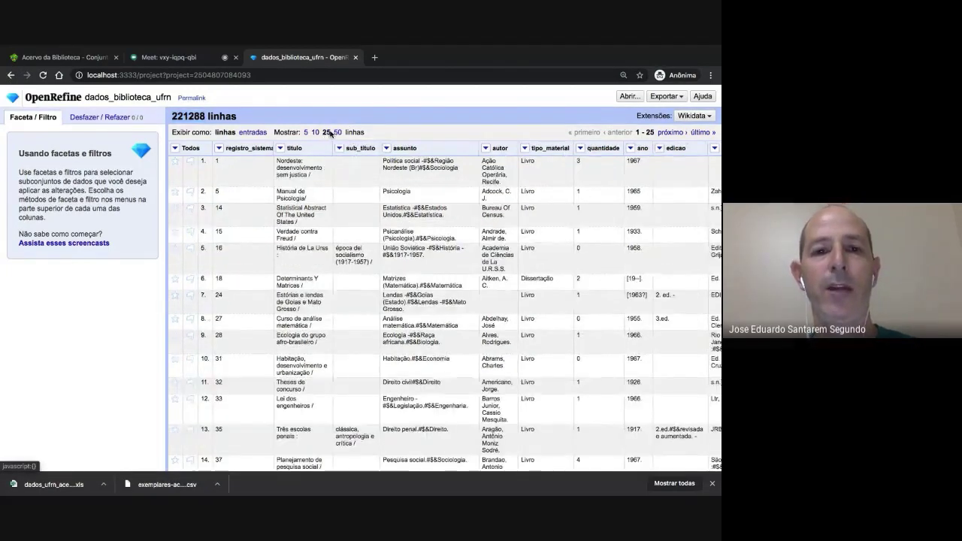
{"action": "left_click", "coordinate": [338, 133]}
{"action": "scroll", "coordinate": [320, 312], "scroll_direction": "down", "scroll_amount": 5}
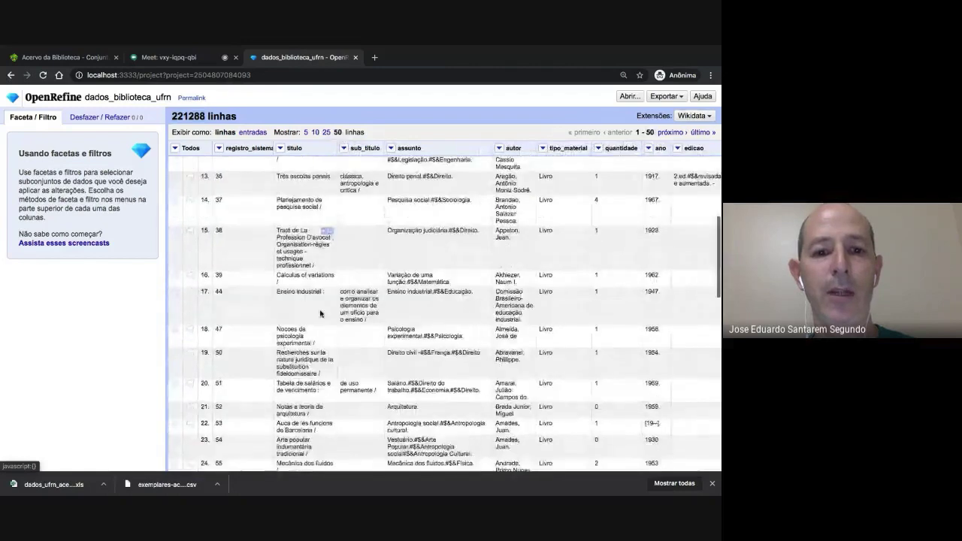
{"action": "scroll", "coordinate": [320, 313], "scroll_direction": "up", "scroll_amount": 5}
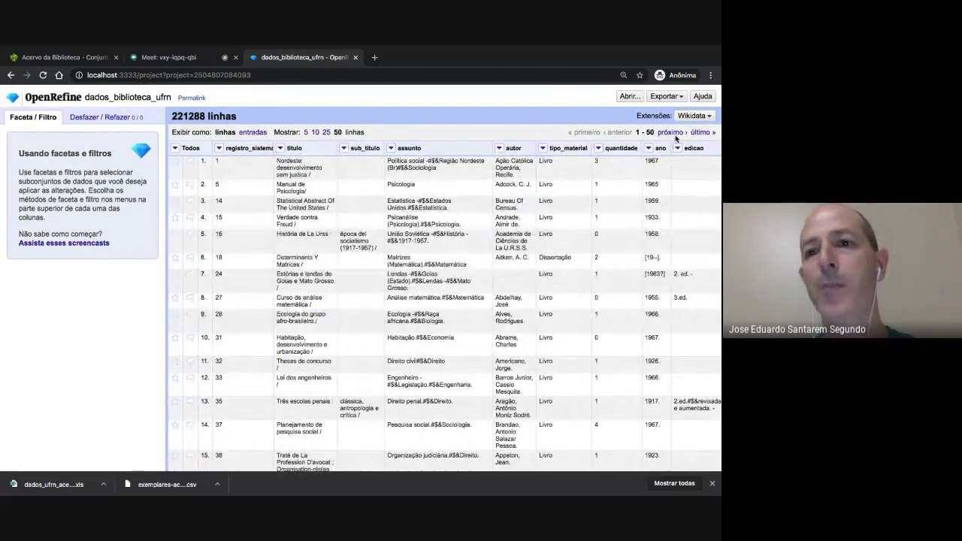
Step: Page forward through the records to rows 151-200, and page back to the first 50 rows
{"action": "left_click", "coordinate": [672, 133]}
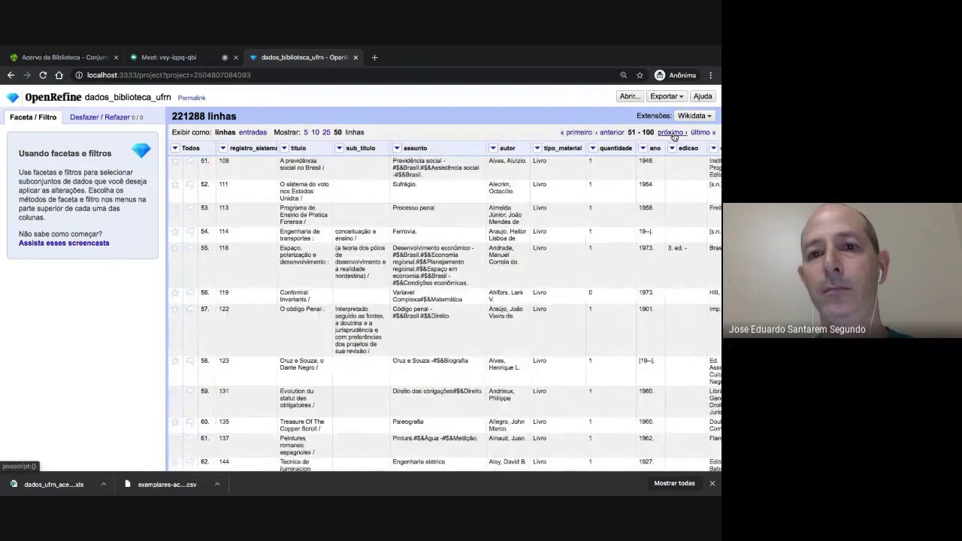
{"action": "left_click", "coordinate": [671, 133]}
{"action": "left_click", "coordinate": [673, 133]}
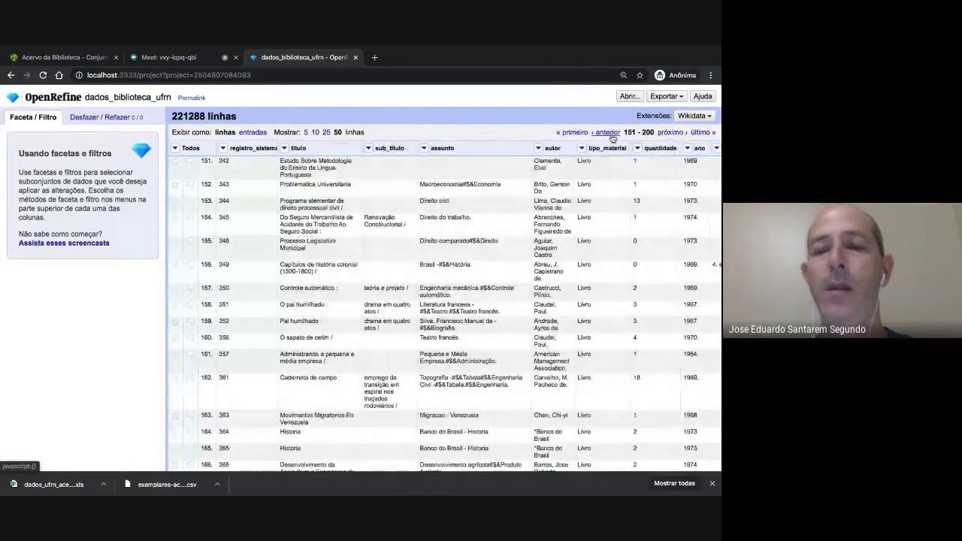
{"action": "left_click", "coordinate": [608, 133]}
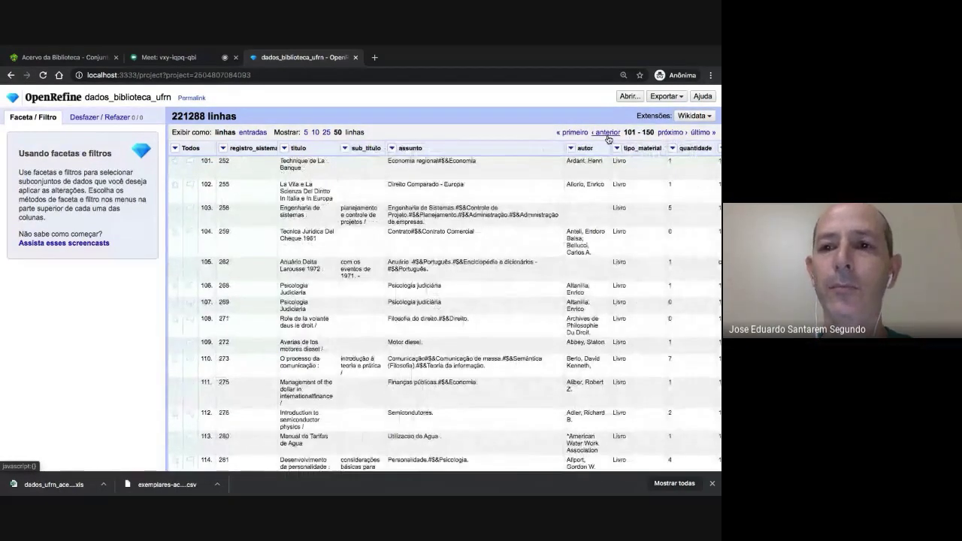
{"action": "left_click", "coordinate": [608, 133]}
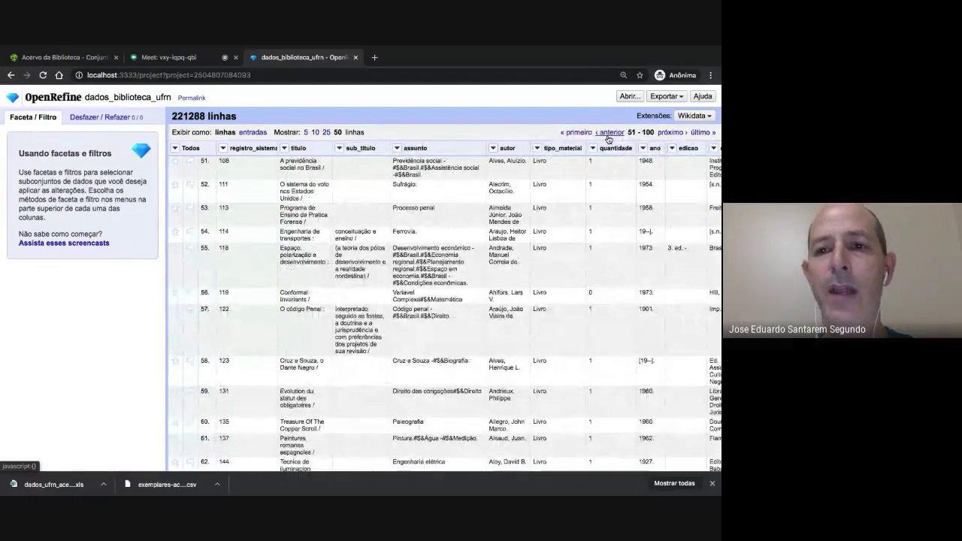
{"action": "left_click", "coordinate": [607, 133]}
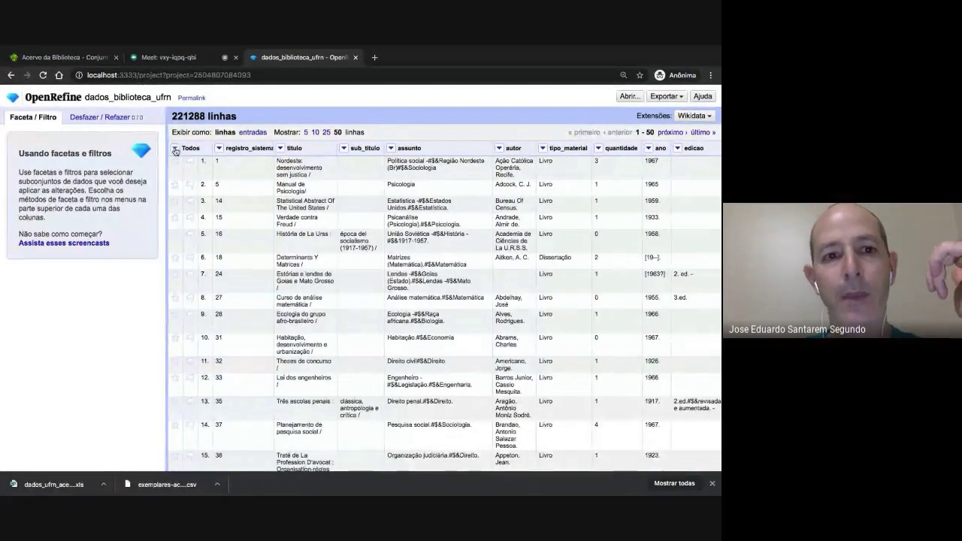
Step: Remove the isbn, issn and editora columns, move tipo_material ahead of autor, and check the resulting column layout
{"action": "left_click", "coordinate": [175, 151]}
{"action": "mouse_move", "coordinate": [188, 207]}
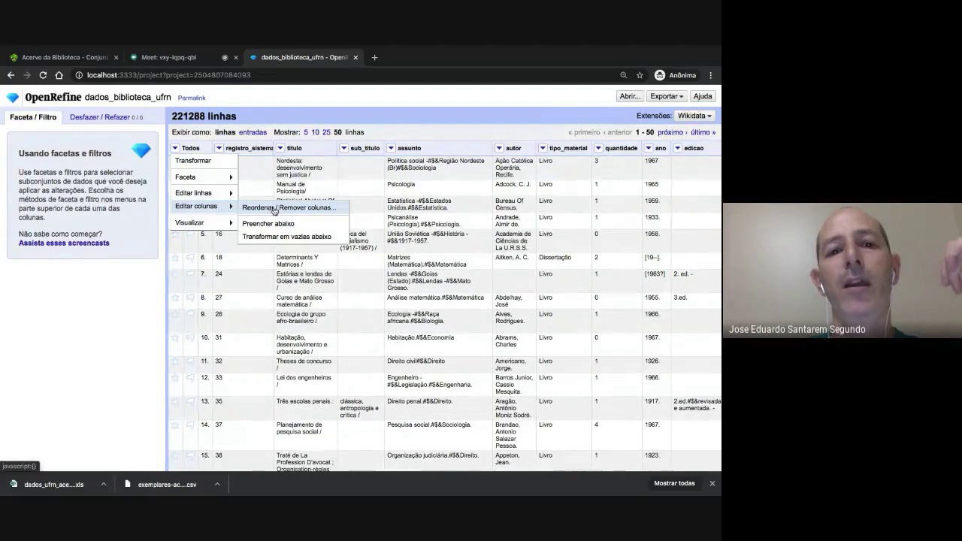
{"action": "left_click", "coordinate": [275, 209]}
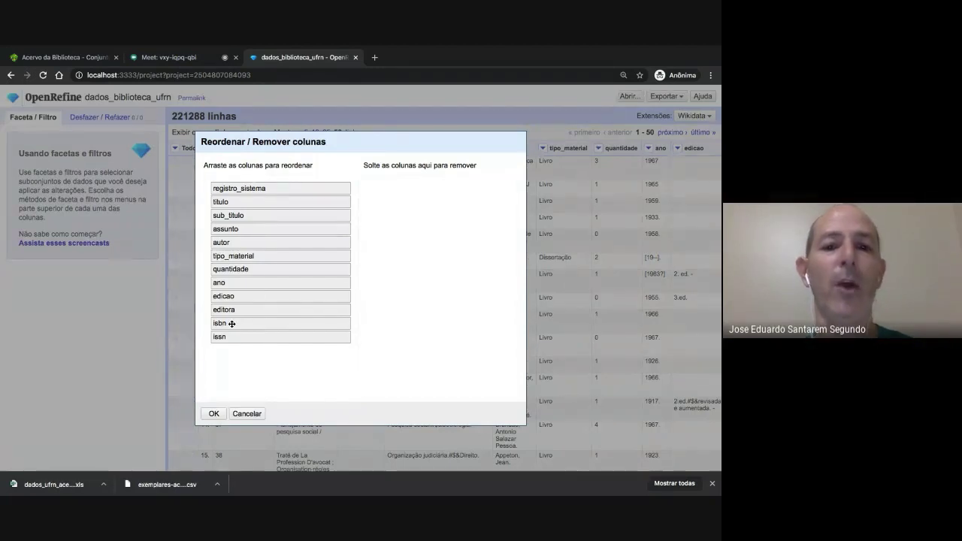
{"action": "left_click_drag", "start_coordinate": [232, 323], "coordinate": [414, 251]}
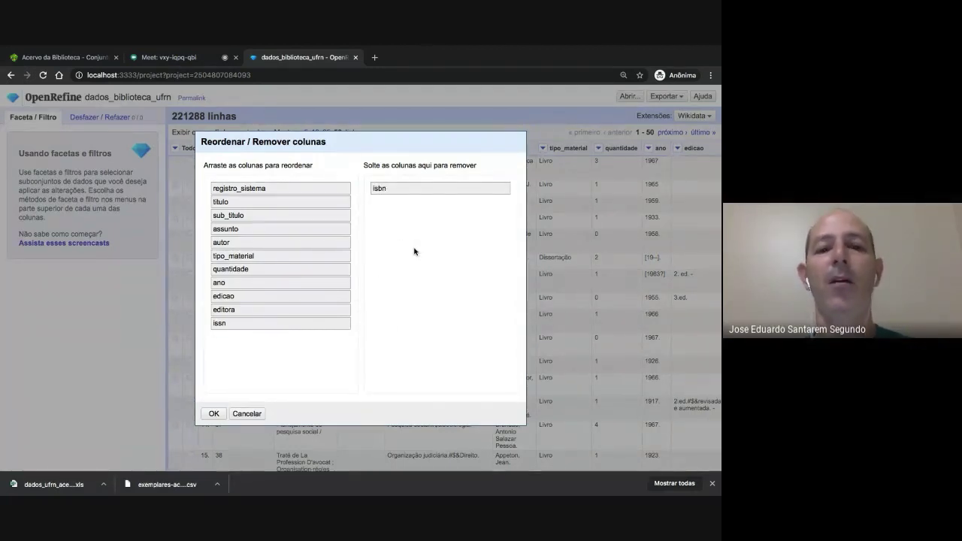
{"action": "left_click_drag", "start_coordinate": [243, 326], "coordinate": [450, 257]}
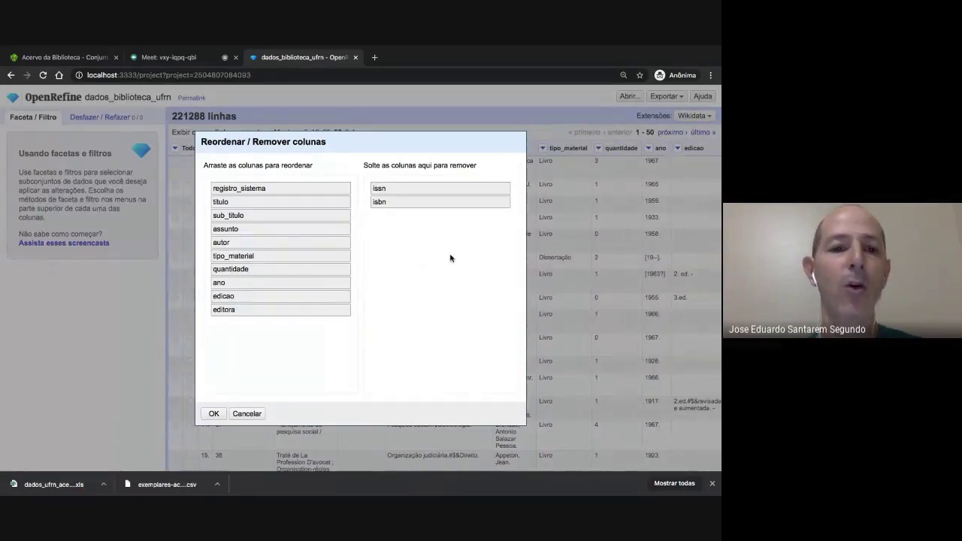
{"action": "left_click_drag", "start_coordinate": [266, 311], "coordinate": [449, 254]}
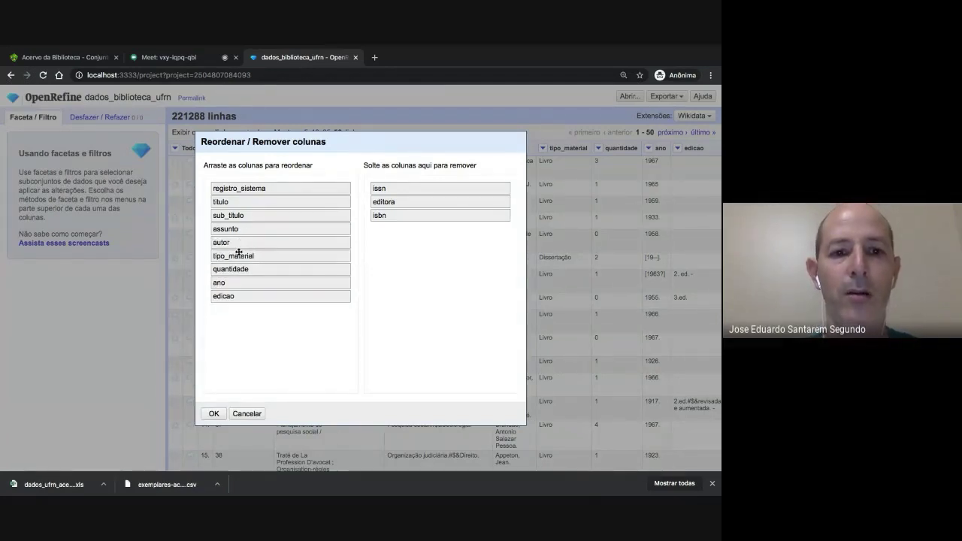
{"action": "left_click_drag", "start_coordinate": [237, 257], "coordinate": [235, 236]}
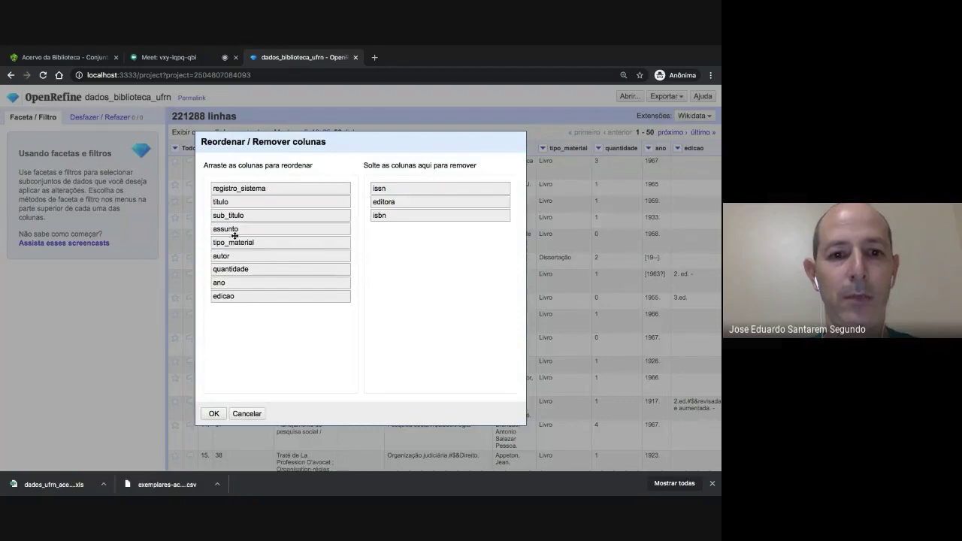
{"action": "left_click", "coordinate": [213, 414]}
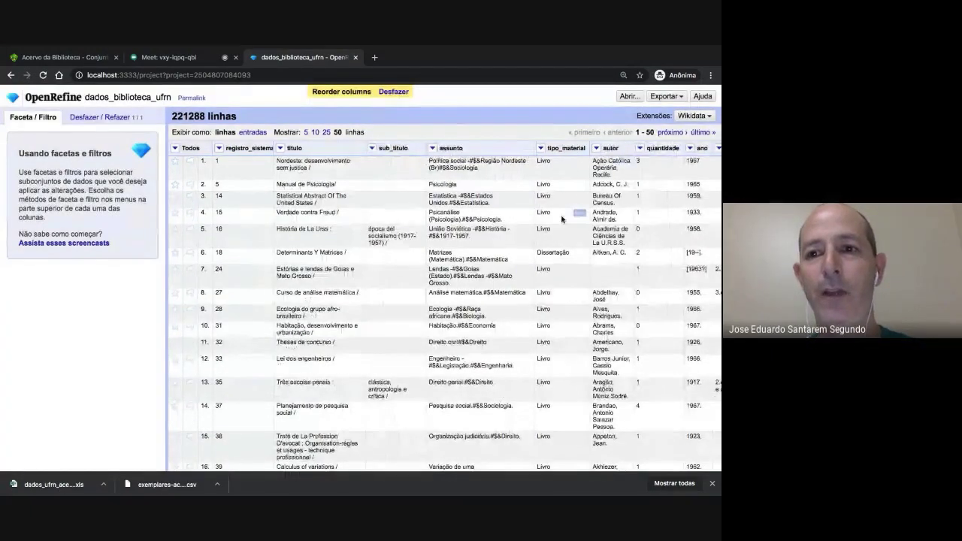
{"action": "scroll", "coordinate": [562, 219], "scroll_direction": "right", "scroll_amount": 2}
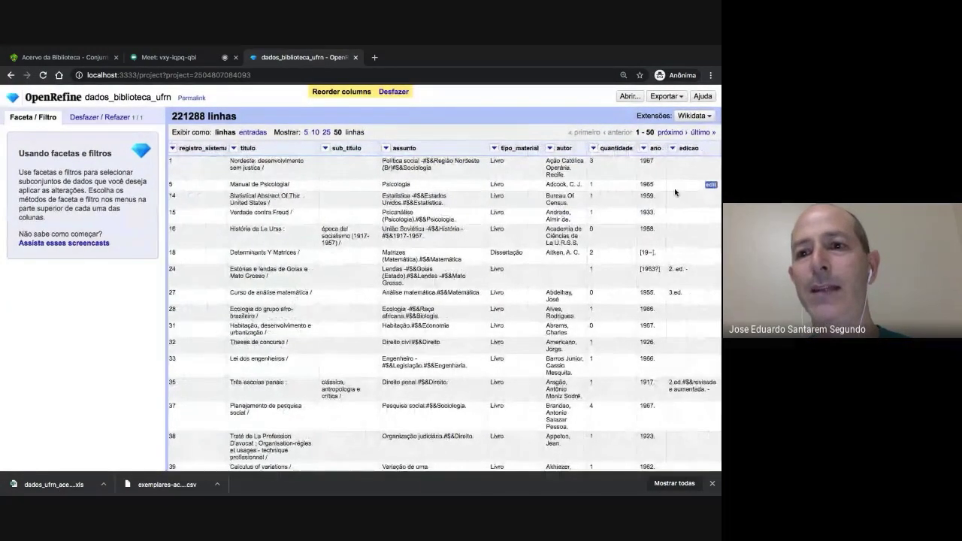
{"action": "scroll", "coordinate": [645, 196], "scroll_direction": "left", "scroll_amount": 2}
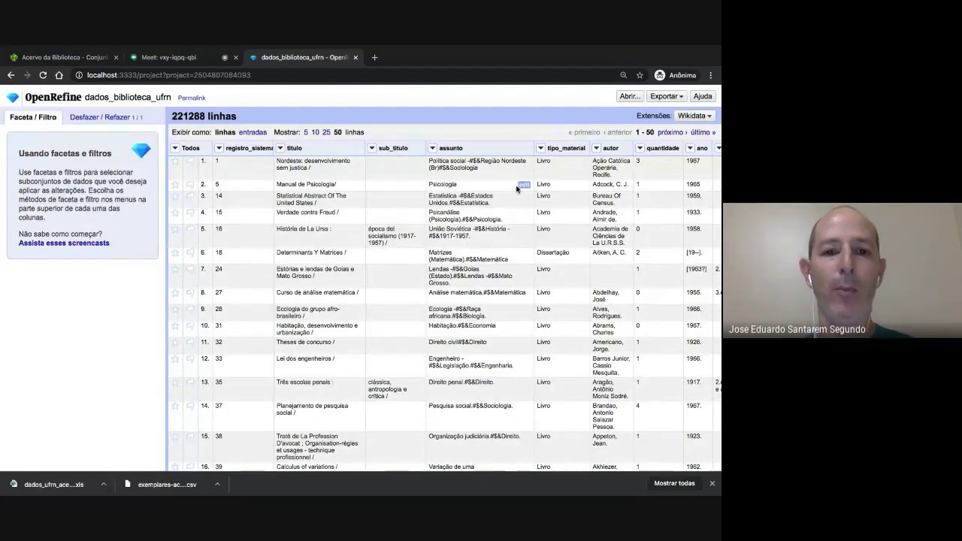
Step: Review the available export formats and scan the tipo_material values in the first 50 rows
{"action": "left_click", "coordinate": [666, 97]}
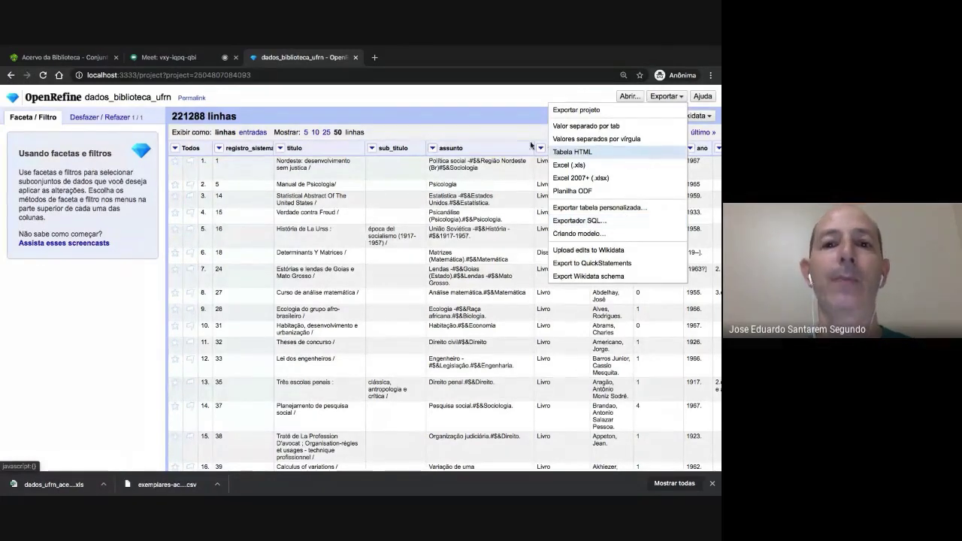
{"action": "left_click", "coordinate": [496, 136]}
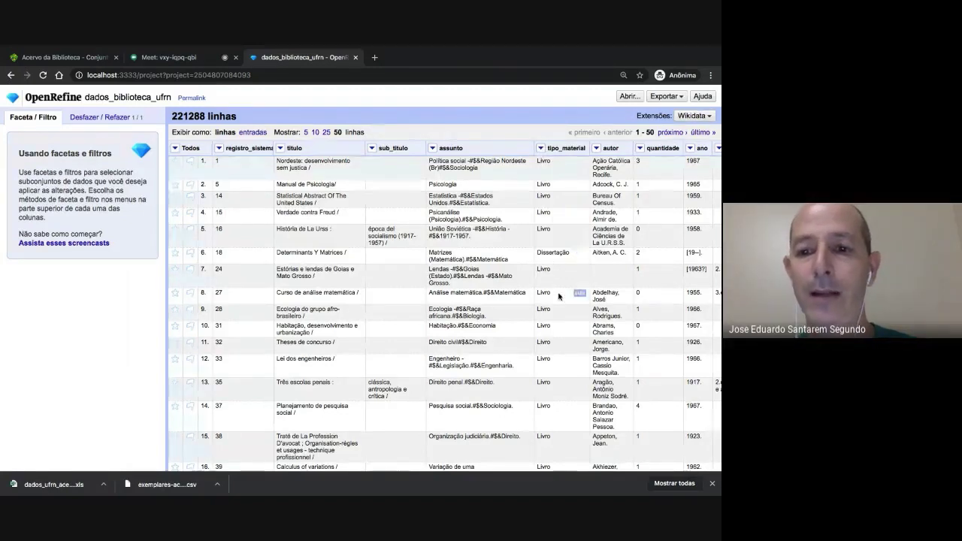
{"action": "scroll", "coordinate": [559, 295], "scroll_direction": "down", "scroll_amount": 2}
{"action": "scroll", "coordinate": [559, 296], "scroll_direction": "down", "scroll_amount": 10}
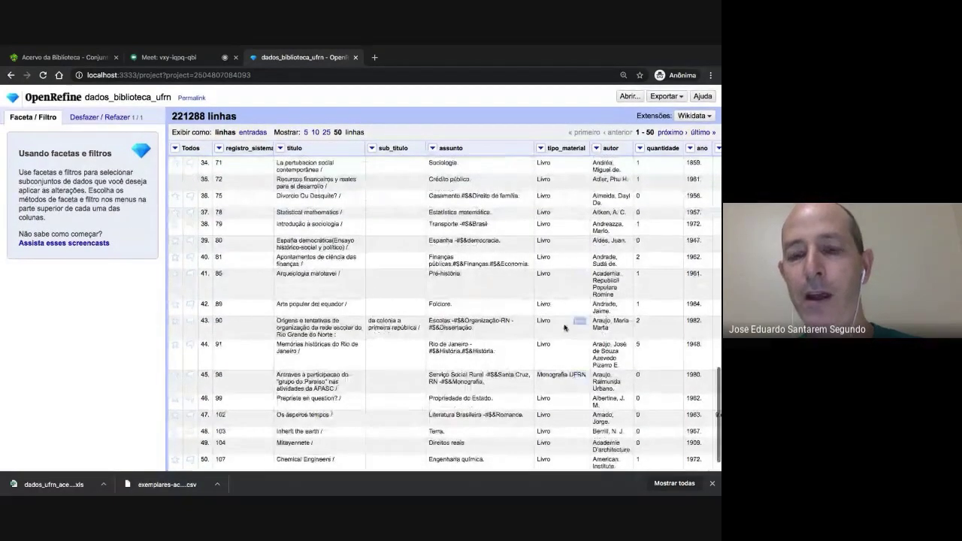
{"action": "scroll", "coordinate": [565, 327], "scroll_direction": "up", "scroll_amount": 10}
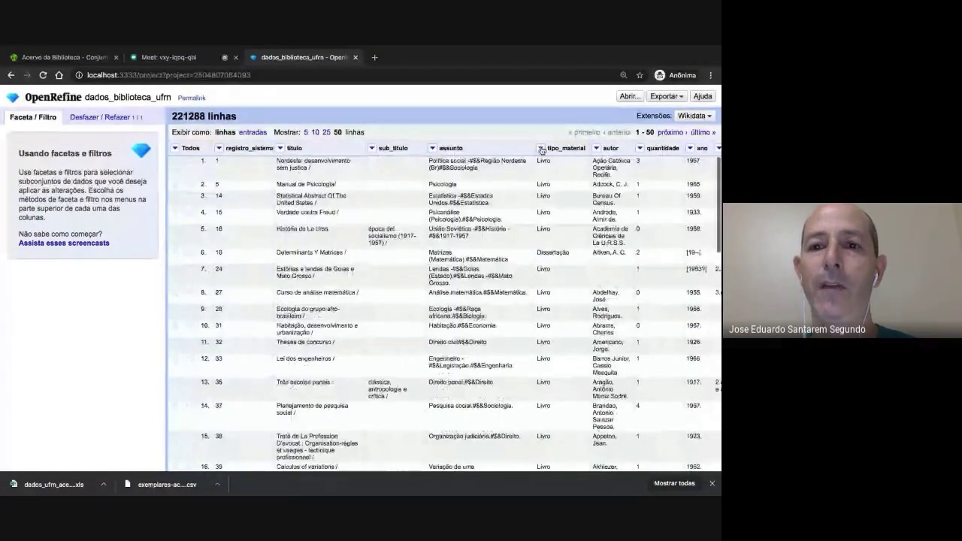
Step: Create a text facet on the tipo_material column, look through its choices, and order them by quantidade
{"action": "left_click", "coordinate": [540, 148]}
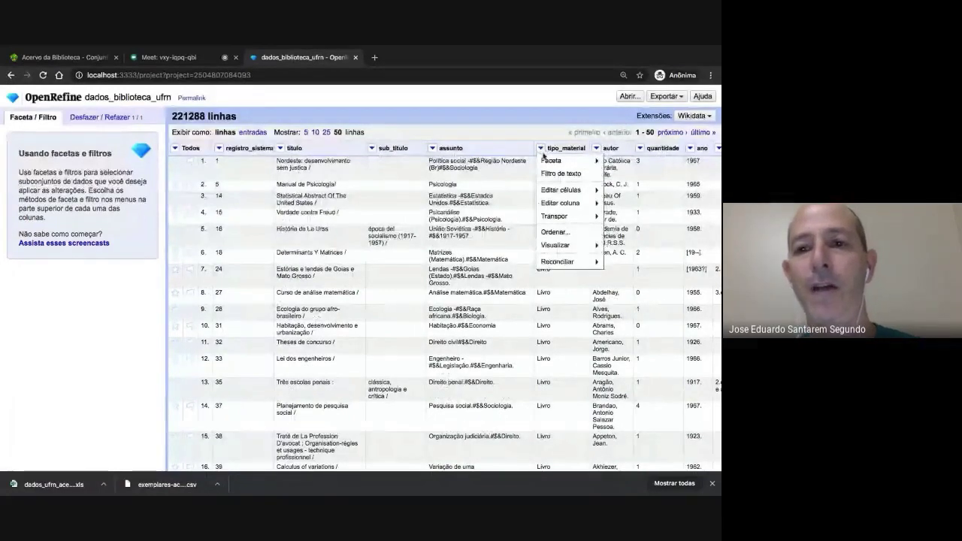
{"action": "mouse_move", "coordinate": [547, 162]}
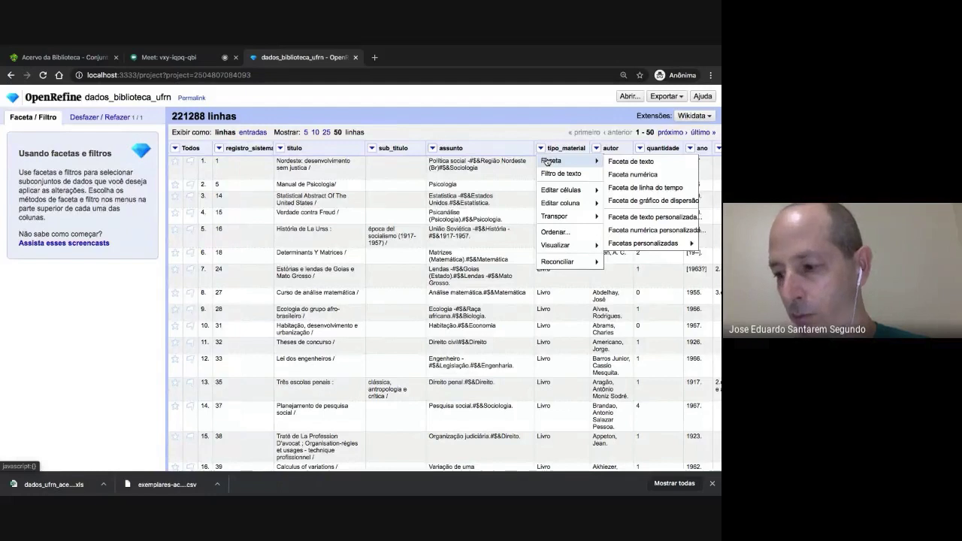
{"action": "left_click", "coordinate": [629, 164]}
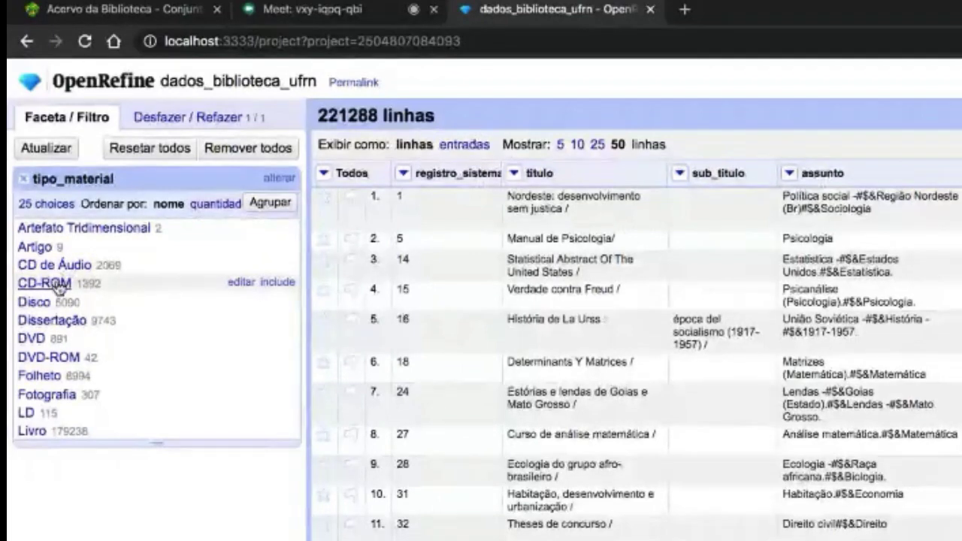
{"action": "scroll", "coordinate": [140, 298], "scroll_direction": "down", "scroll_amount": 6}
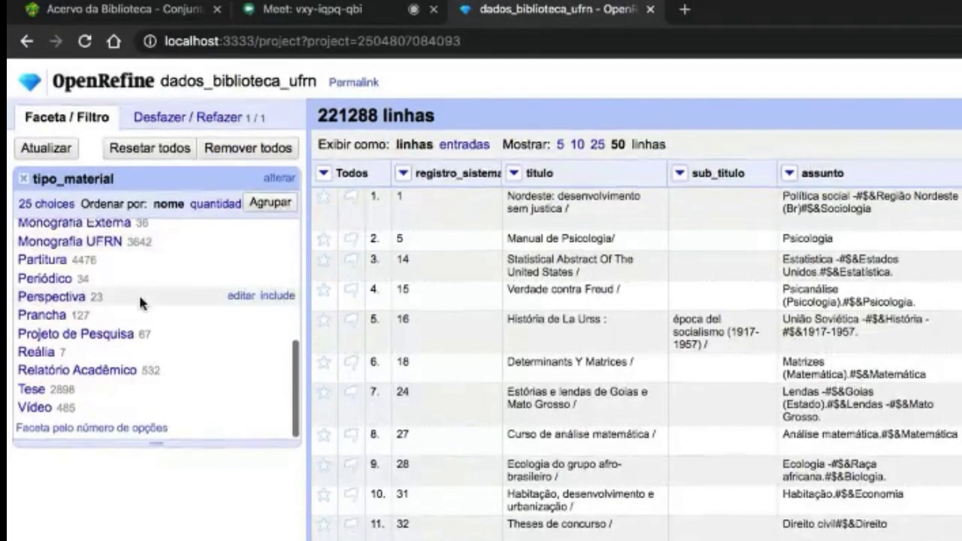
{"action": "scroll", "coordinate": [140, 299], "scroll_direction": "up", "scroll_amount": 6}
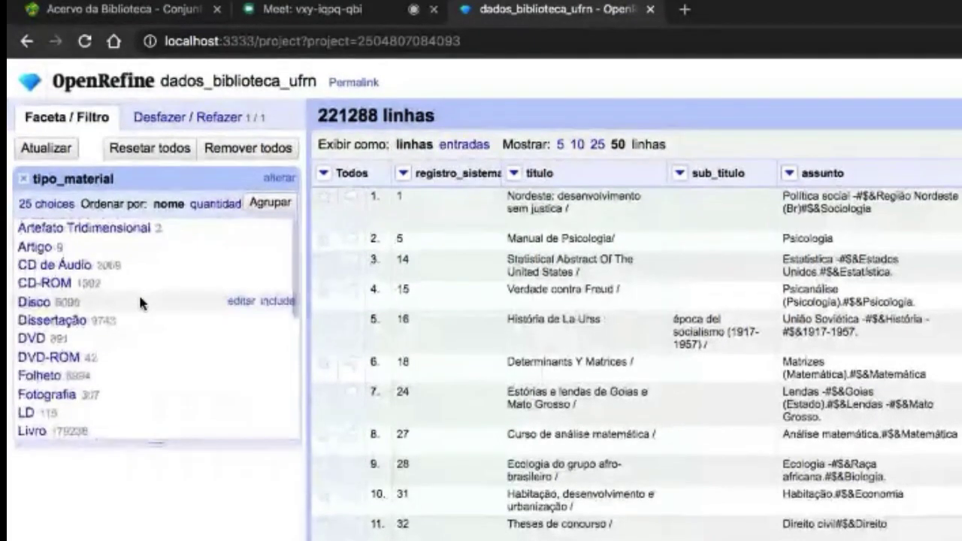
{"action": "left_click", "coordinate": [216, 203]}
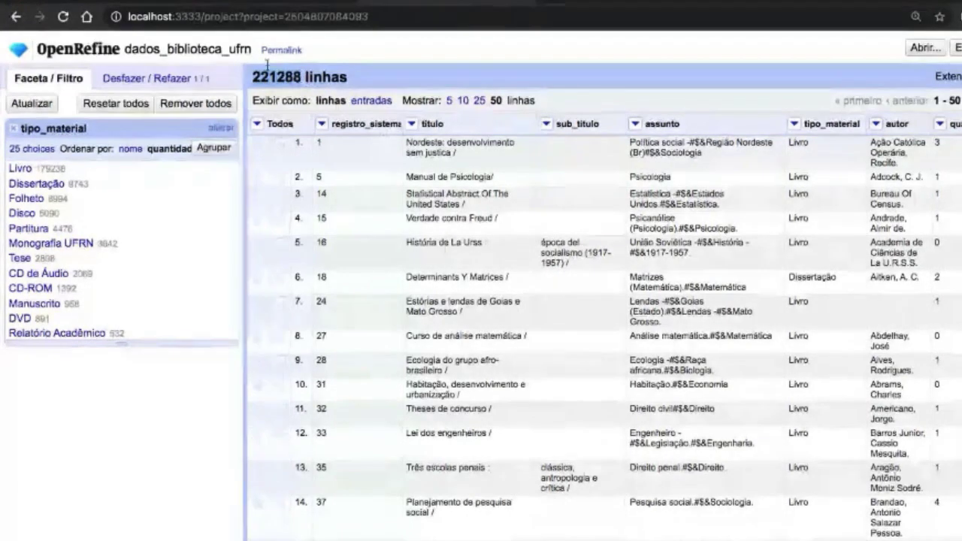
Step: Filter the tipo_material facet to Dissertação and look through the first page of matching rows
{"action": "left_click", "coordinate": [34, 185]}
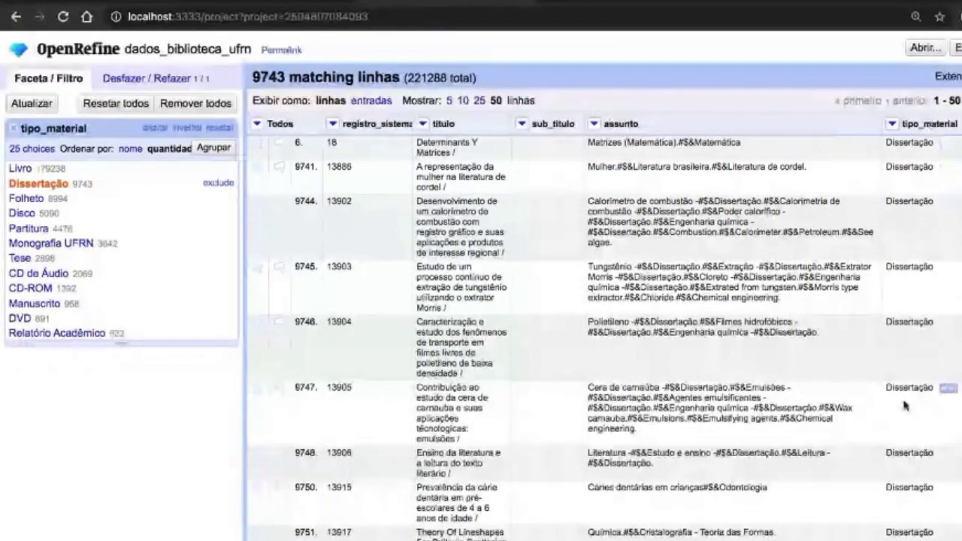
{"action": "scroll", "coordinate": [905, 405], "scroll_direction": "down", "scroll_amount": 15}
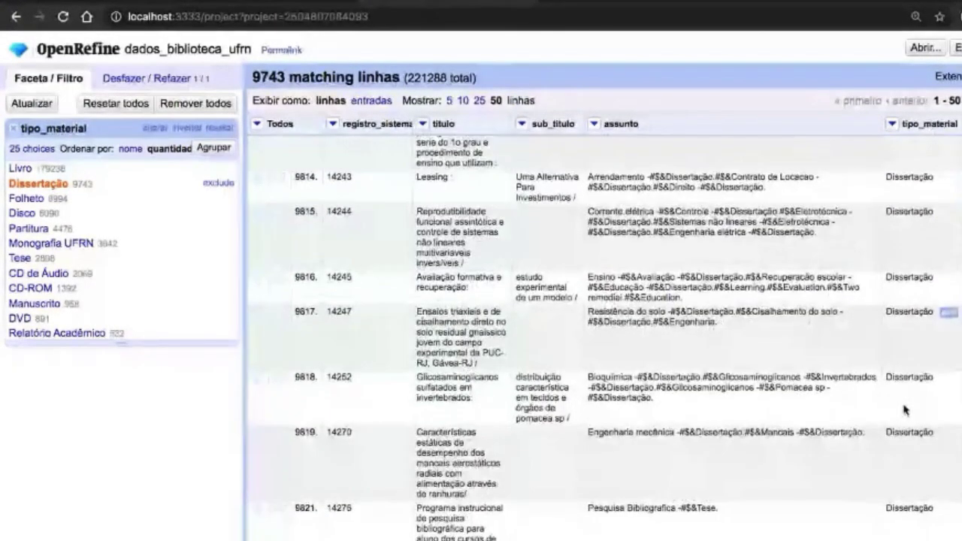
{"action": "scroll", "coordinate": [905, 410], "scroll_direction": "up", "scroll_amount": 15}
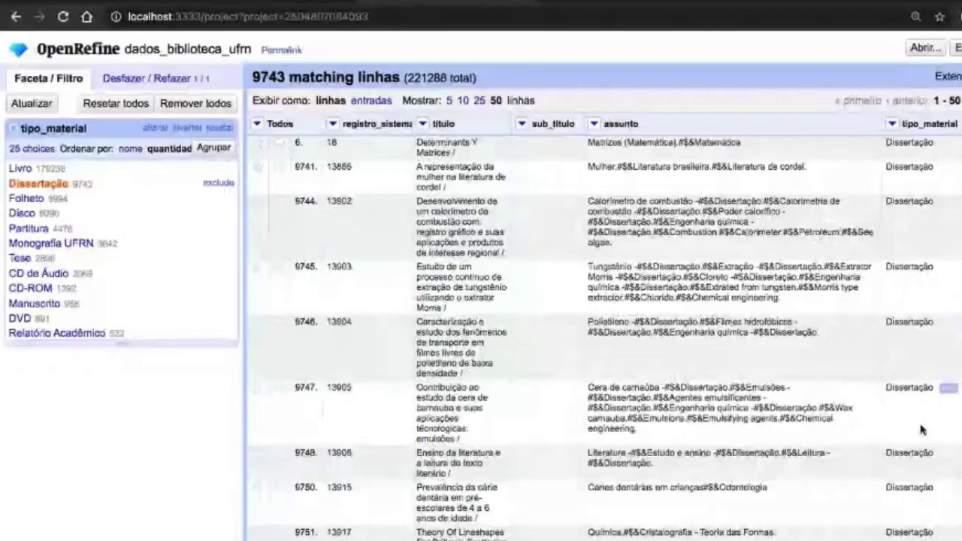
{"action": "scroll", "coordinate": [922, 430], "scroll_direction": "down", "scroll_amount": 13}
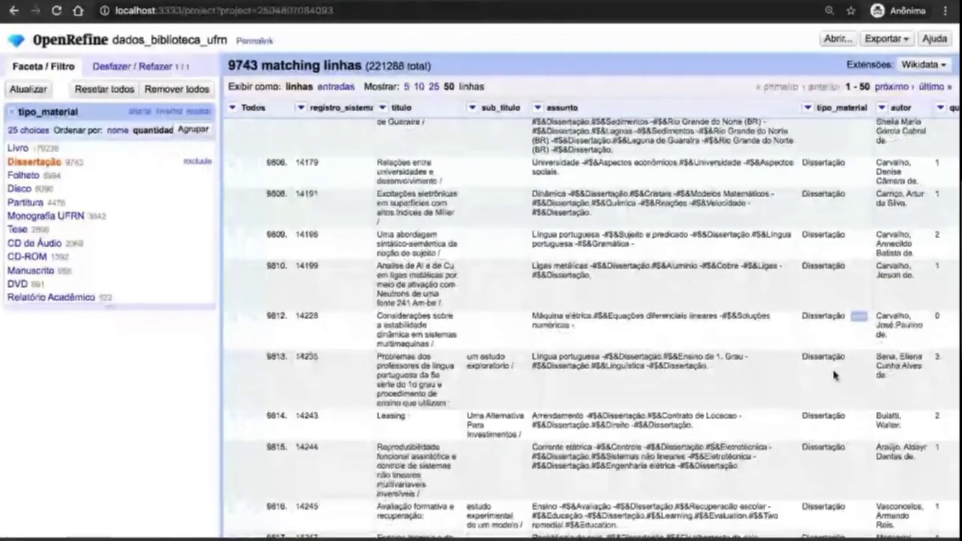
{"action": "scroll", "coordinate": [835, 376], "scroll_direction": "up", "scroll_amount": 13}
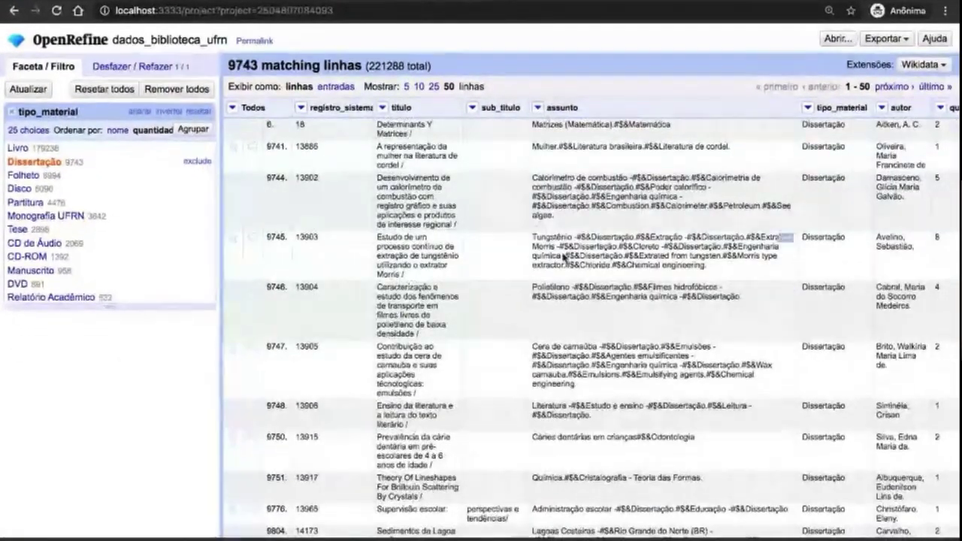
Step: Switch the tipo_material facet to Folheto, look through the matching rows, and review the export formats available for them
{"action": "left_click", "coordinate": [23, 175]}
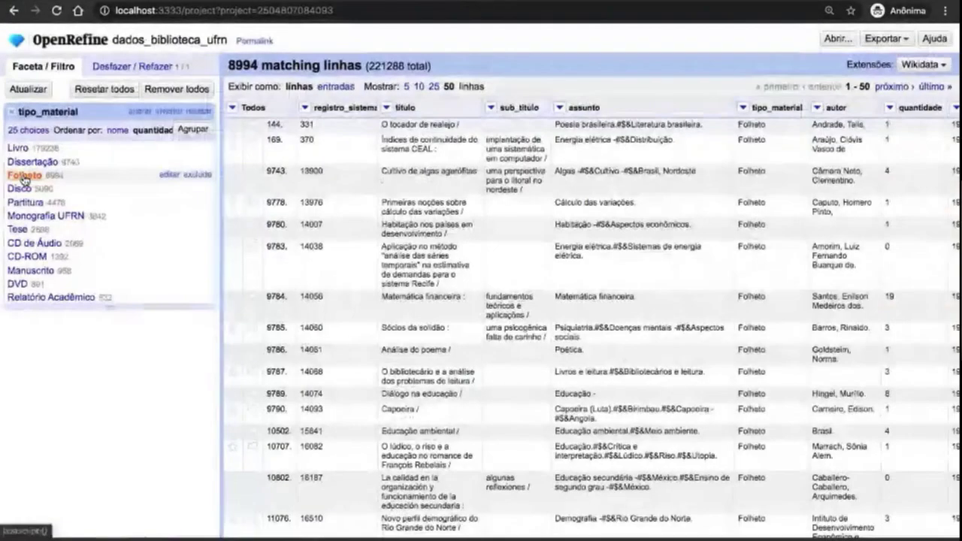
{"action": "scroll", "coordinate": [746, 158], "scroll_direction": "down", "scroll_amount": 15}
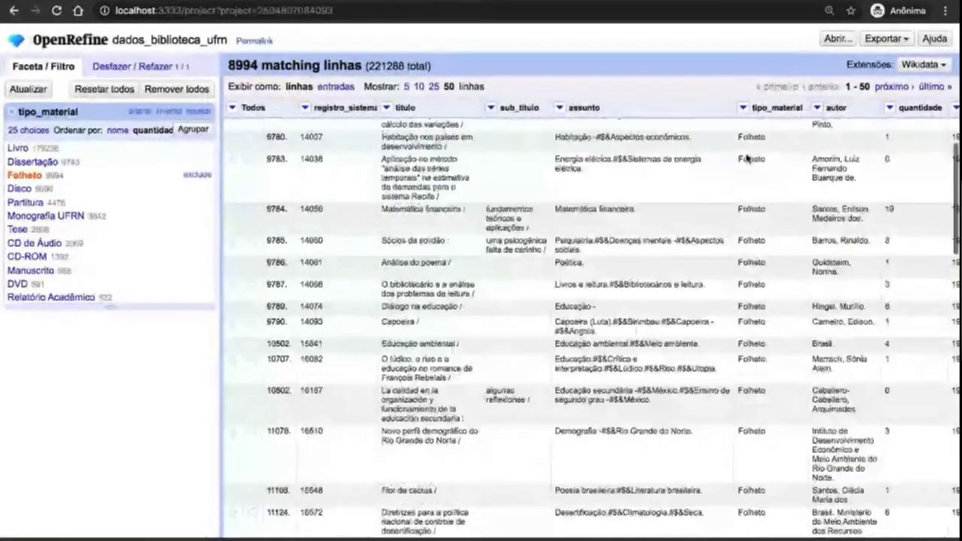
{"action": "scroll", "coordinate": [747, 155], "scroll_direction": "up", "scroll_amount": 15}
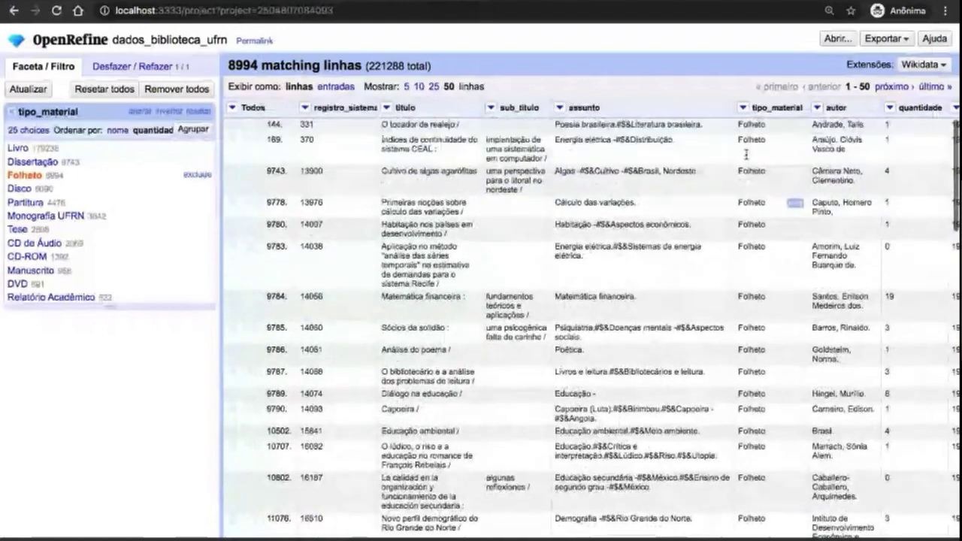
{"action": "left_click", "coordinate": [898, 40]}
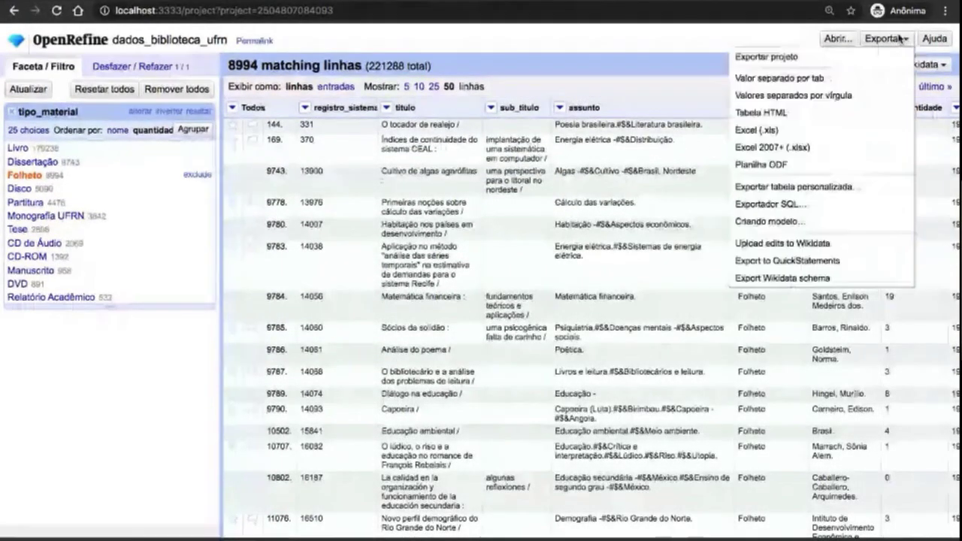
{"action": "left_click", "coordinate": [707, 65]}
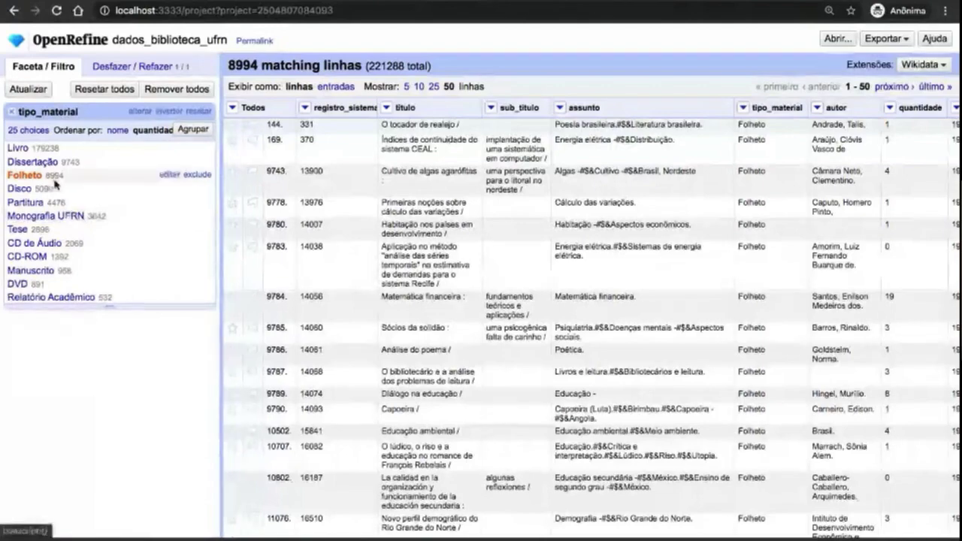
Step: Filter the tipo_material facet to Dissertação plus Tese and look through the combined rows
{"action": "left_click", "coordinate": [34, 163]}
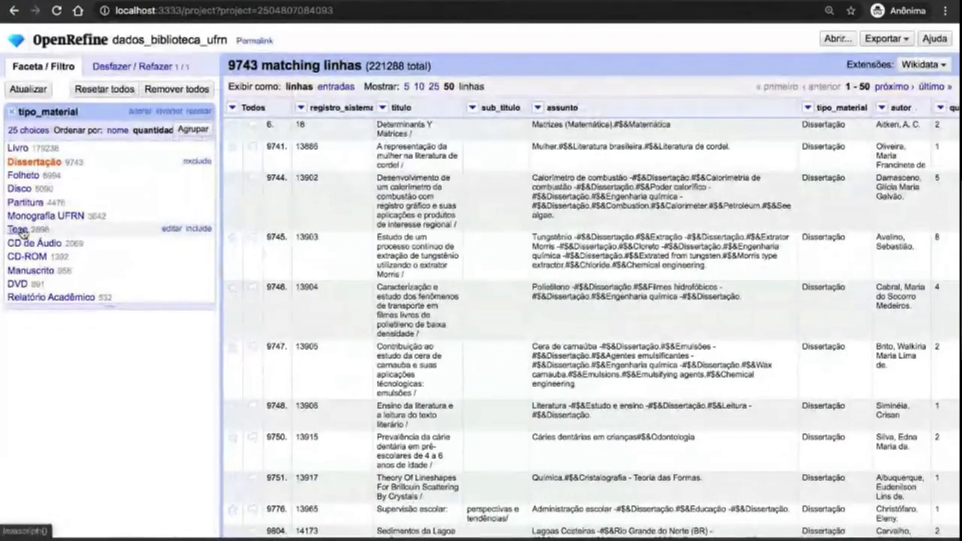
{"action": "left_click", "coordinate": [197, 230]}
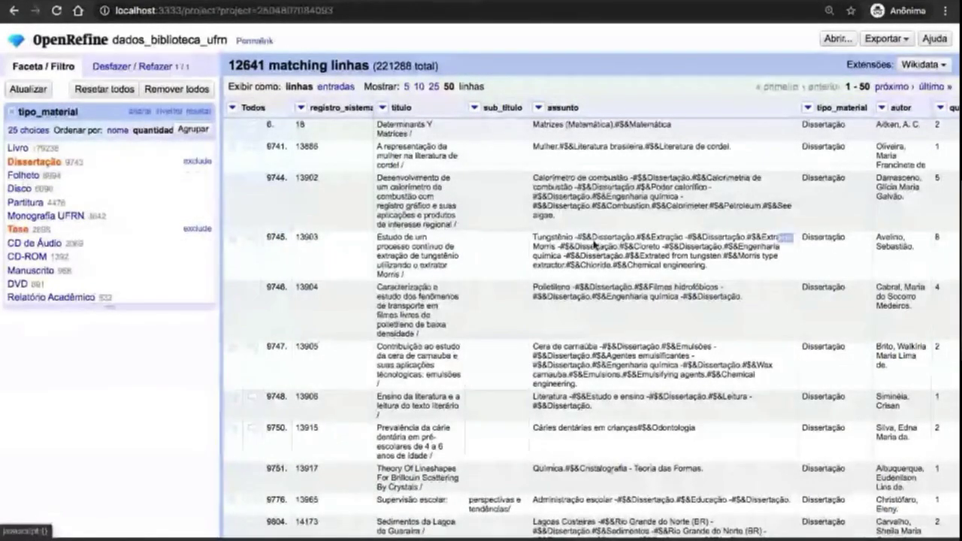
{"action": "scroll", "coordinate": [856, 293], "scroll_direction": "down", "scroll_amount": 10}
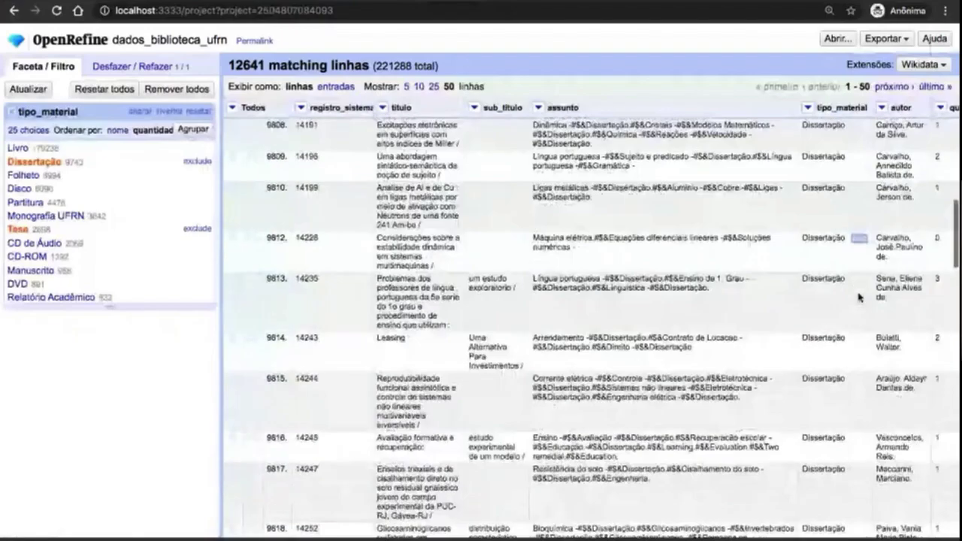
{"action": "scroll", "coordinate": [859, 297], "scroll_direction": "down", "scroll_amount": 5}
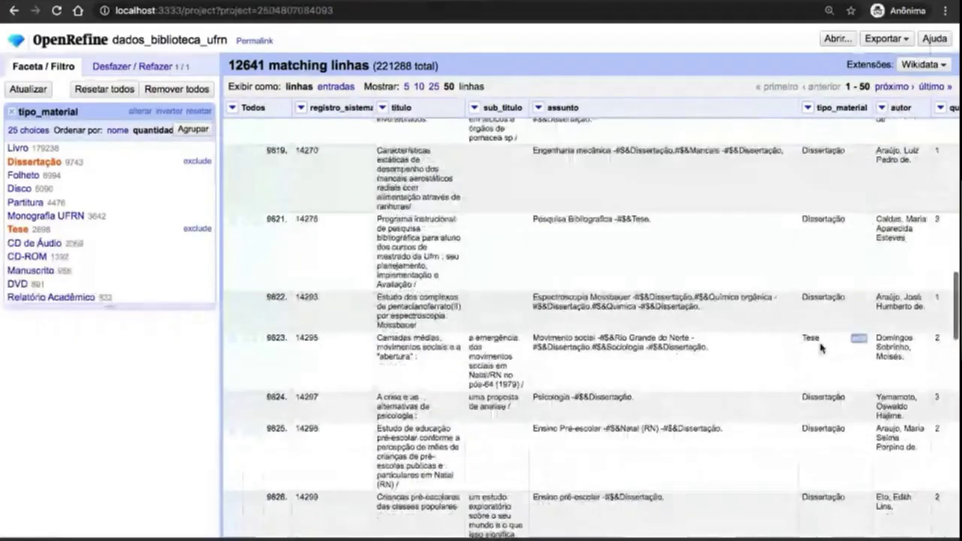
{"action": "scroll", "coordinate": [821, 347], "scroll_direction": "down", "scroll_amount": 4}
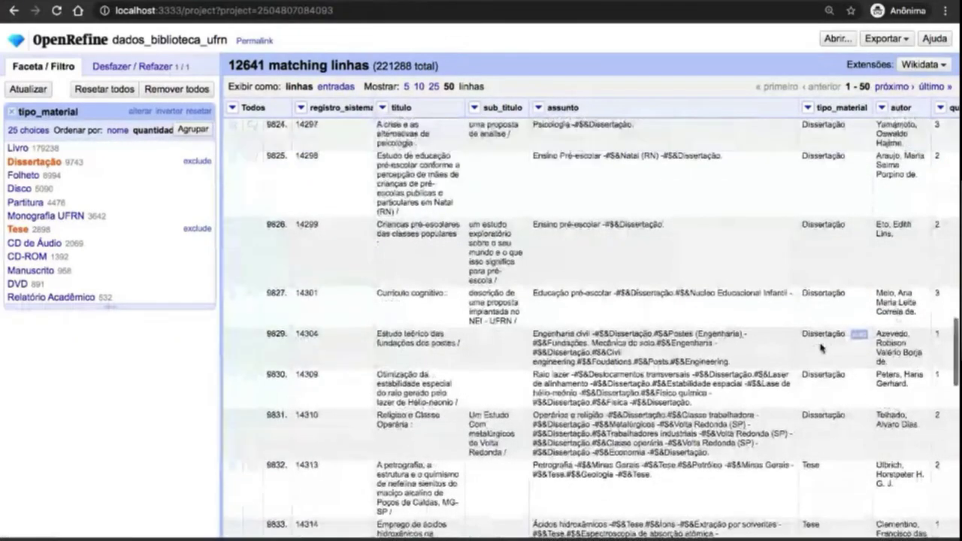
{"action": "scroll", "coordinate": [822, 347], "scroll_direction": "up", "scroll_amount": 15}
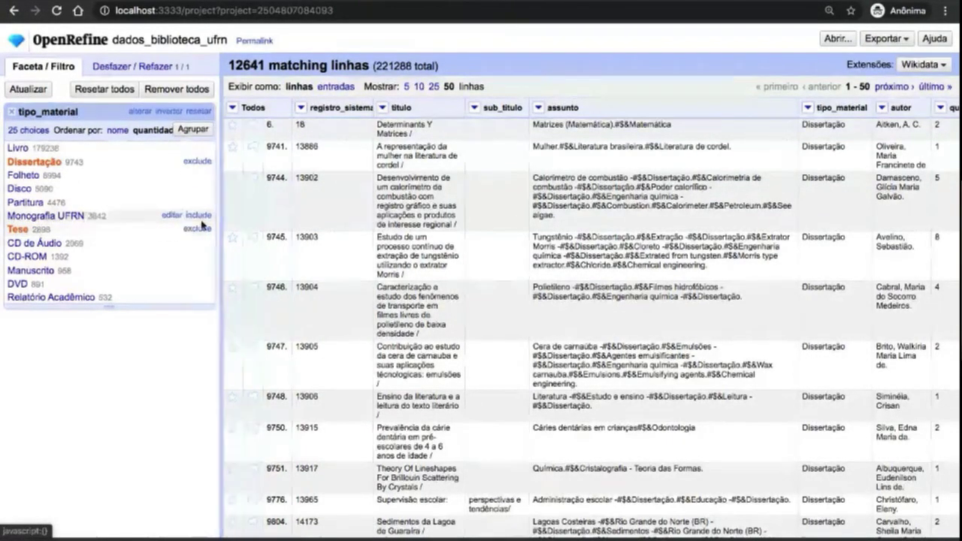
Step: Narrow the tipo_material facet to Tese only, and clear the selection to show all rows
{"action": "left_click", "coordinate": [19, 230]}
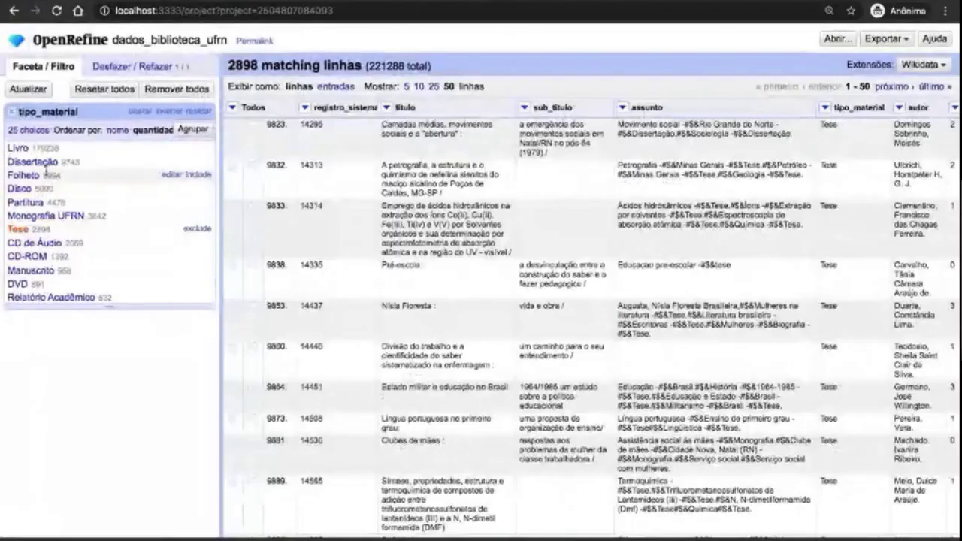
{"action": "left_click", "coordinate": [22, 229]}
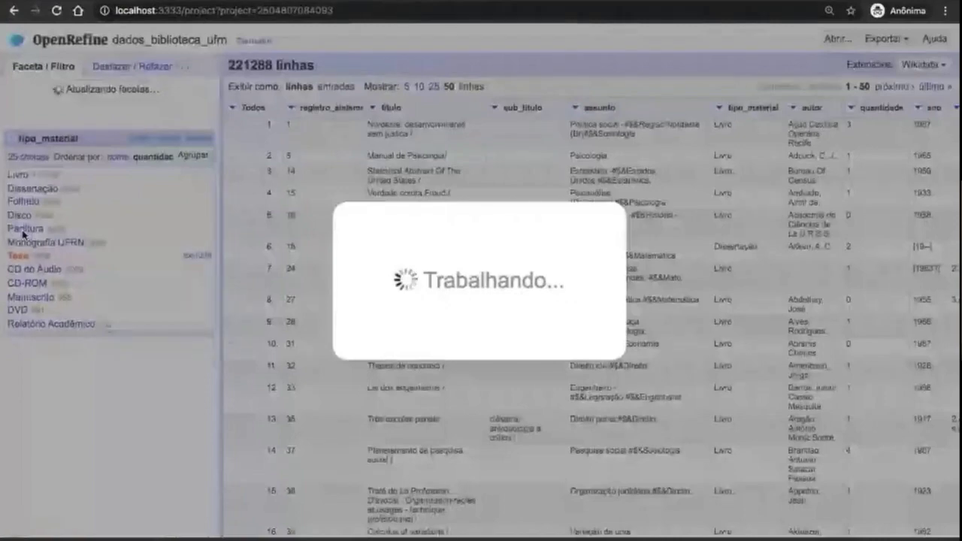
Step: Filter the tipo_material facet to CD-ROM and rename that value to CDROM in all its rows
{"action": "scroll", "coordinate": [64, 253], "scroll_direction": "down", "scroll_amount": 1}
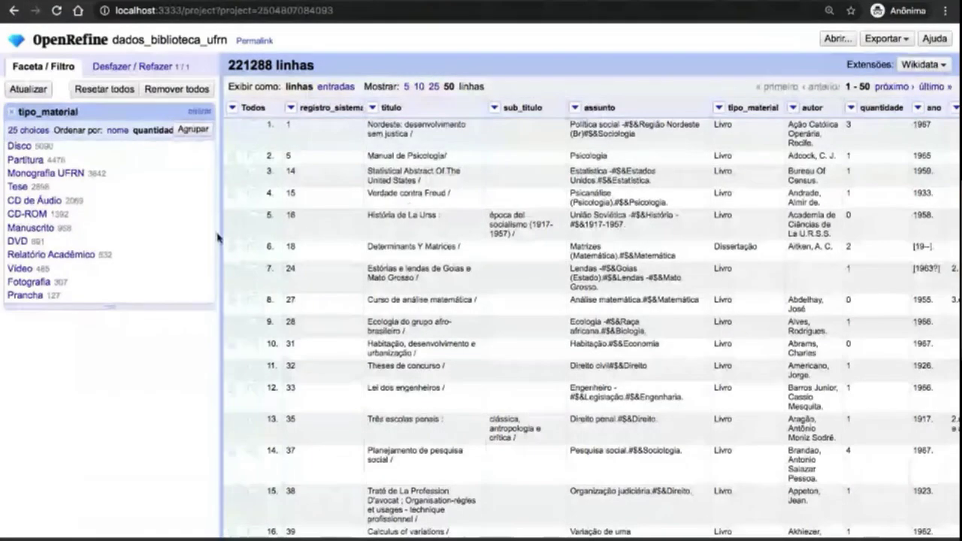
{"action": "left_click", "coordinate": [28, 215]}
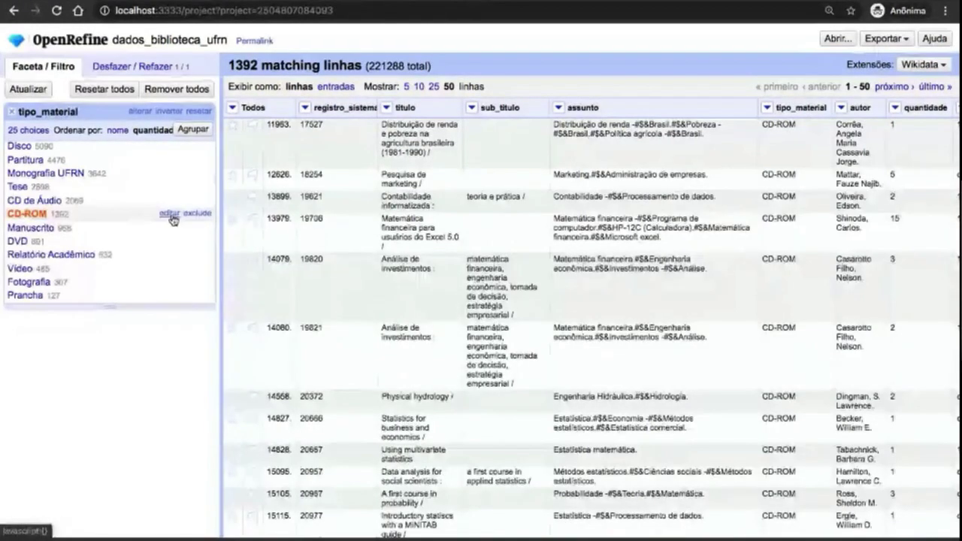
{"action": "left_click", "coordinate": [170, 214]}
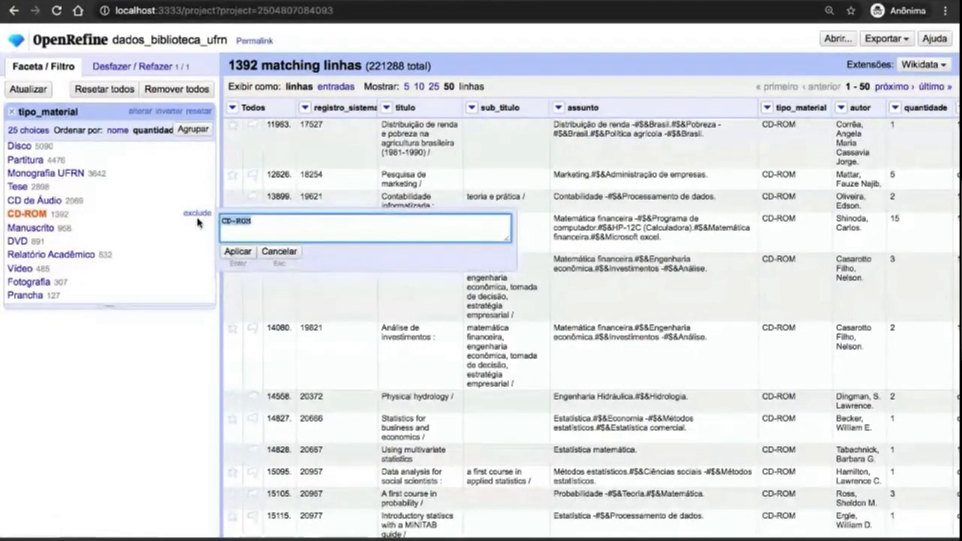
{"action": "left_click", "coordinate": [279, 252]}
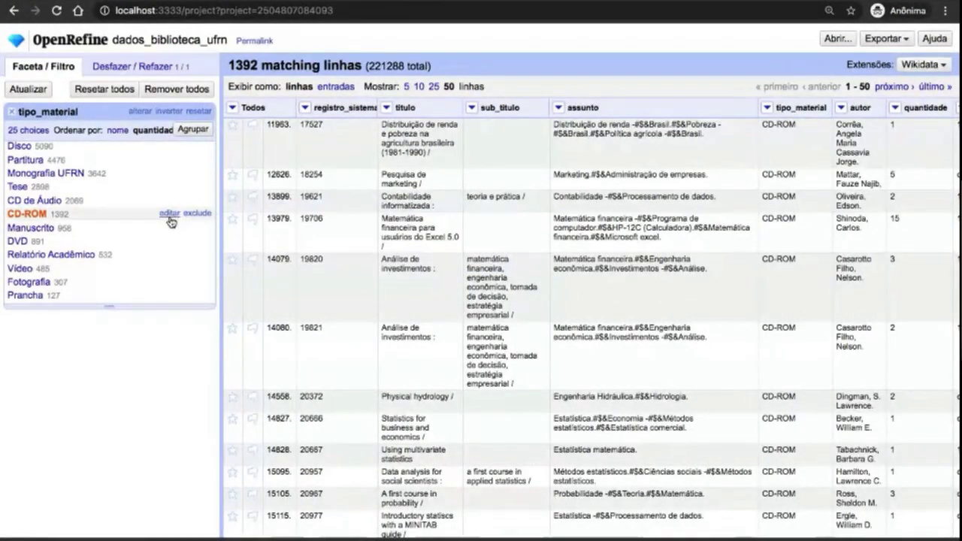
{"action": "left_click", "coordinate": [170, 214]}
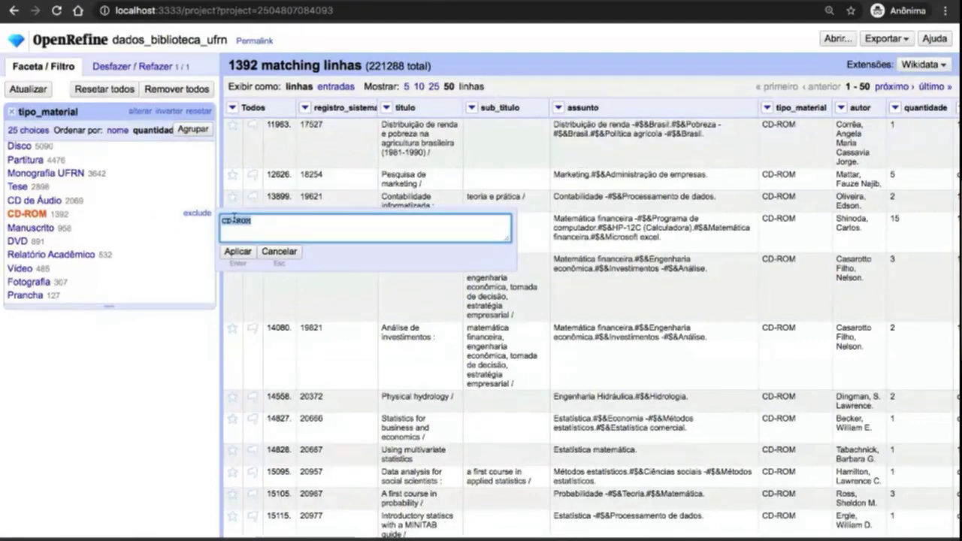
{"action": "left_click", "coordinate": [252, 254]}
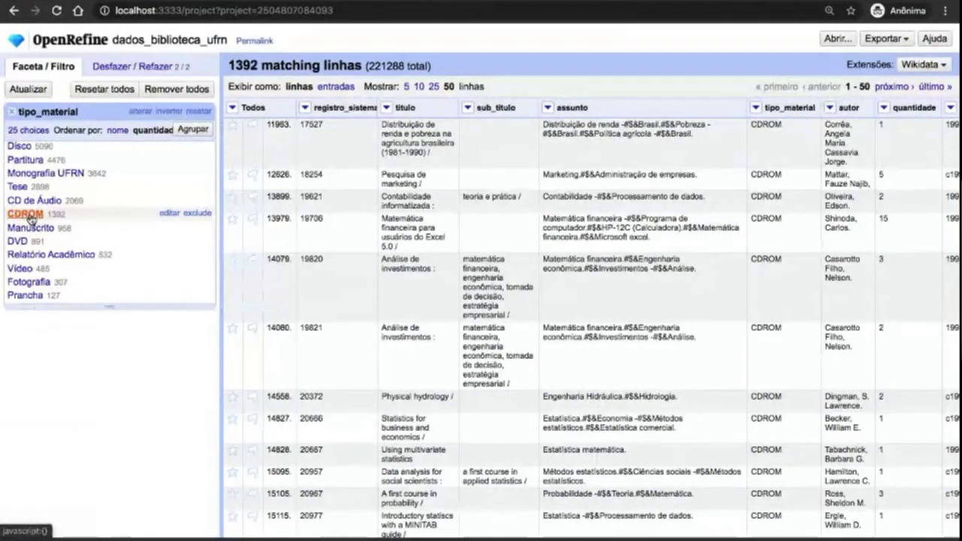
{"action": "left_click", "coordinate": [30, 216]}
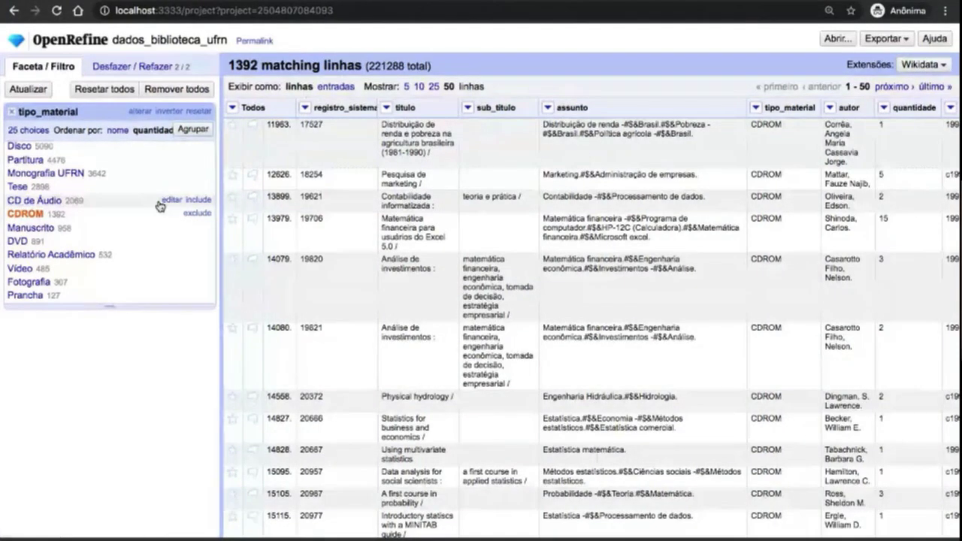
Step: Filter the tipo_material facet to CD de Áudio and merge that value into CDROM by renaming it
{"action": "left_click", "coordinate": [34, 201]}
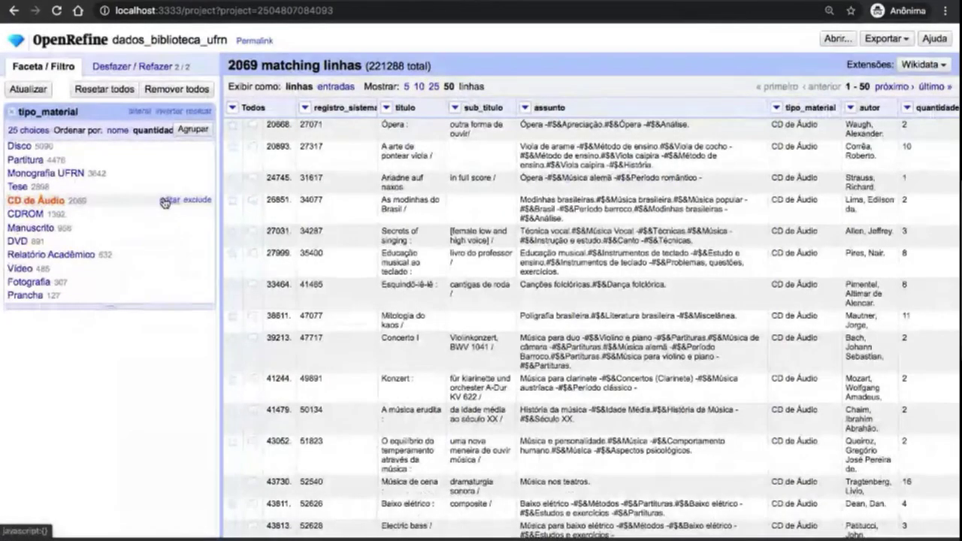
{"action": "left_click", "coordinate": [167, 200]}
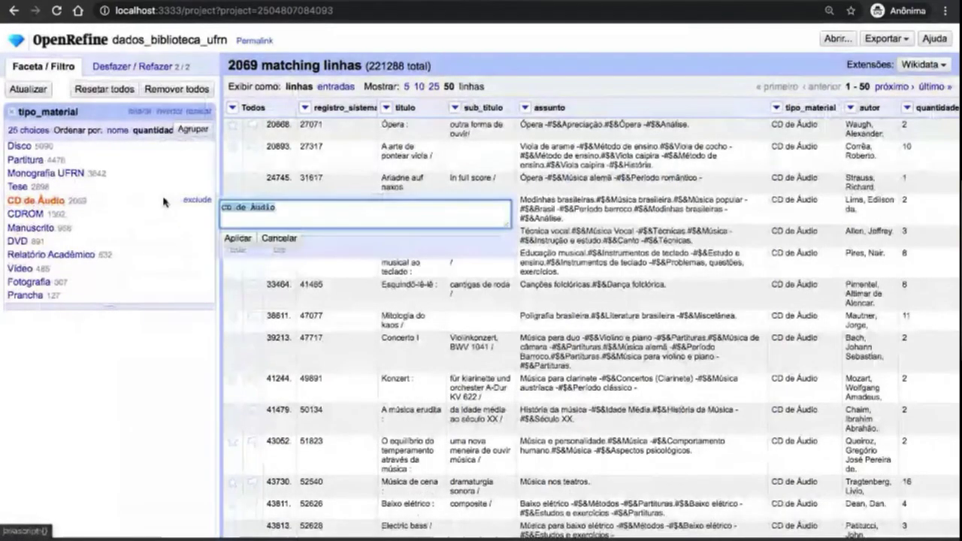
{"action": "type", "text": "CDROM"}
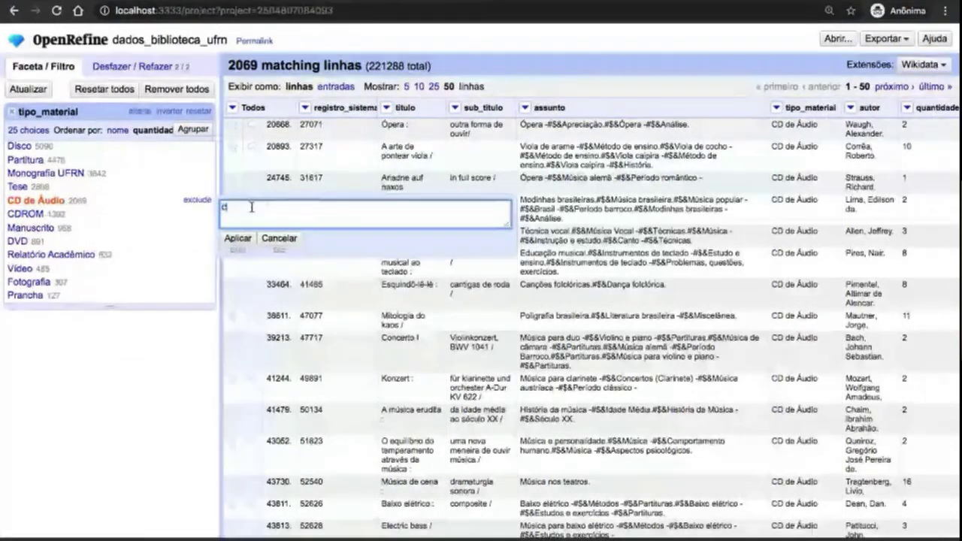
{"action": "left_click", "coordinate": [245, 241]}
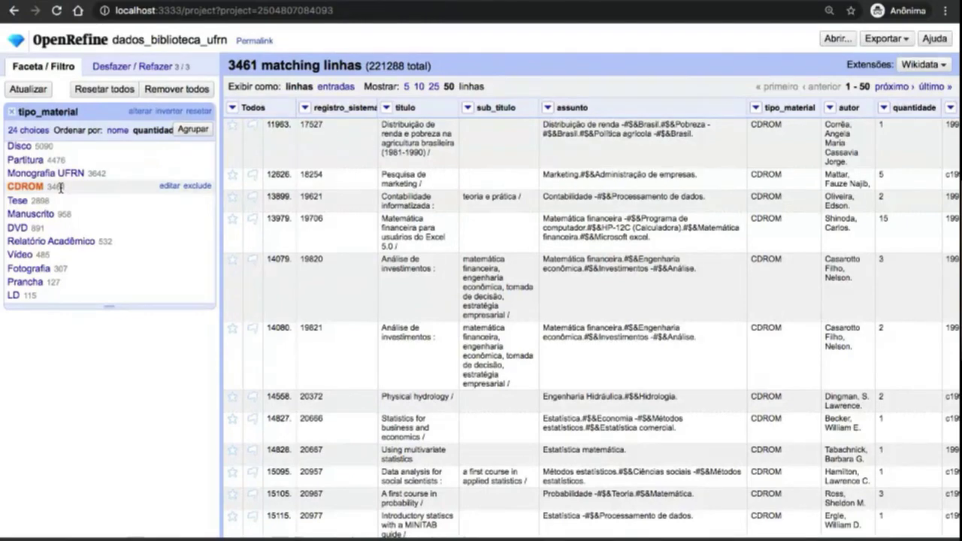
Step: Undo both mass edits of tipo_material by reverting the project history to Reorder columns, and return to the facets
{"action": "left_click", "coordinate": [150, 65]}
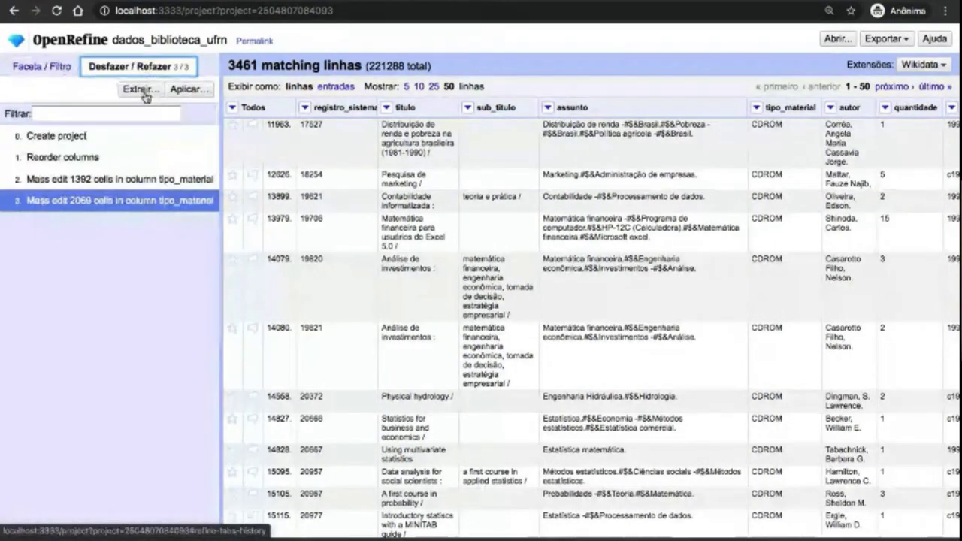
{"action": "left_click", "coordinate": [130, 180]}
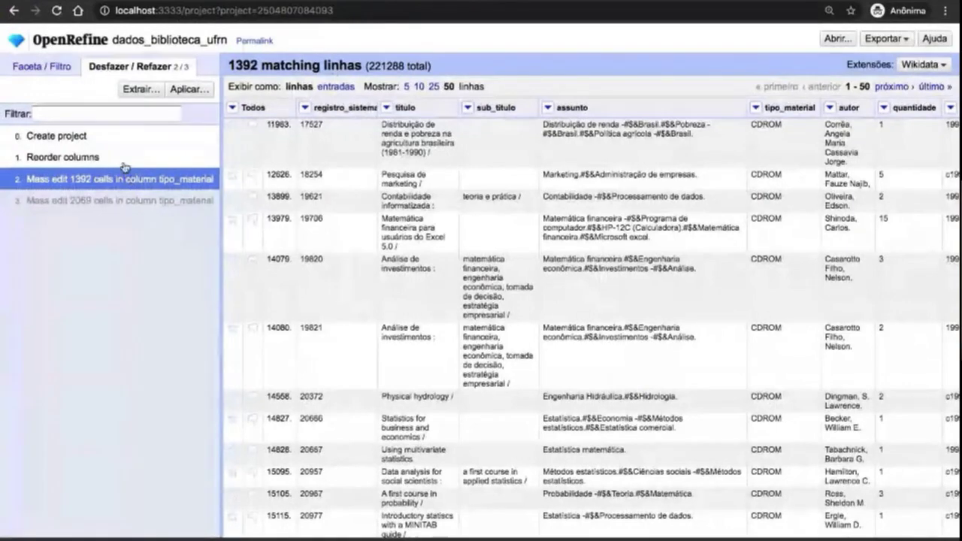
{"action": "left_click", "coordinate": [122, 158]}
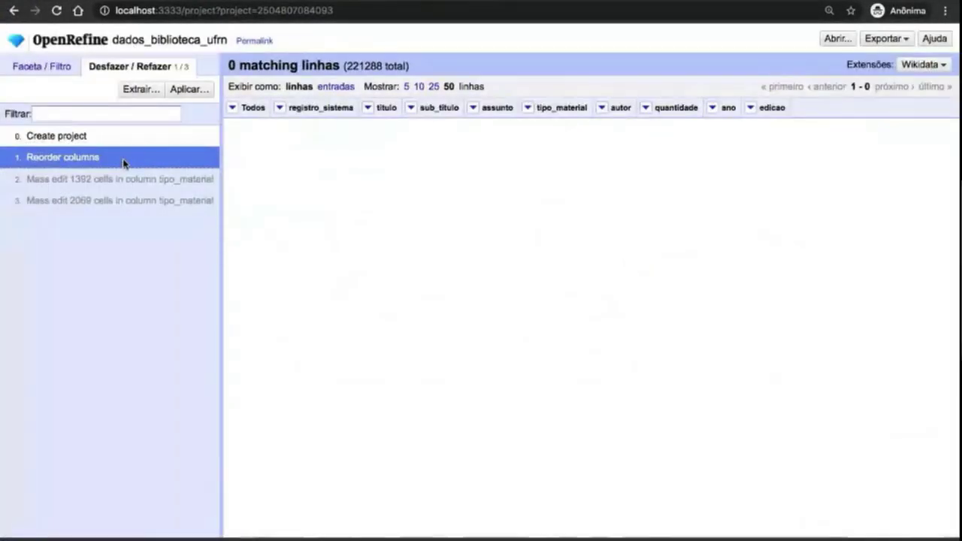
{"action": "left_click", "coordinate": [63, 66]}
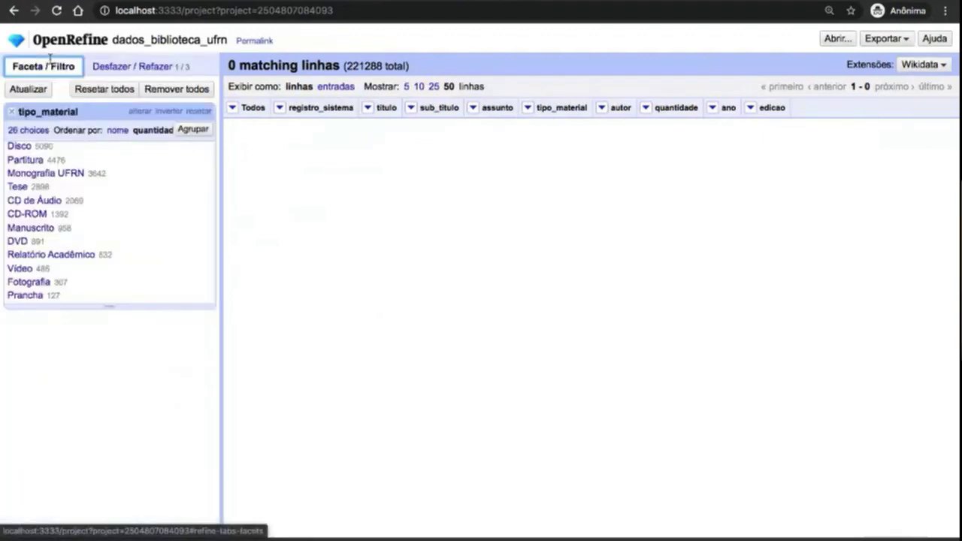
{"action": "mouse_move", "coordinate": [173, 202]}
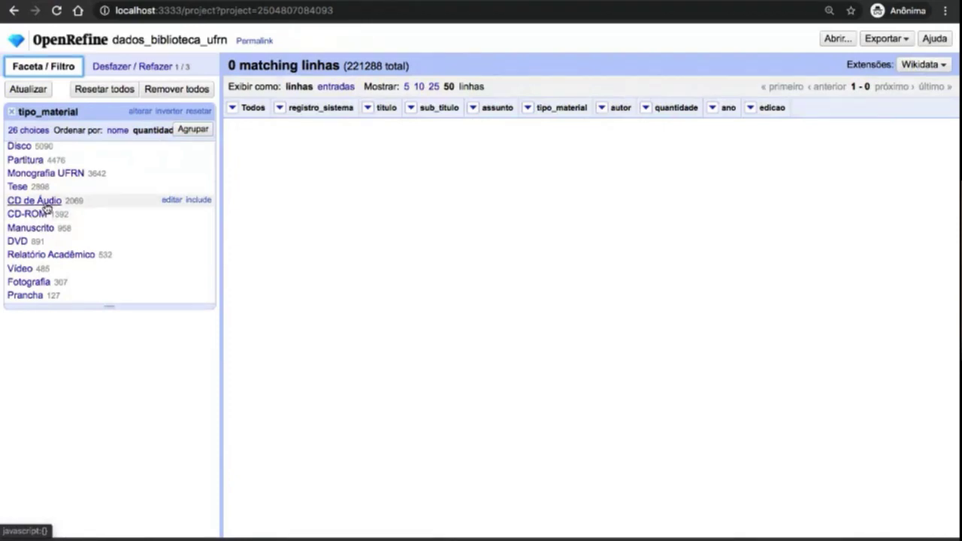
Step: Filter the tipo_material facet to Livro, and clear the selection to show all rows
{"action": "scroll", "coordinate": [24, 166], "scroll_direction": "up", "scroll_amount": 2}
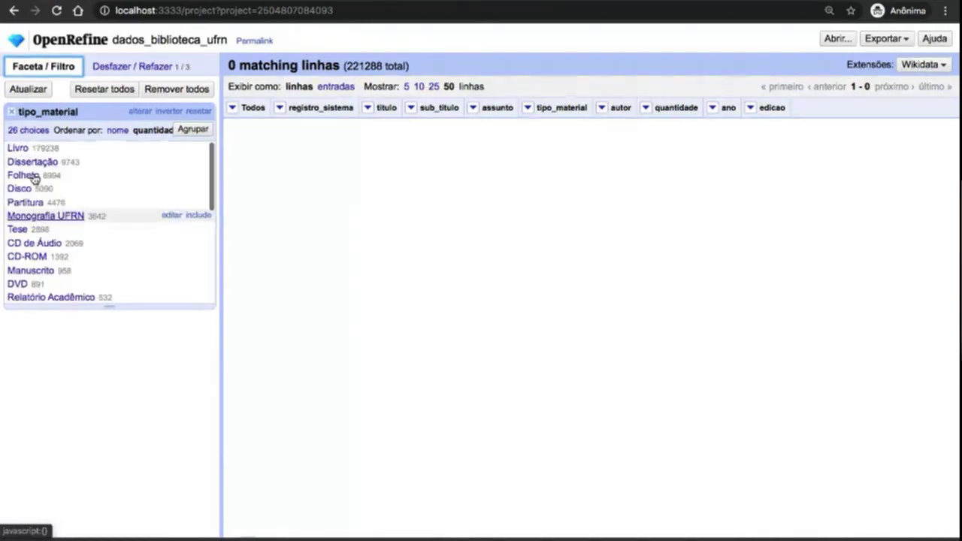
{"action": "left_click", "coordinate": [20, 148]}
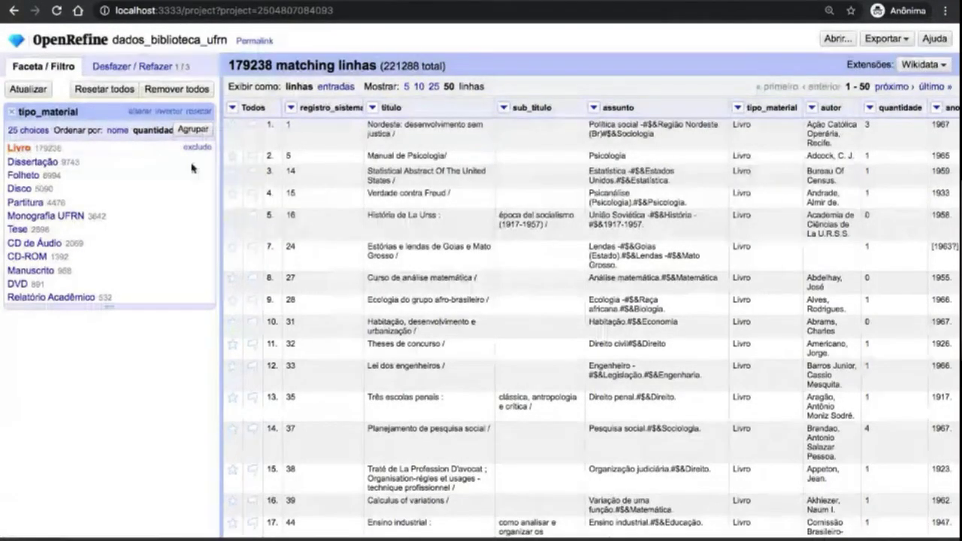
{"action": "left_click", "coordinate": [24, 150]}
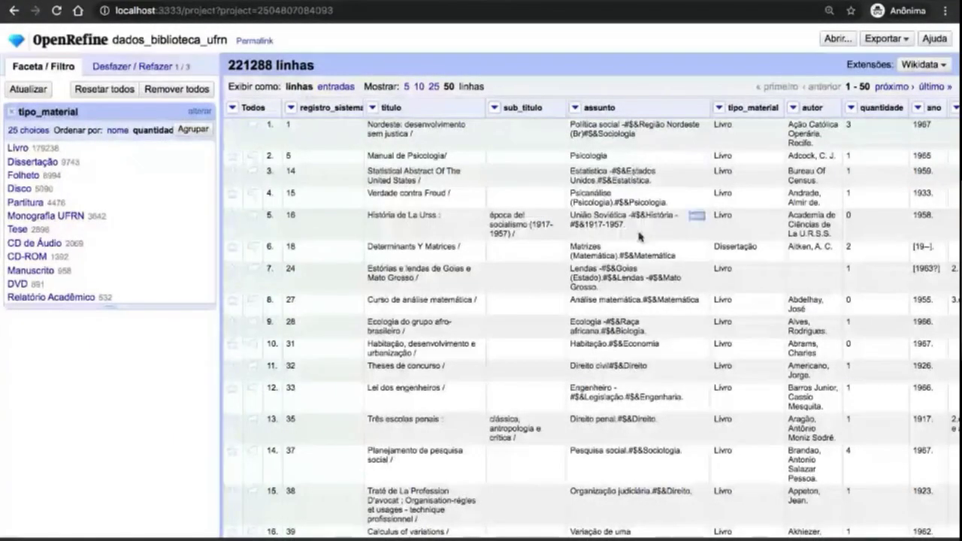
{"action": "scroll", "coordinate": [756, 244], "scroll_direction": "down", "scroll_amount": 5}
{"action": "scroll", "coordinate": [756, 246], "scroll_direction": "down", "scroll_amount": 2}
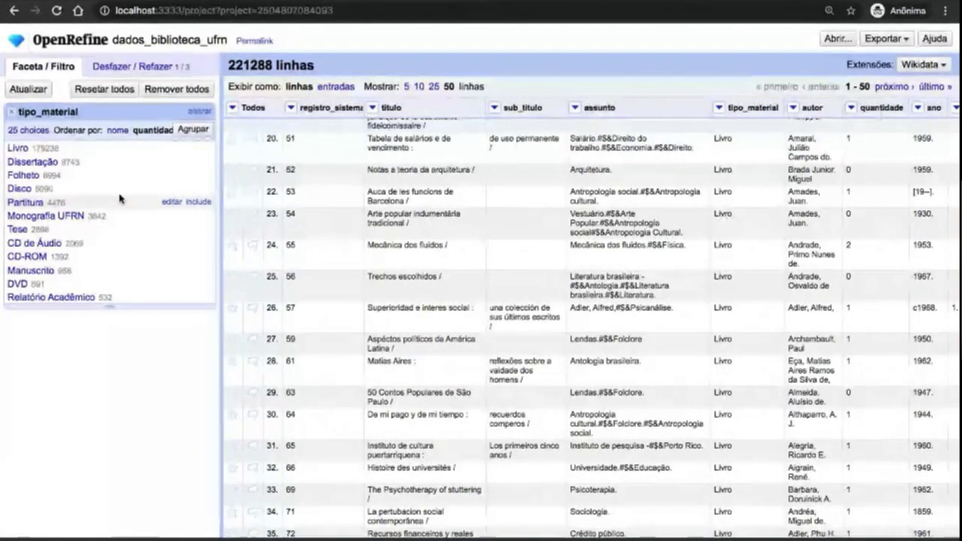
{"action": "scroll", "coordinate": [823, 170], "scroll_direction": "right", "scroll_amount": 1}
{"action": "scroll", "coordinate": [823, 170], "scroll_direction": "right", "scroll_amount": 2}
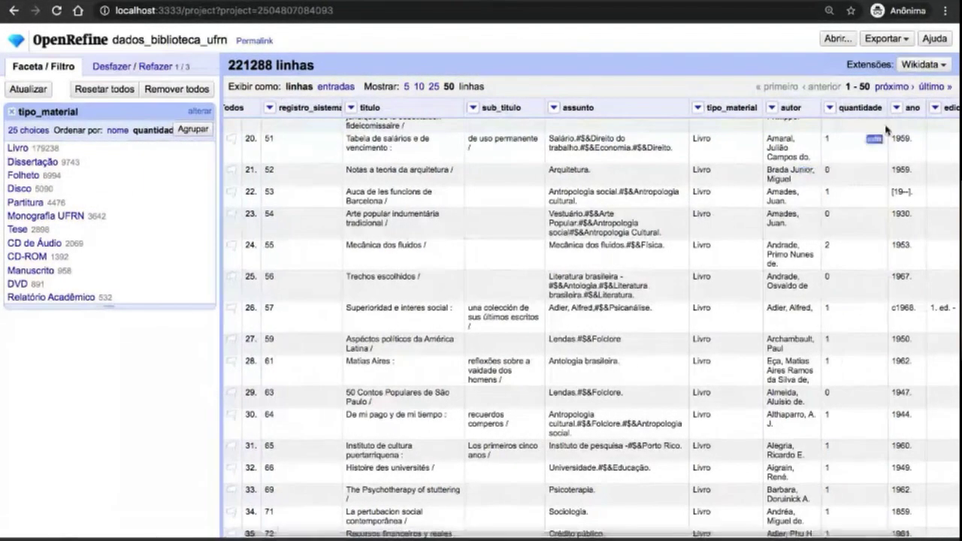
{"action": "left_click", "coordinate": [897, 108]}
{"action": "mouse_move", "coordinate": [890, 124]}
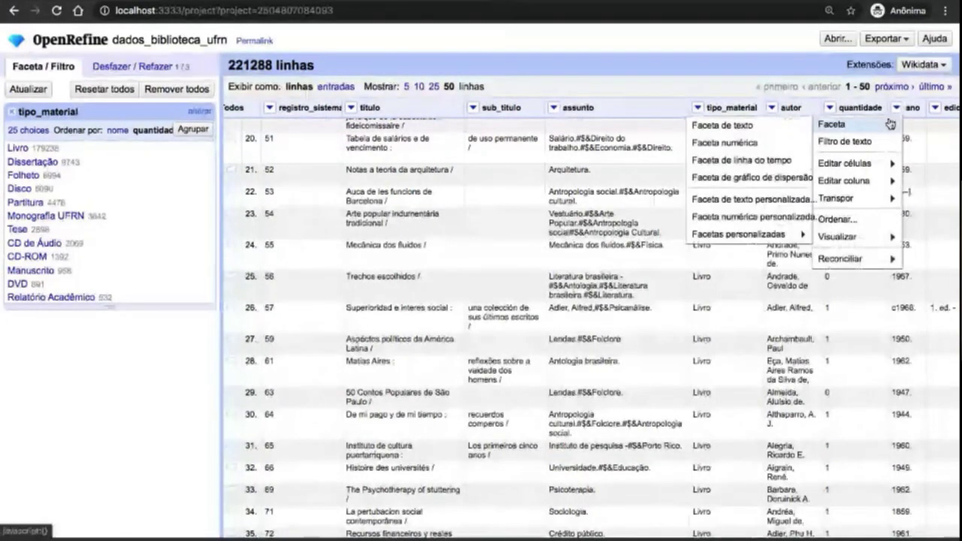
{"action": "left_click", "coordinate": [772, 62]}
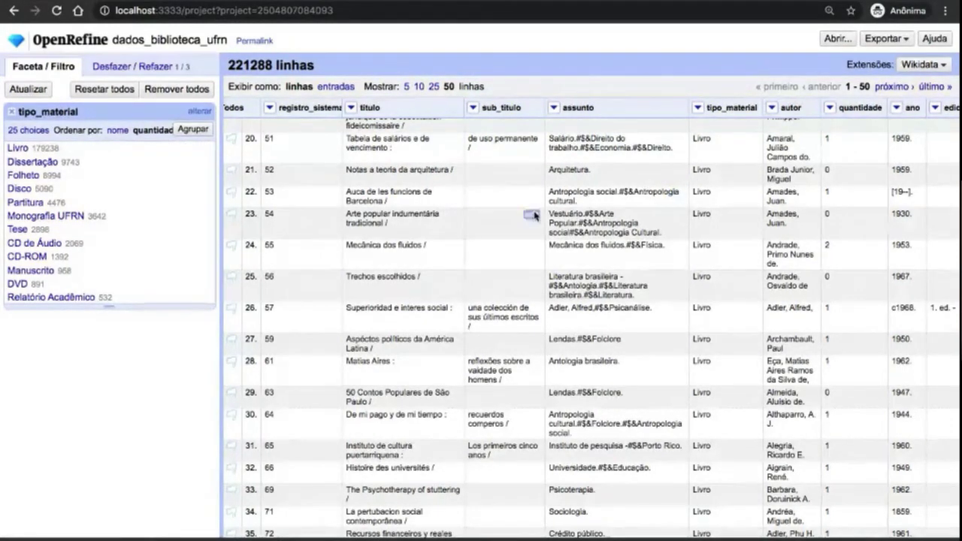
Step: Add a text facet on the ano column
{"action": "scroll", "coordinate": [560, 230], "scroll_direction": "up", "scroll_amount": 1}
{"action": "scroll", "coordinate": [561, 230], "scroll_direction": "up", "scroll_amount": 1}
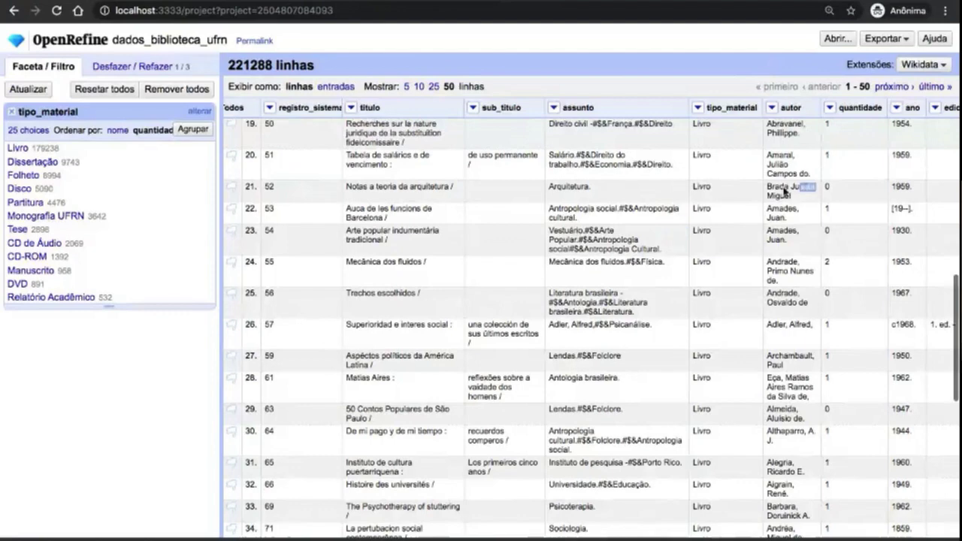
{"action": "left_click", "coordinate": [897, 112]}
{"action": "mouse_move", "coordinate": [889, 124]}
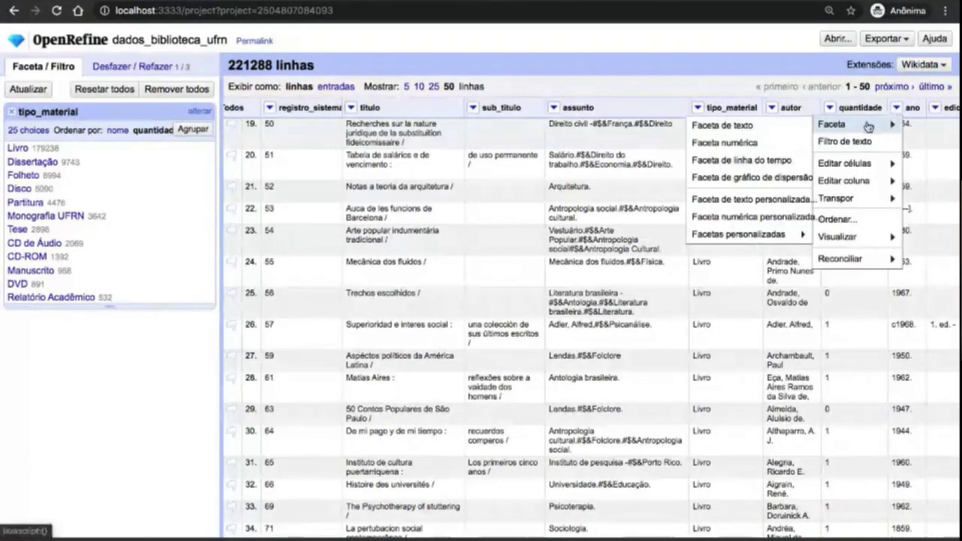
{"action": "left_click", "coordinate": [768, 129]}
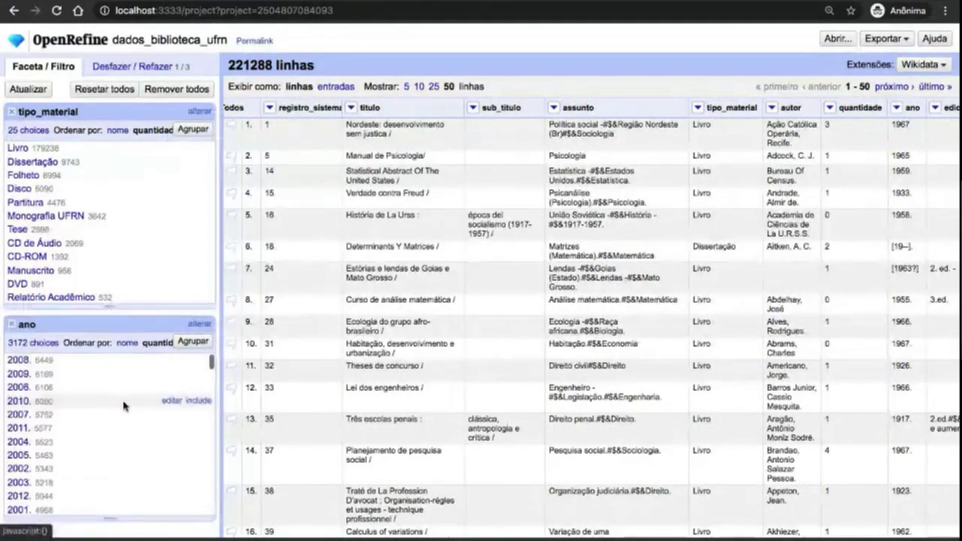
Step: Filter the rows to tipo_material Livro and ano 2009. and check the matching rows' ano column
{"action": "left_click", "coordinate": [23, 149]}
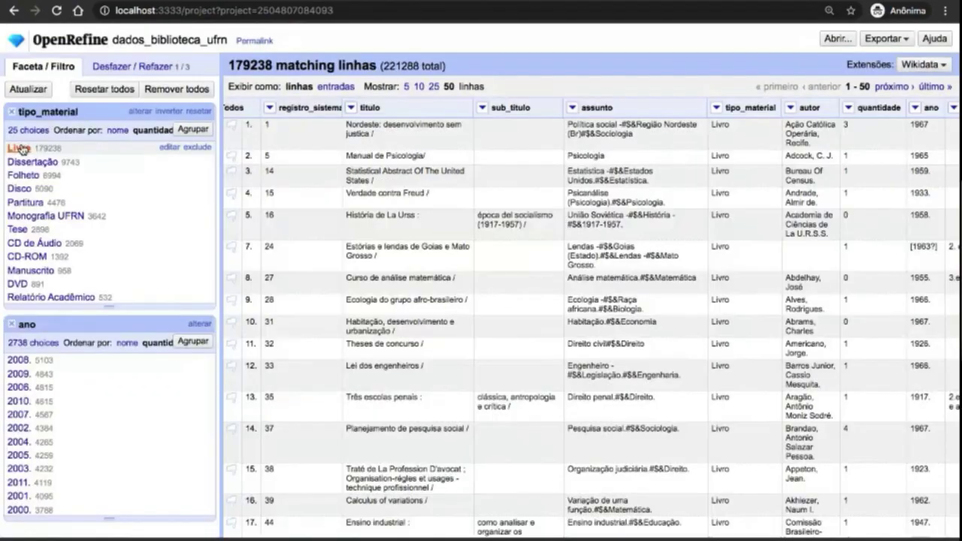
{"action": "scroll", "coordinate": [34, 173], "scroll_direction": "down", "scroll_amount": 2}
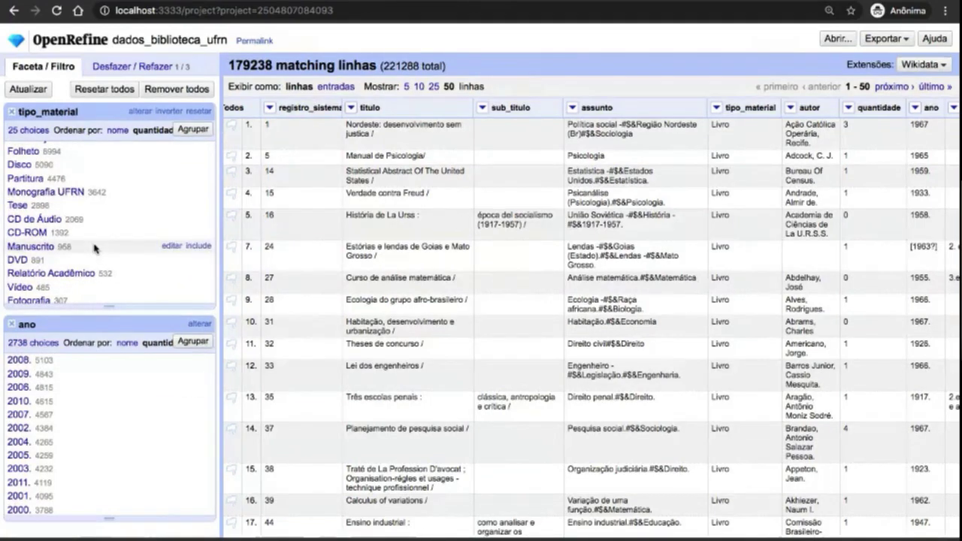
{"action": "scroll", "coordinate": [45, 233], "scroll_direction": "up", "scroll_amount": 2}
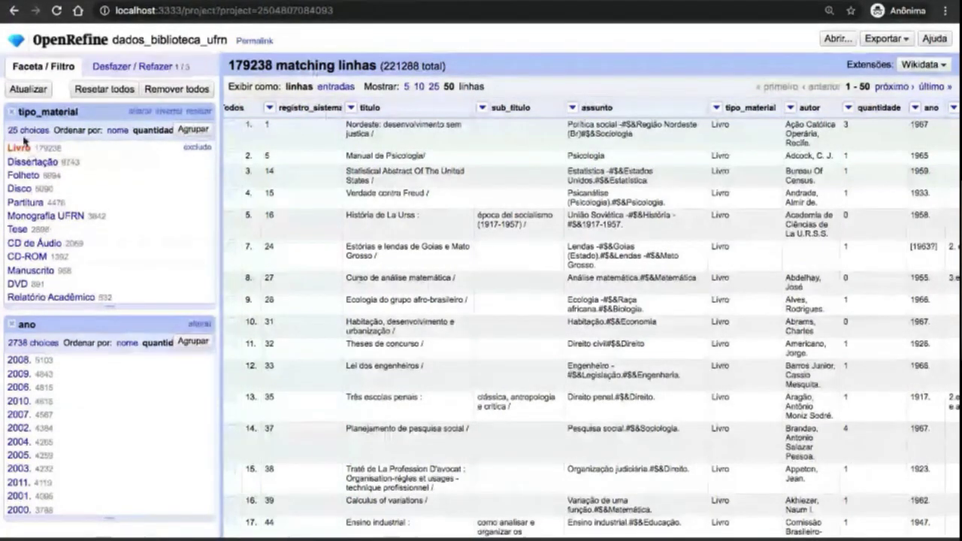
{"action": "left_click", "coordinate": [17, 374]}
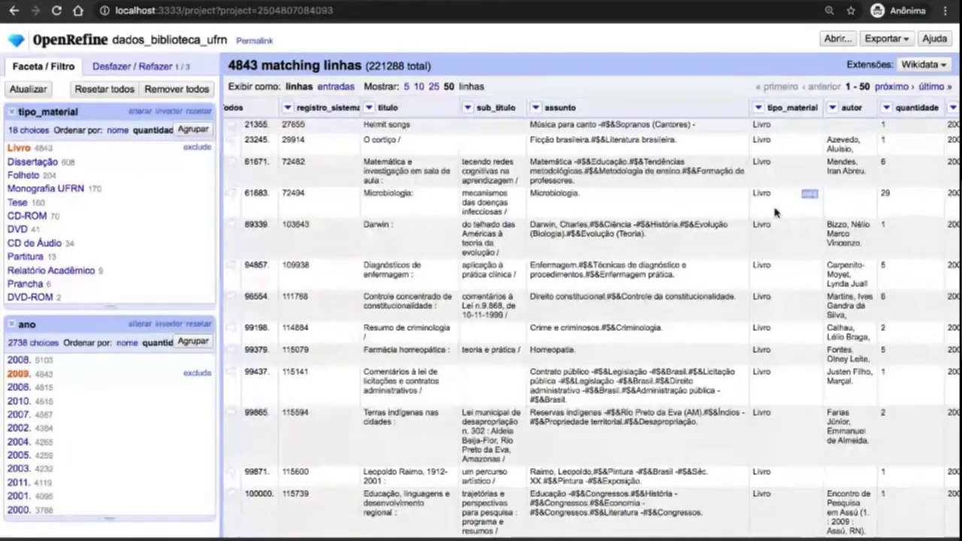
{"action": "scroll", "coordinate": [804, 203], "scroll_direction": "right", "scroll_amount": 2}
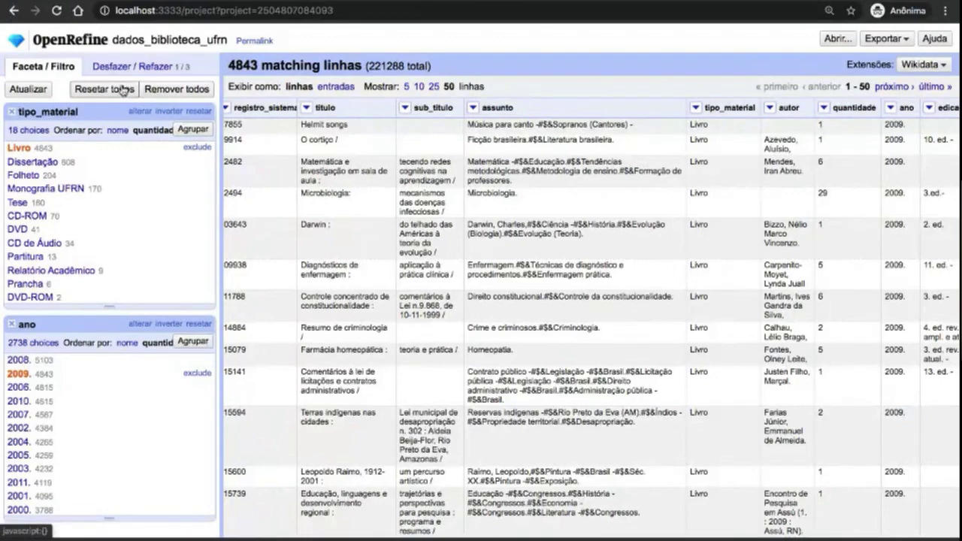
Step: Remove the tipo_material facet and look through the ano facet for inconsistently written years
{"action": "left_click", "coordinate": [11, 113]}
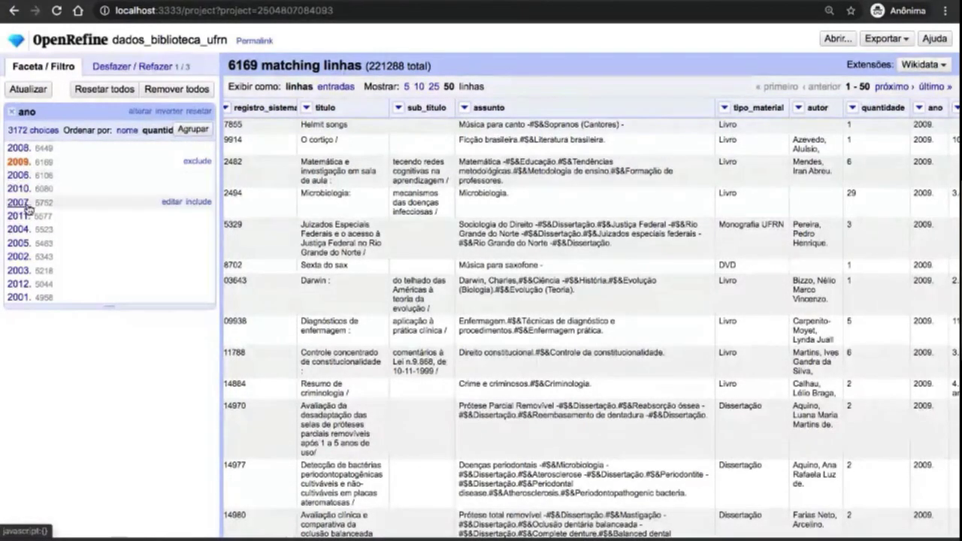
{"action": "scroll", "coordinate": [28, 207], "scroll_direction": "down", "scroll_amount": 1}
{"action": "scroll", "coordinate": [28, 209], "scroll_direction": "down", "scroll_amount": 5}
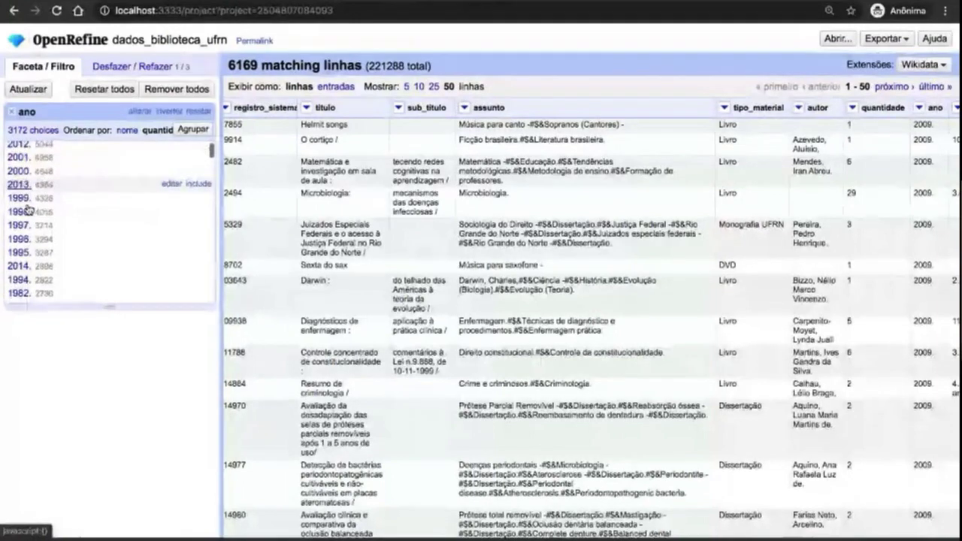
{"action": "scroll", "coordinate": [28, 209], "scroll_direction": "down", "scroll_amount": 5}
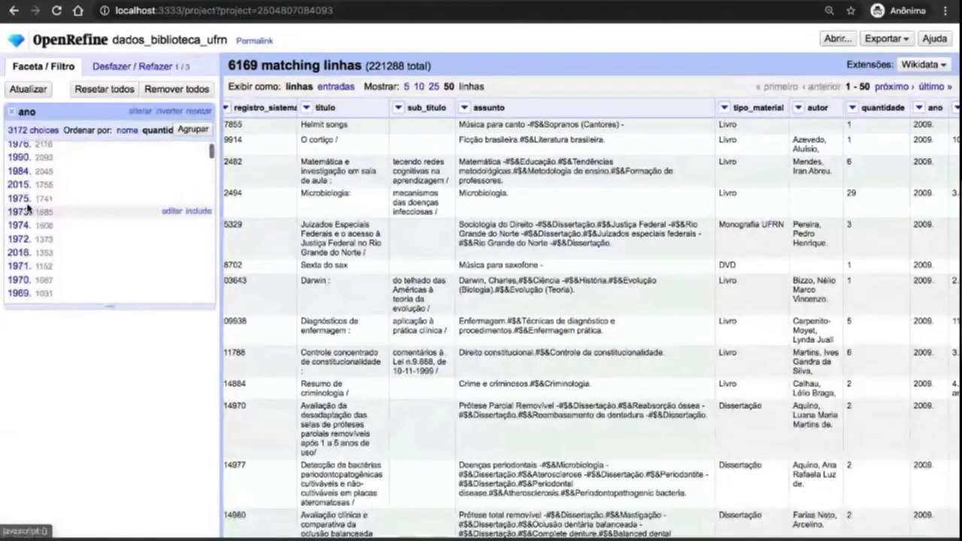
{"action": "scroll", "coordinate": [24, 204], "scroll_direction": "up", "scroll_amount": 2}
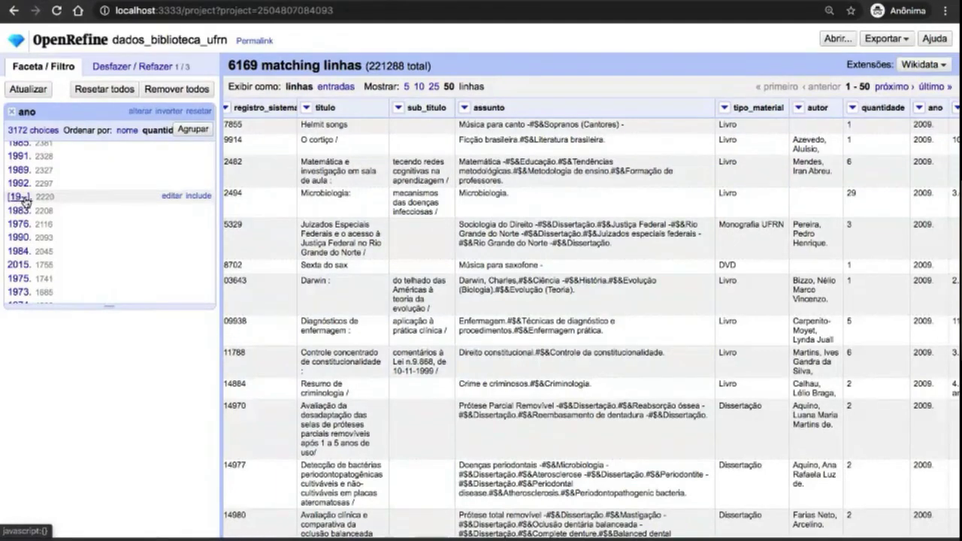
{"action": "scroll", "coordinate": [25, 207], "scroll_direction": "down", "scroll_amount": 10}
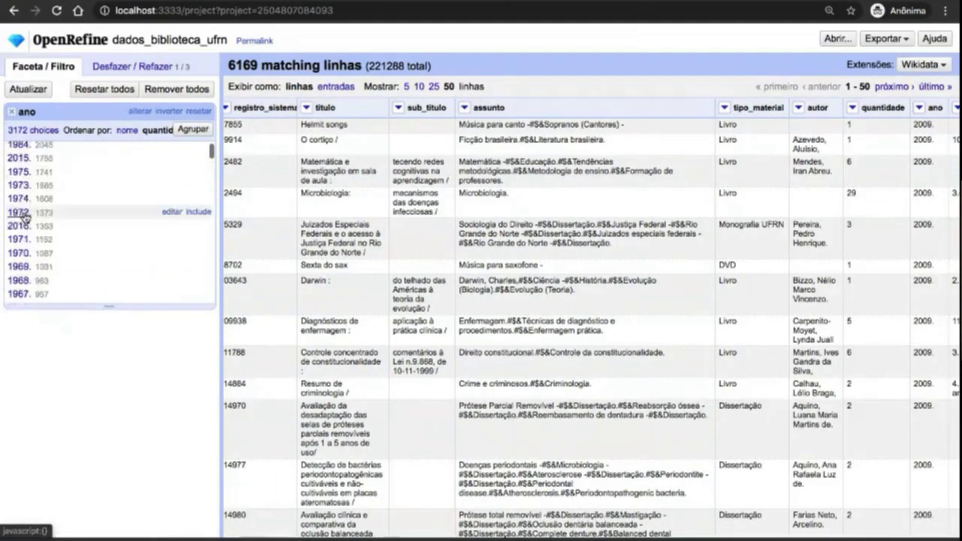
{"action": "scroll", "coordinate": [25, 218], "scroll_direction": "down", "scroll_amount": 10}
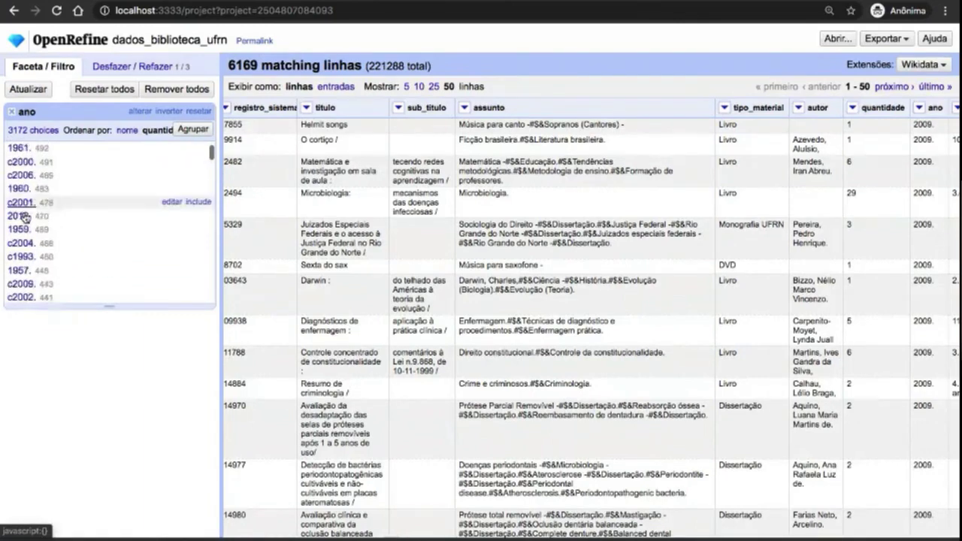
{"action": "scroll", "coordinate": [25, 218], "scroll_direction": "down", "scroll_amount": 10}
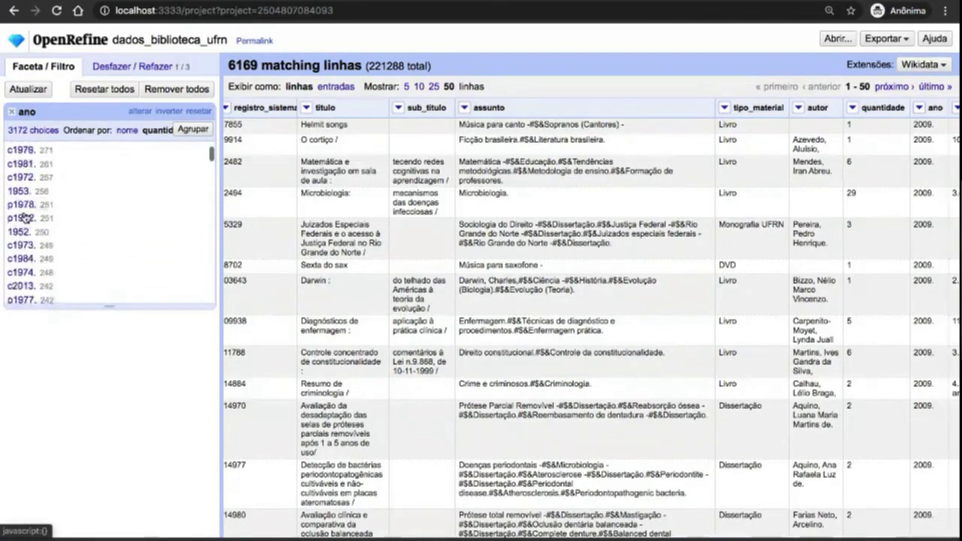
{"action": "scroll", "coordinate": [25, 217], "scroll_direction": "down", "scroll_amount": 10}
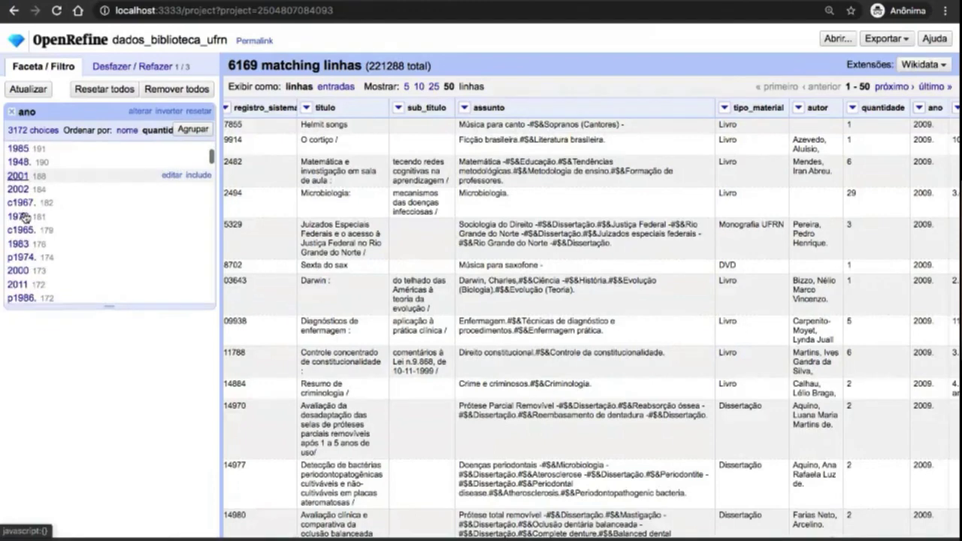
{"action": "scroll", "coordinate": [25, 217], "scroll_direction": "down", "scroll_amount": 10}
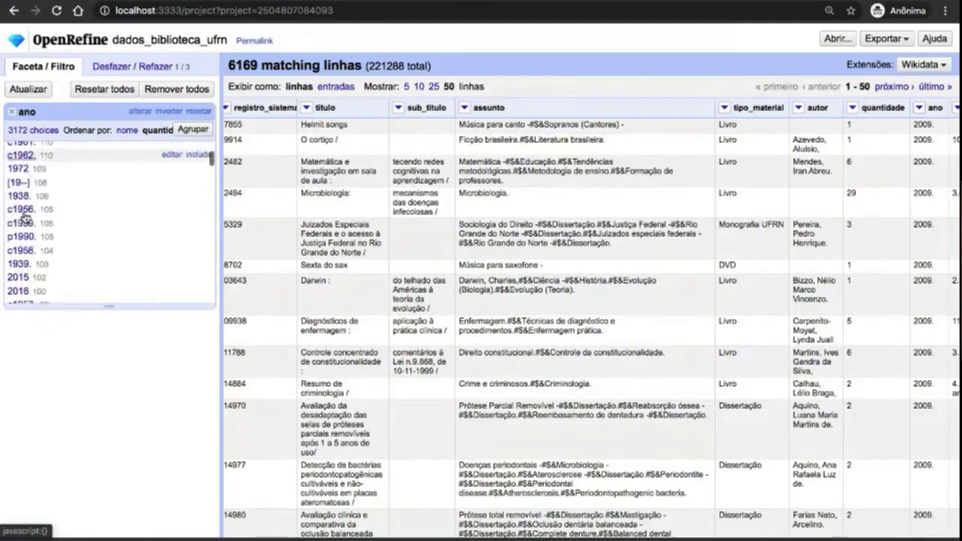
{"action": "scroll", "coordinate": [25, 217], "scroll_direction": "down", "scroll_amount": 10}
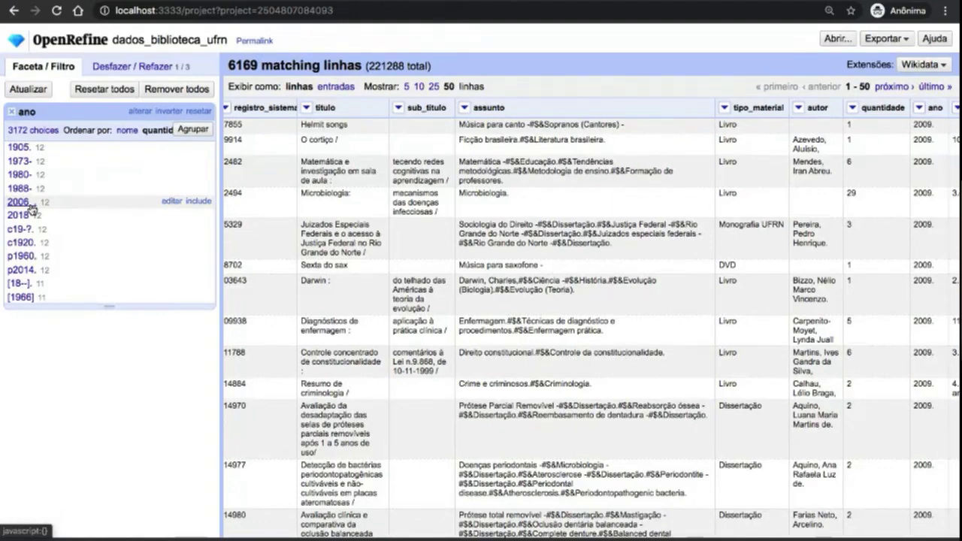
Step: Rename the ano facet value that has spaces between 2006 and the period to "2006." in all its cells
{"action": "left_click", "coordinate": [172, 201]}
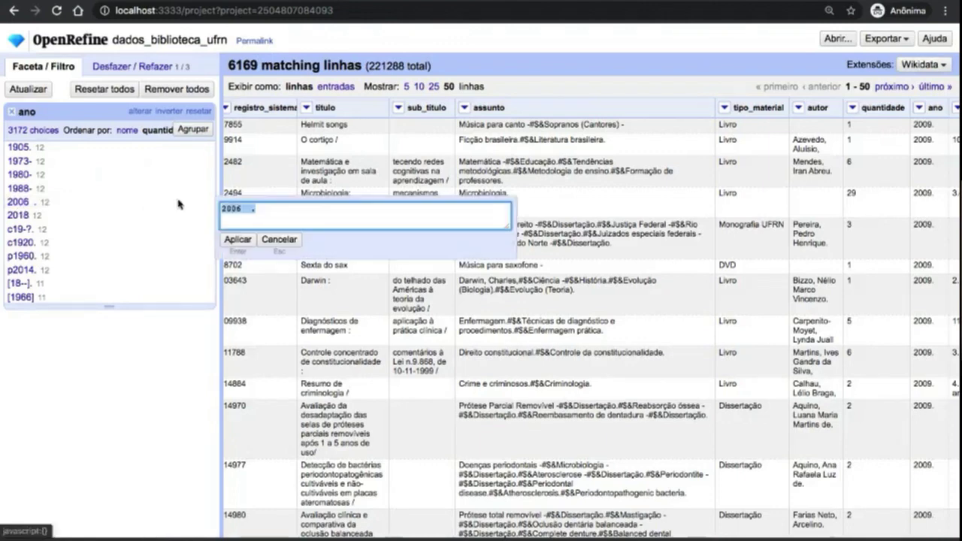
{"action": "left_click", "coordinate": [251, 210]}
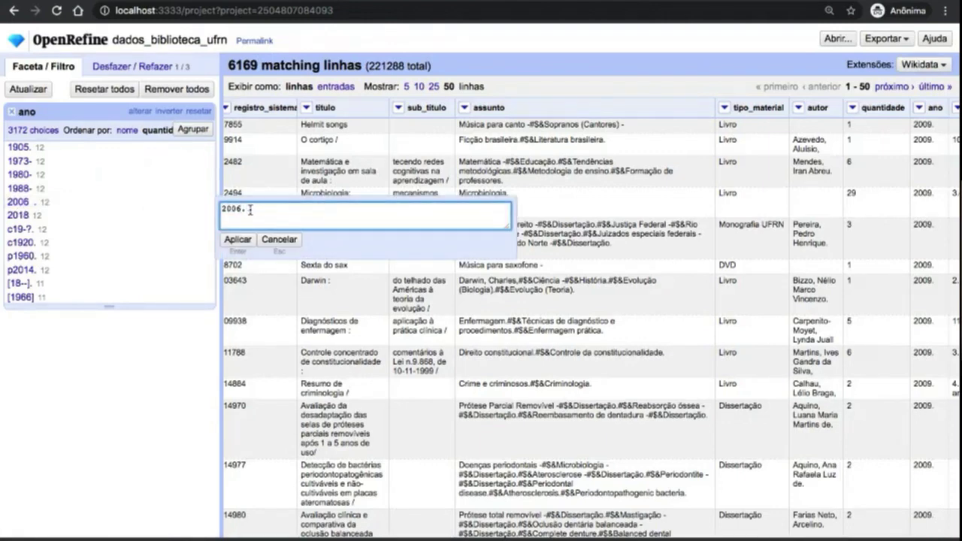
{"action": "left_click", "coordinate": [237, 239]}
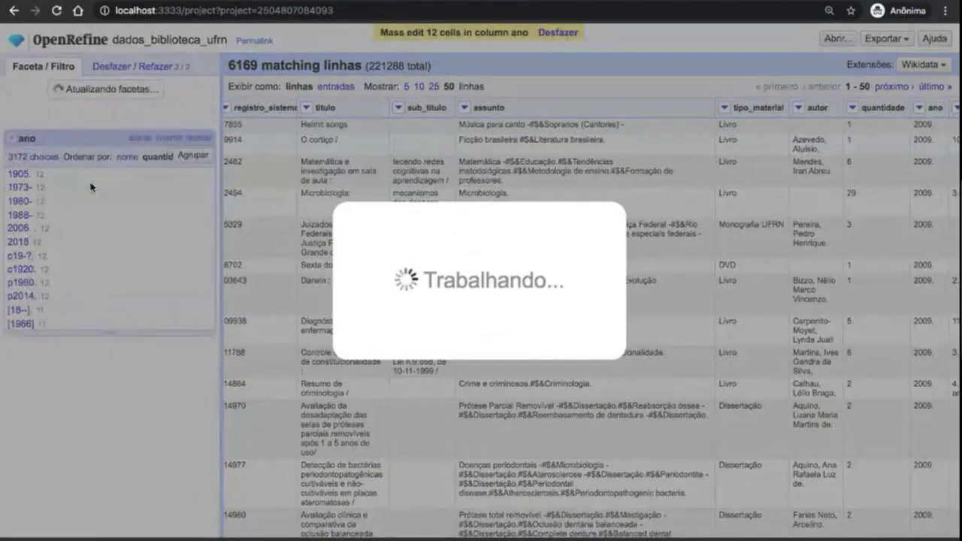
Step: Look through the ano facet's less frequent values for years written inconsistently or mixed with other text
{"action": "scroll", "coordinate": [65, 271], "scroll_direction": "down", "scroll_amount": 5}
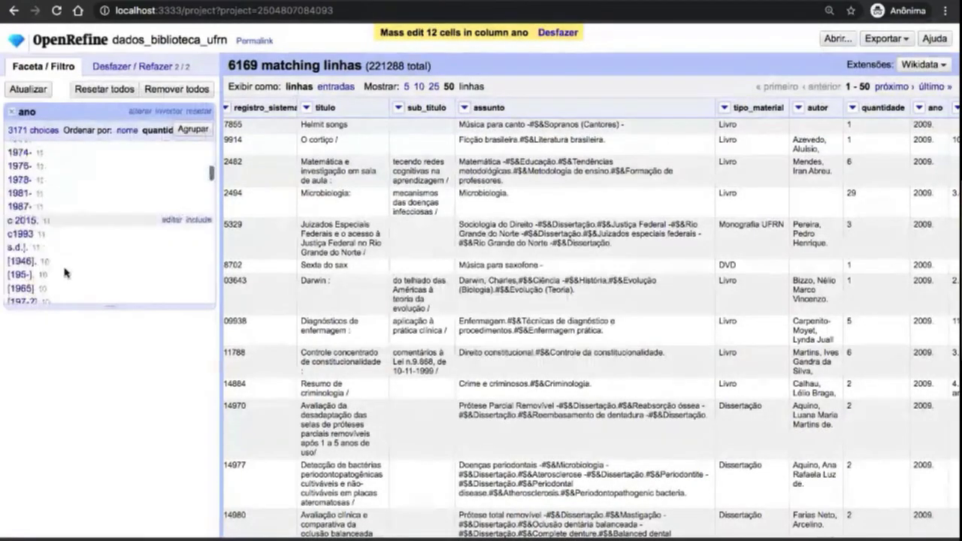
{"action": "scroll", "coordinate": [65, 272], "scroll_direction": "down", "scroll_amount": 10}
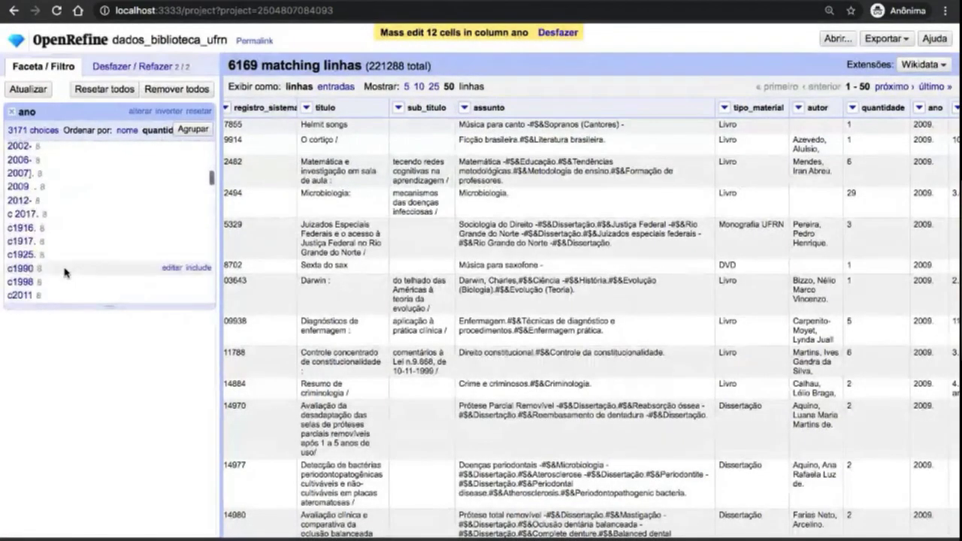
{"action": "scroll", "coordinate": [65, 272], "scroll_direction": "down", "scroll_amount": 10}
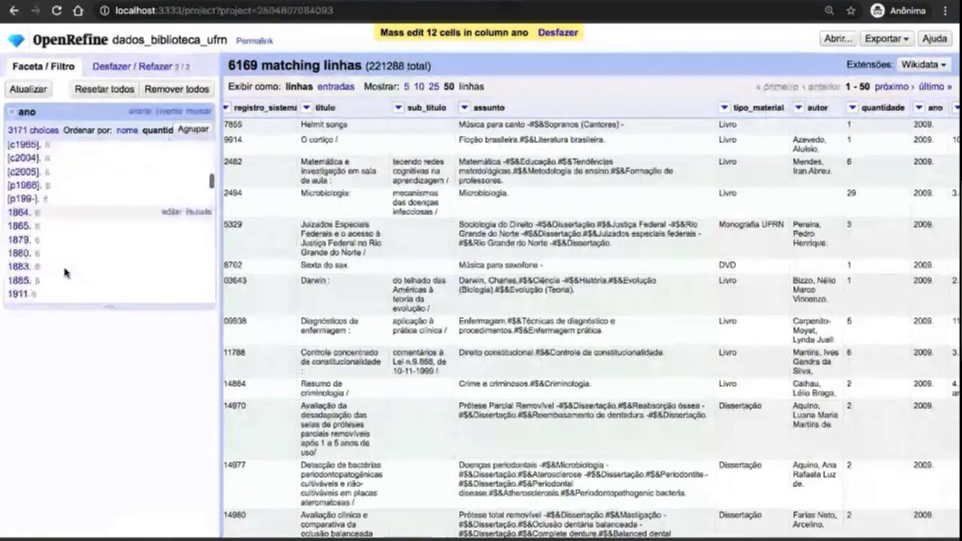
{"action": "scroll", "coordinate": [64, 272], "scroll_direction": "down", "scroll_amount": 10}
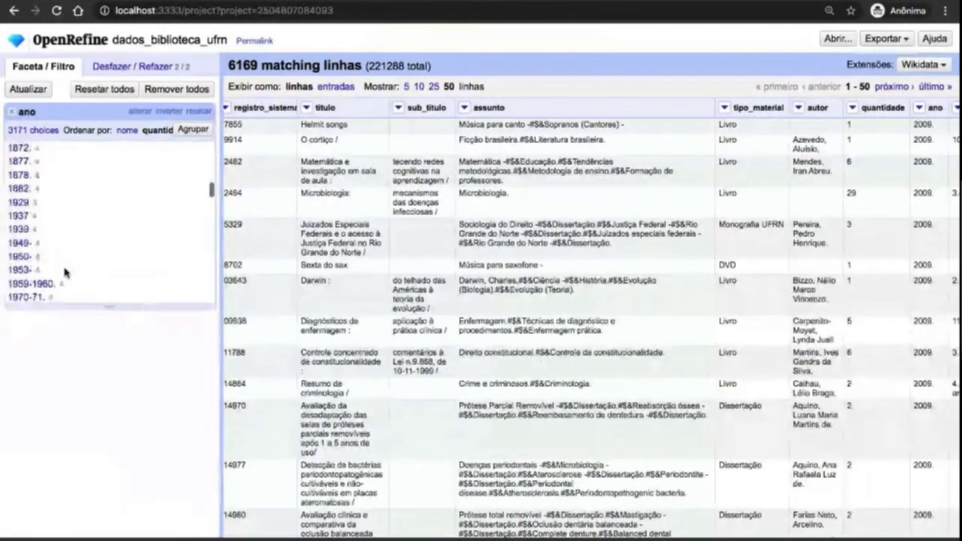
{"action": "scroll", "coordinate": [64, 272], "scroll_direction": "down", "scroll_amount": 10}
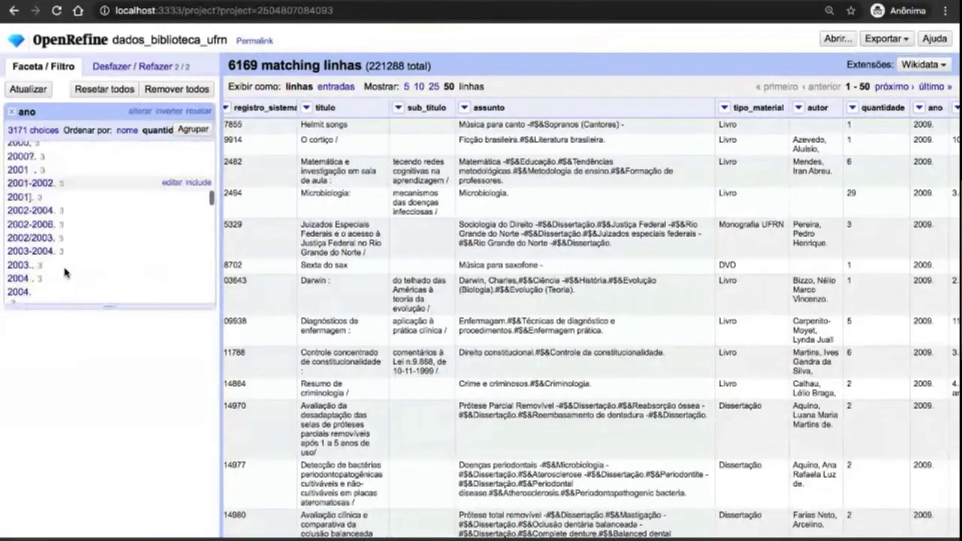
{"action": "scroll", "coordinate": [64, 272], "scroll_direction": "down", "scroll_amount": 10}
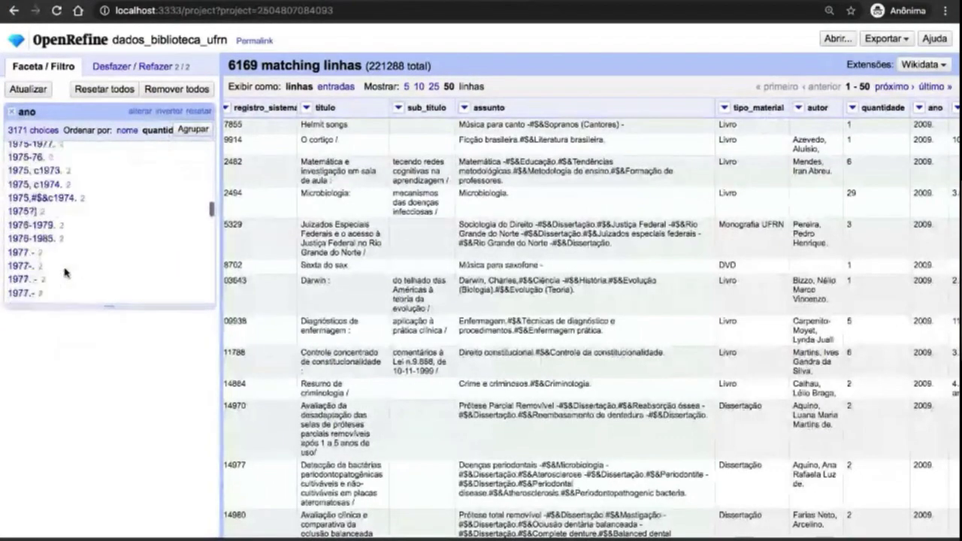
{"action": "scroll", "coordinate": [64, 272], "scroll_direction": "down", "scroll_amount": 10}
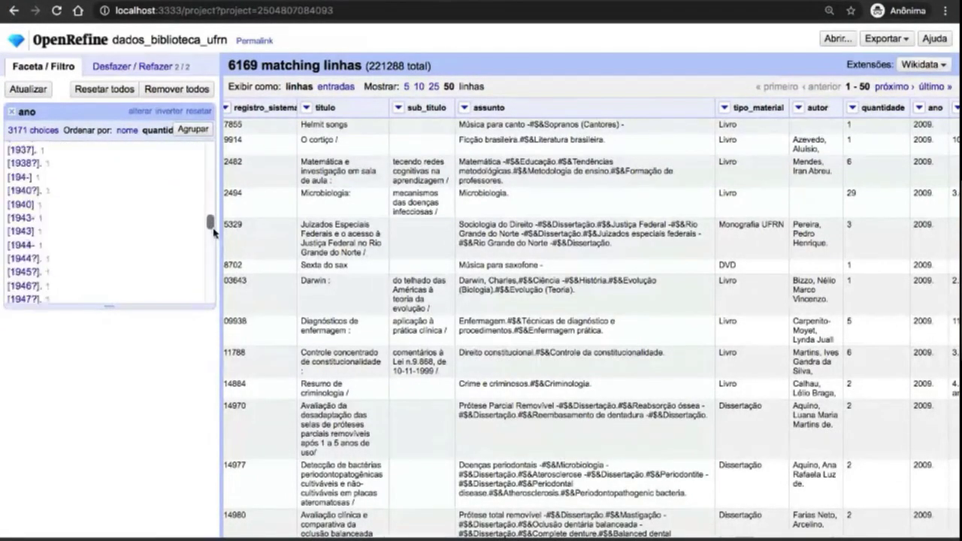
{"action": "left_click_drag", "start_coordinate": [213, 229], "coordinate": [221, 277]}
{"action": "scroll", "coordinate": [128, 266], "scroll_direction": "down", "scroll_amount": 10}
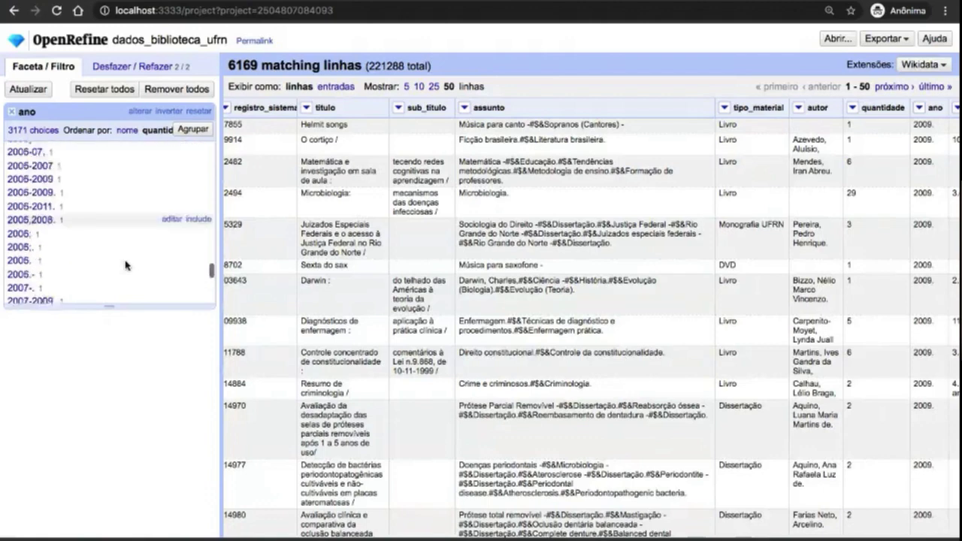
{"action": "scroll", "coordinate": [127, 266], "scroll_direction": "down", "scroll_amount": 10}
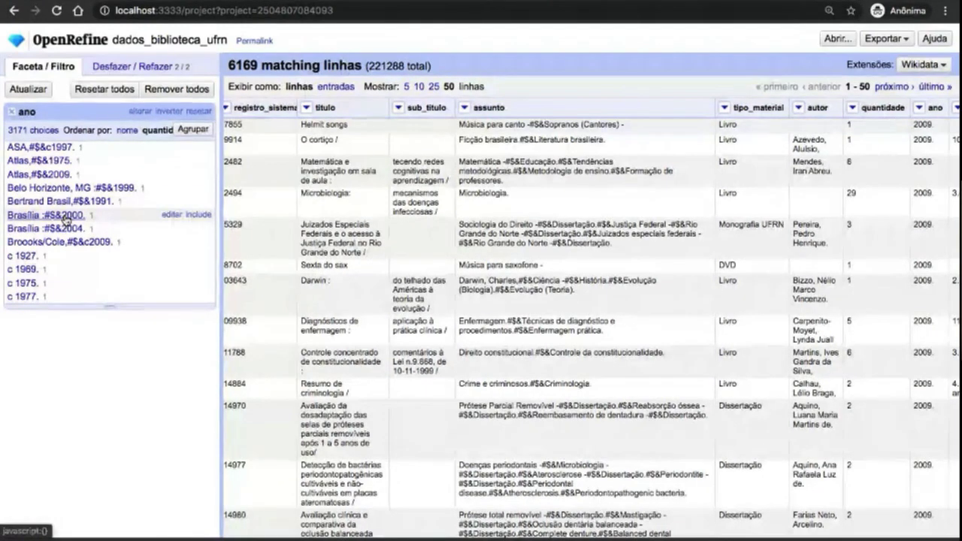
Step: Rename the ano facet value "26 de maio de 1978." to "1978." and apply the change
{"action": "scroll", "coordinate": [66, 217], "scroll_direction": "up", "scroll_amount": 3}
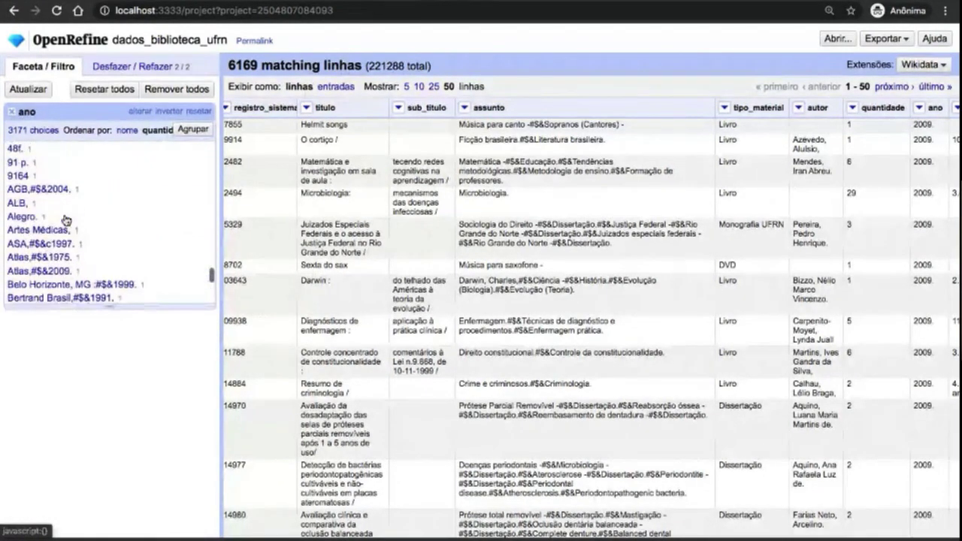
{"action": "scroll", "coordinate": [64, 218], "scroll_direction": "up", "scroll_amount": 3}
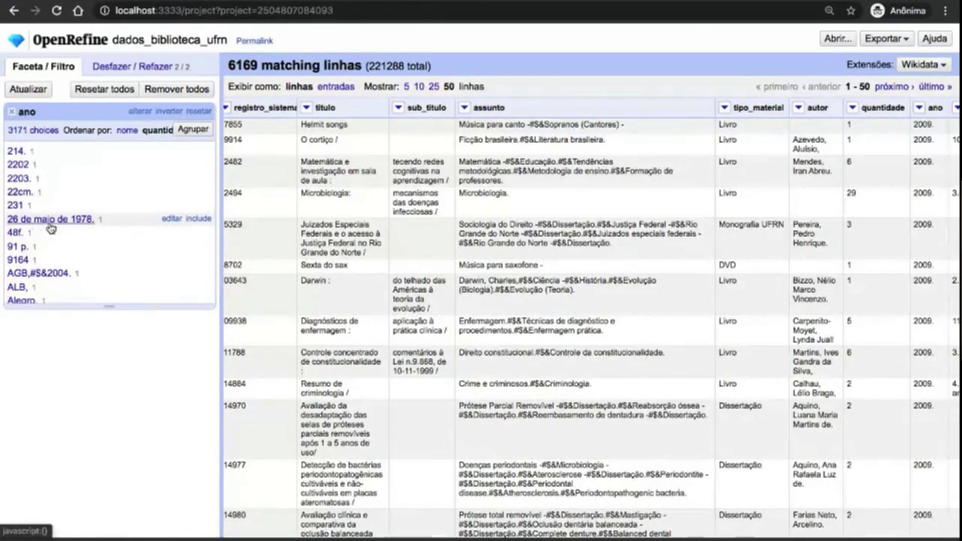
{"action": "left_click", "coordinate": [171, 219]}
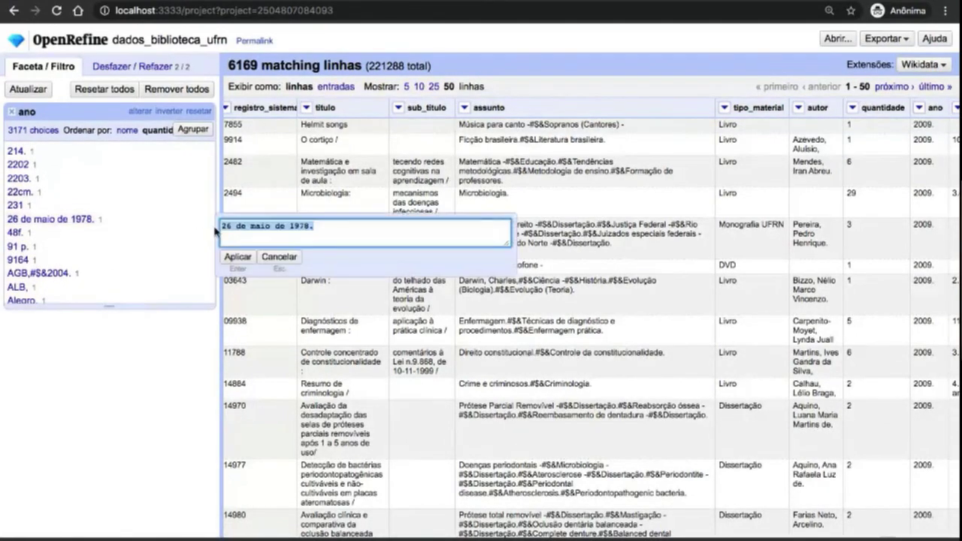
{"action": "left_click", "coordinate": [293, 227]}
{"action": "key", "text": "BackSpace"}
{"action": "key", "text": "BackSpace"}
{"action": "key", "text": "BackSpace"}
{"action": "key", "text": "BackSpace"}
{"action": "key", "text": "BackSpace"}
{"action": "key", "text": "BackSpace"}
{"action": "key", "text": "BackSpace"}
{"action": "key", "text": "BackSpace"}
{"action": "key", "text": "BackSpace"}
{"action": "key", "text": "BackSpace"}
{"action": "key", "text": "BackSpace"}
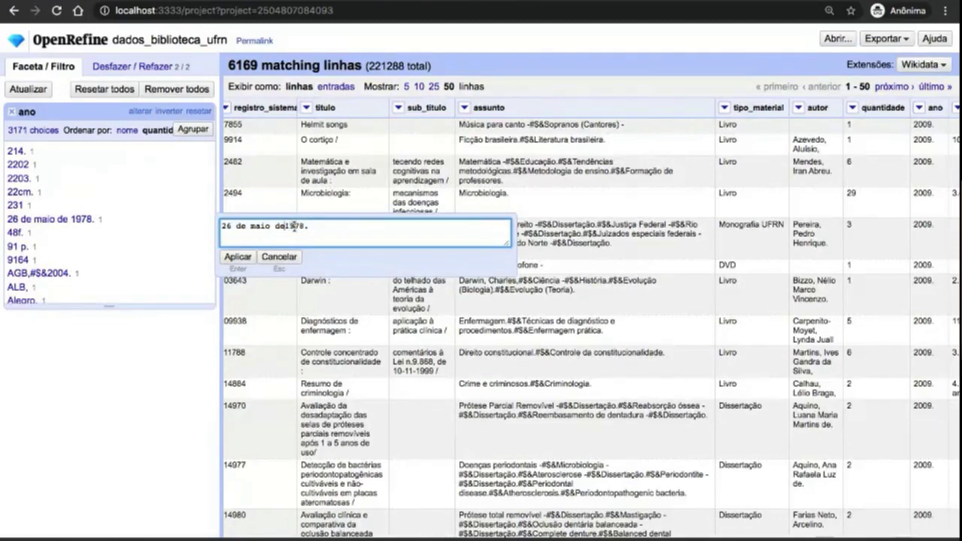
{"action": "key", "text": "BackSpace"}
{"action": "key", "text": "BackSpace"}
{"action": "key", "text": "BackSpace"}
{"action": "left_click", "coordinate": [239, 255]}
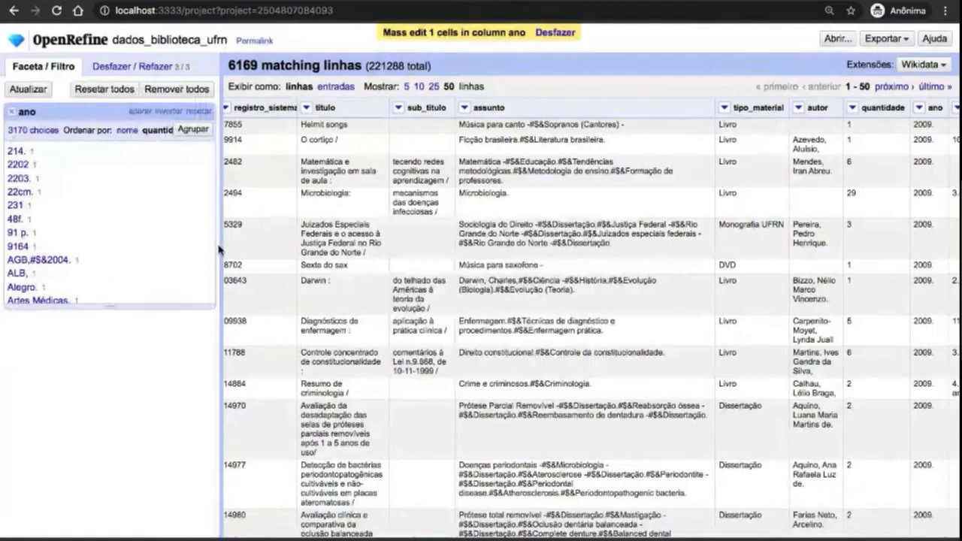
Step: Look back through the remaining irregular years in the ano facet and remove the facet
{"action": "scroll", "coordinate": [117, 191], "scroll_direction": "down", "scroll_amount": 5}
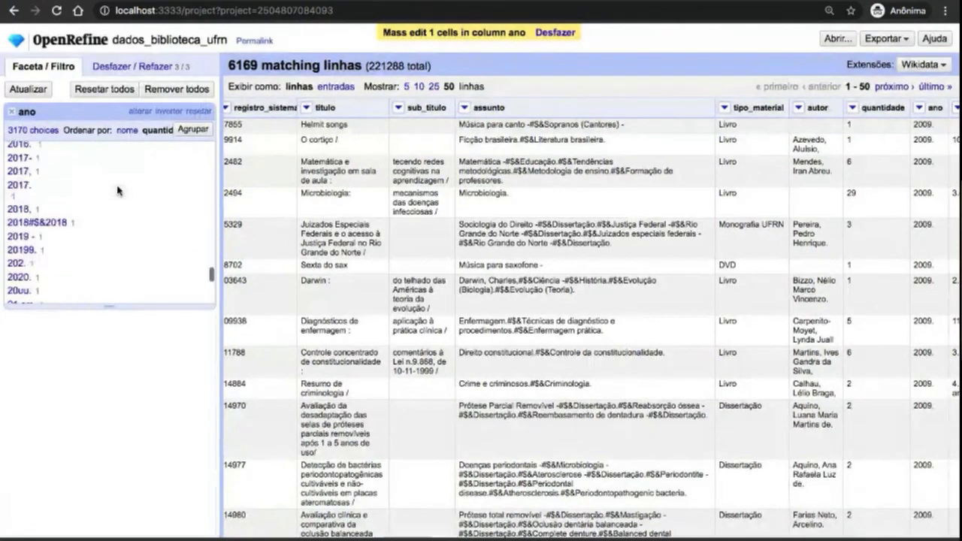
{"action": "scroll", "coordinate": [118, 191], "scroll_direction": "up", "scroll_amount": 15}
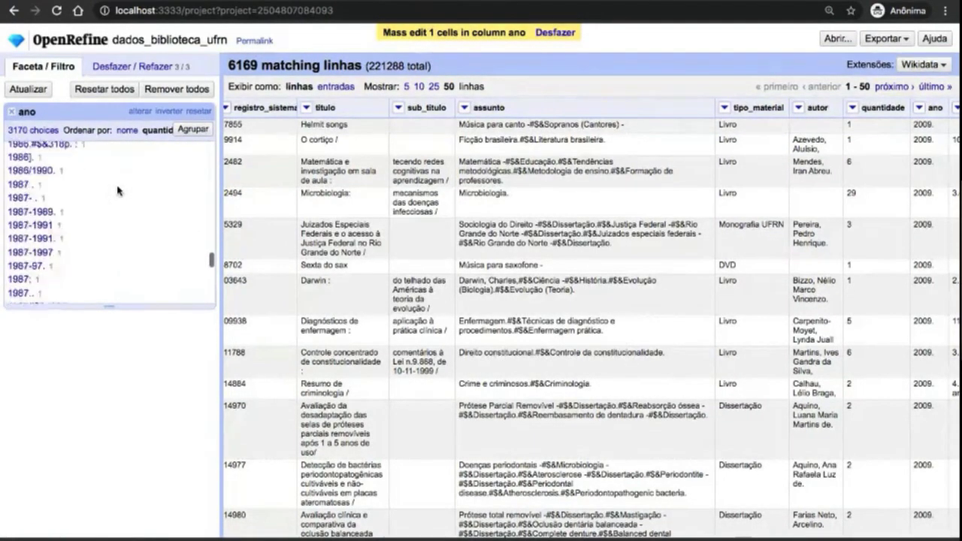
{"action": "scroll", "coordinate": [117, 191], "scroll_direction": "up", "scroll_amount": 5}
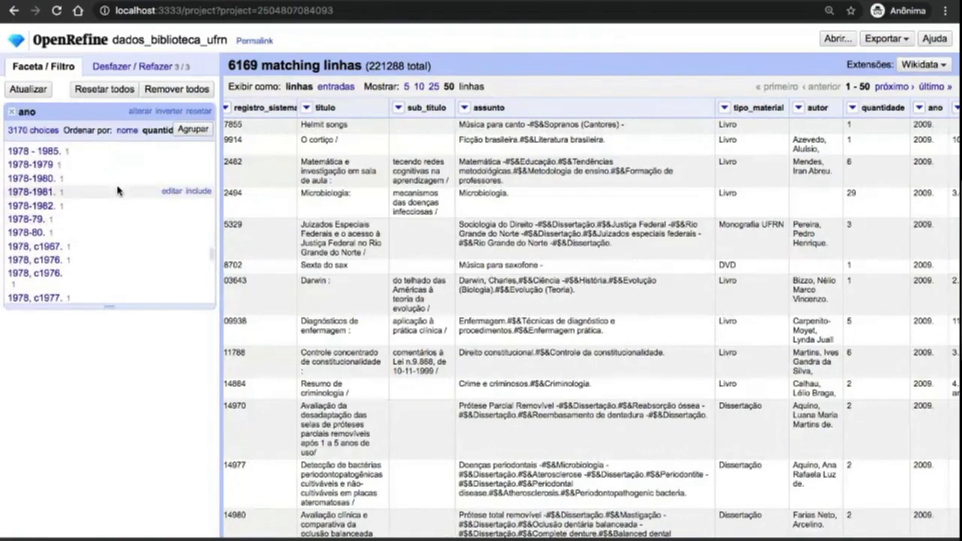
{"action": "scroll", "coordinate": [69, 161], "scroll_direction": "up", "scroll_amount": 10}
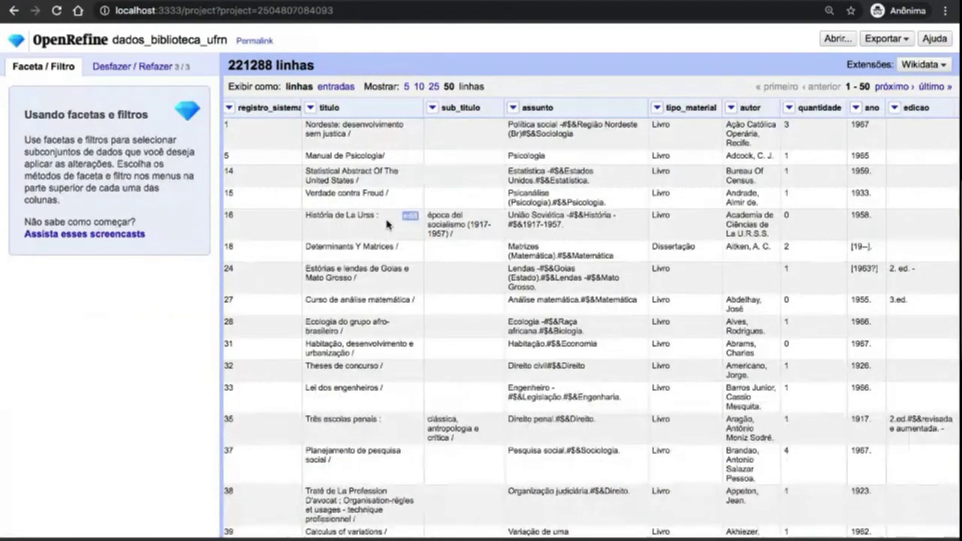
Step: Check the number of distinct values in the autor column with a text facet, and remove the facet
{"action": "left_click", "coordinate": [730, 109]}
{"action": "mouse_move", "coordinate": [793, 124]}
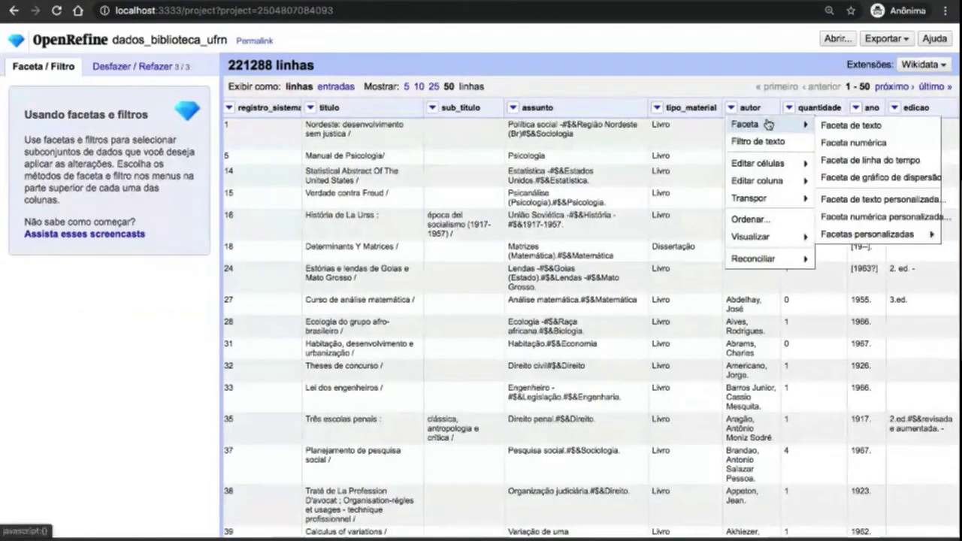
{"action": "left_click", "coordinate": [870, 126]}
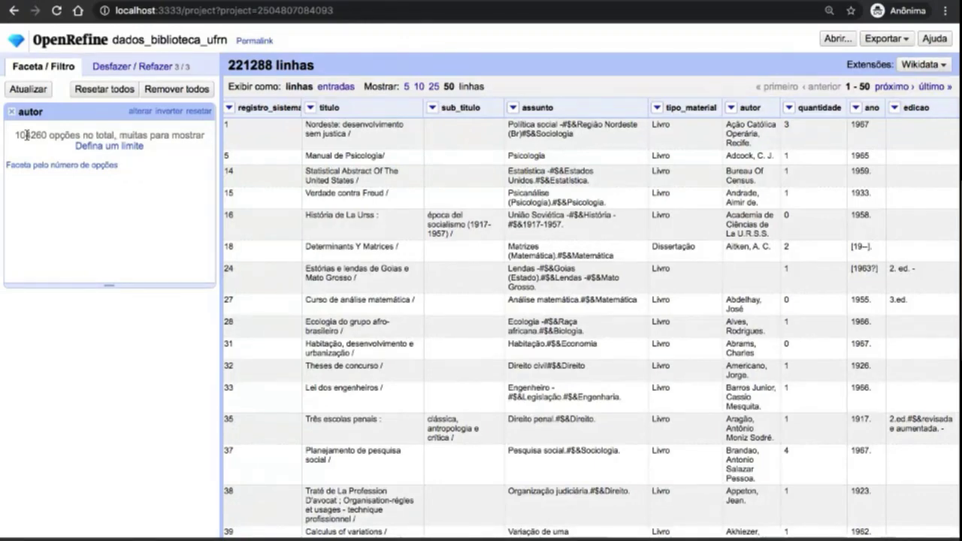
{"action": "left_click", "coordinate": [10, 111]}
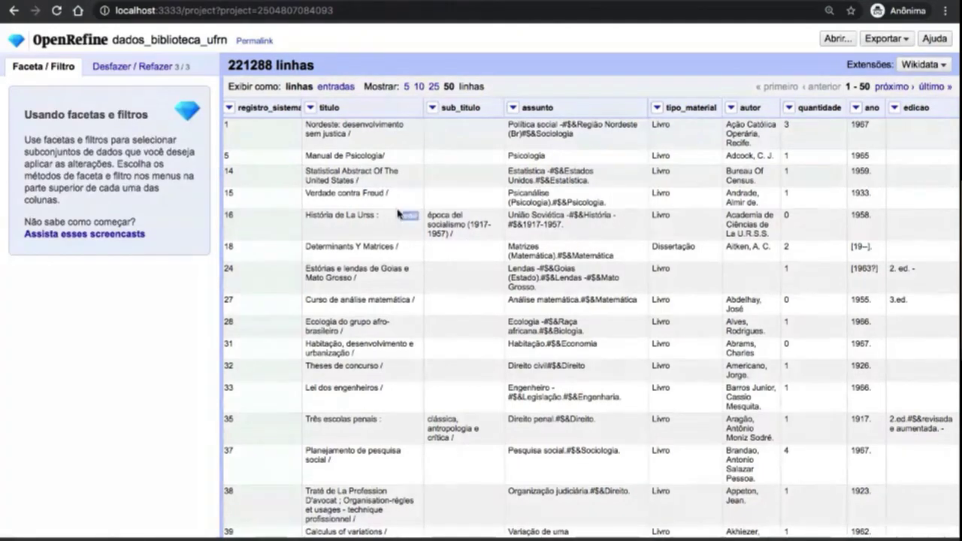
Step: Open the cluster-and-edit function for the autor column's cells and review the variant author spellings grouped by key collision with fingerprint
{"action": "scroll", "coordinate": [398, 215], "scroll_direction": "down", "scroll_amount": 1}
{"action": "scroll", "coordinate": [398, 214], "scroll_direction": "up", "scroll_amount": 1}
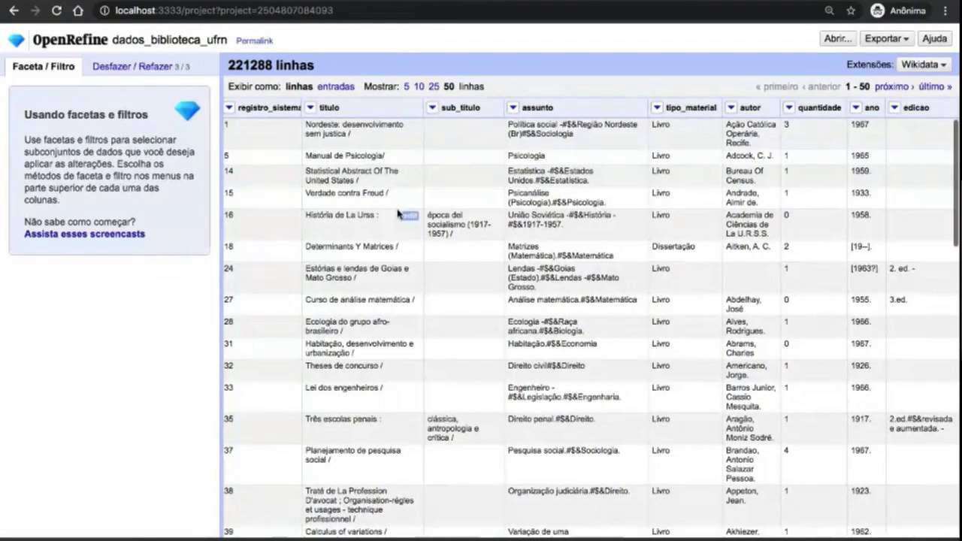
{"action": "left_click", "coordinate": [730, 108]}
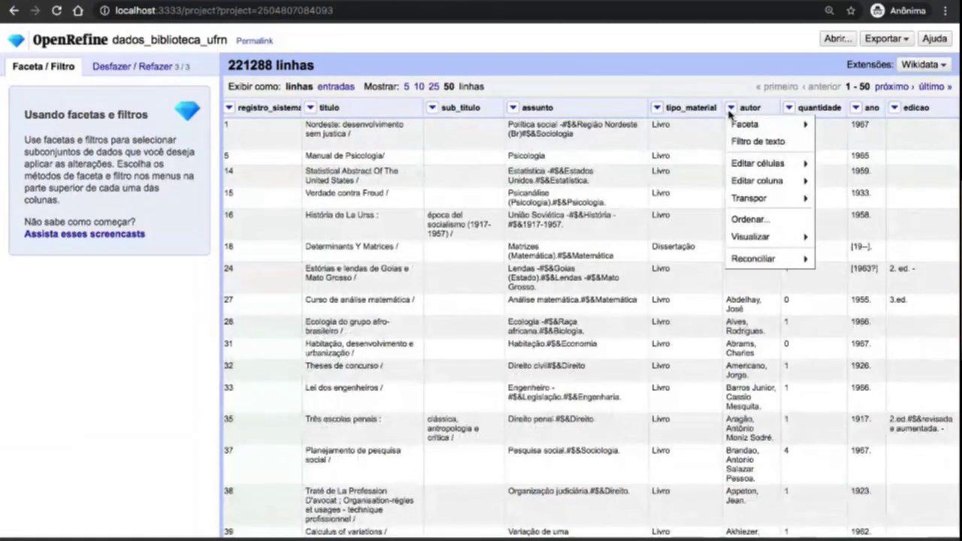
{"action": "mouse_move", "coordinate": [744, 180]}
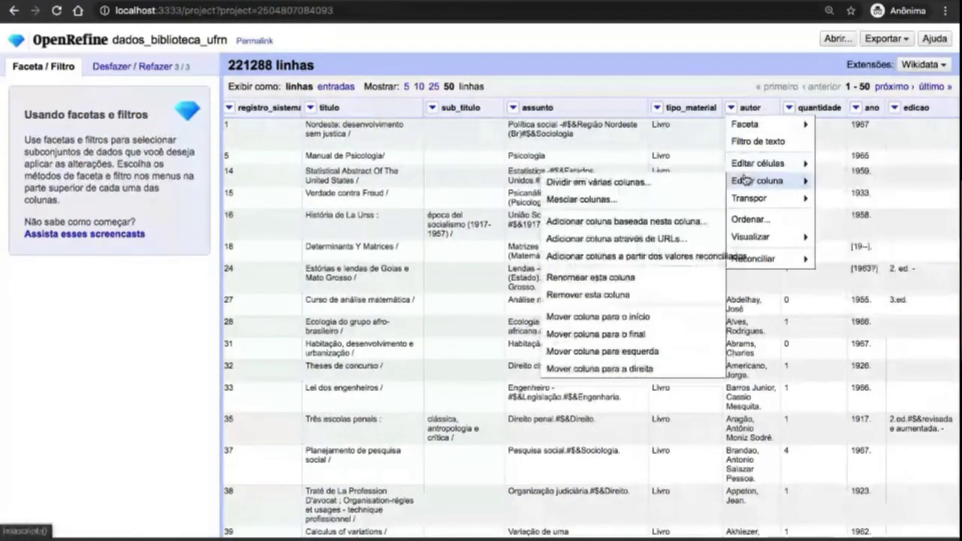
{"action": "mouse_move", "coordinate": [771, 161]}
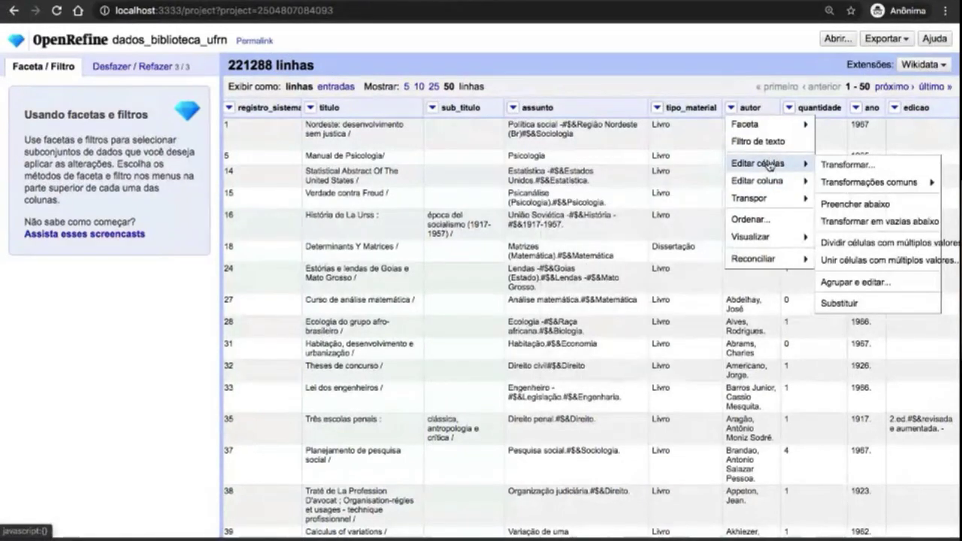
{"action": "left_click", "coordinate": [858, 284]}
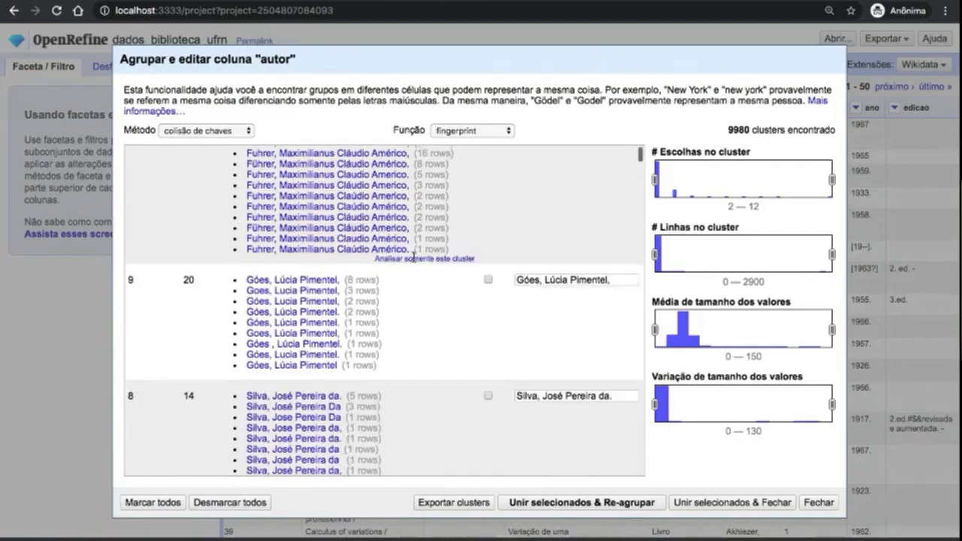
{"action": "scroll", "coordinate": [414, 262], "scroll_direction": "down", "scroll_amount": 2}
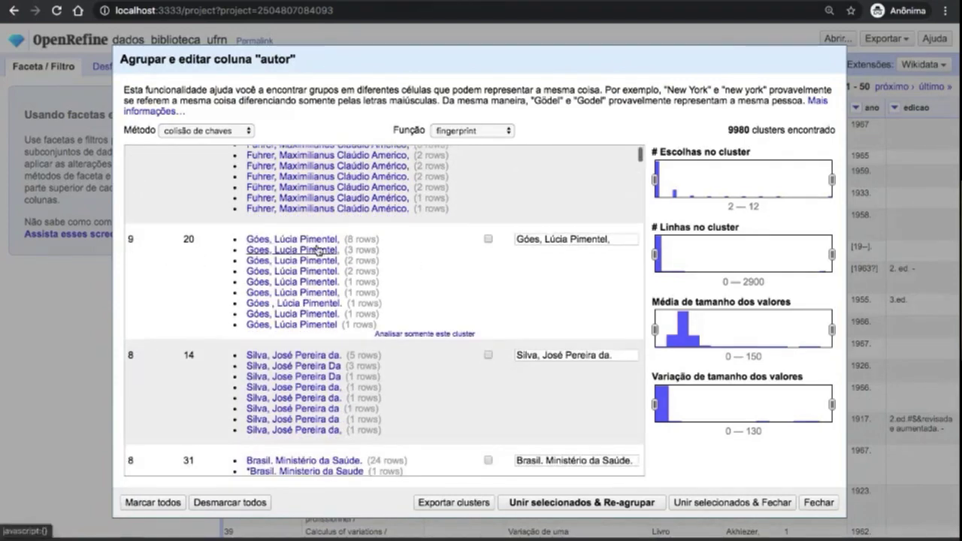
{"action": "scroll", "coordinate": [220, 298], "scroll_direction": "down", "scroll_amount": 1}
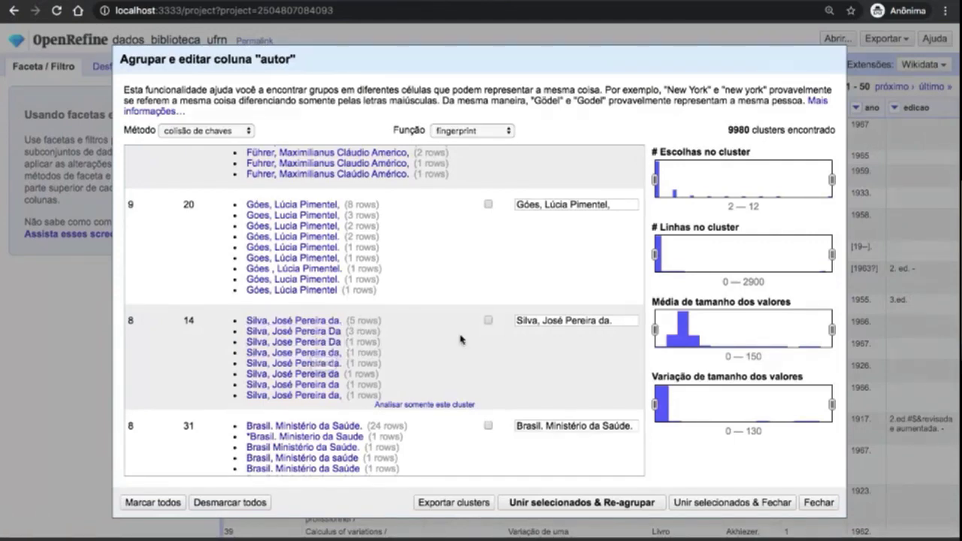
{"action": "scroll", "coordinate": [461, 339], "scroll_direction": "up", "scroll_amount": 3}
Step: Mark the first autor cluster for merging, inspect its full new cell value, and unmark the cluster
{"action": "left_click", "coordinate": [487, 185]}
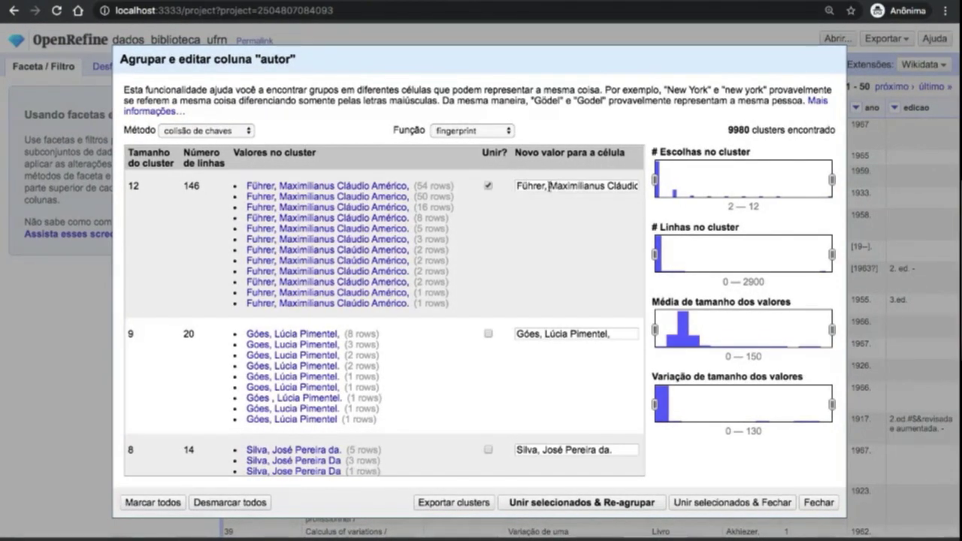
{"action": "left_click", "coordinate": [522, 186]}
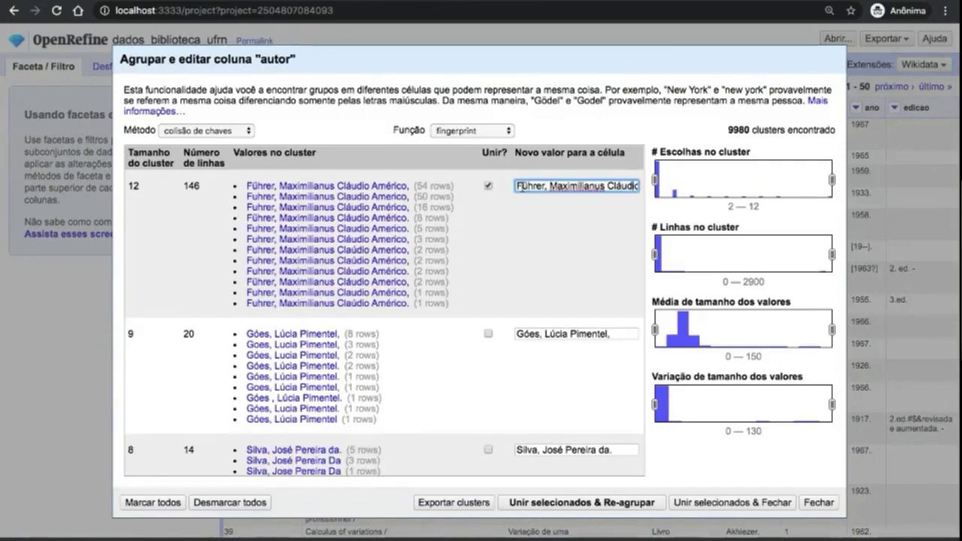
{"action": "key", "text": "Right"}
{"action": "key", "text": "Right"}
{"action": "key", "text": "Right"}
{"action": "key", "text": "Right"}
{"action": "key", "text": "Right"}
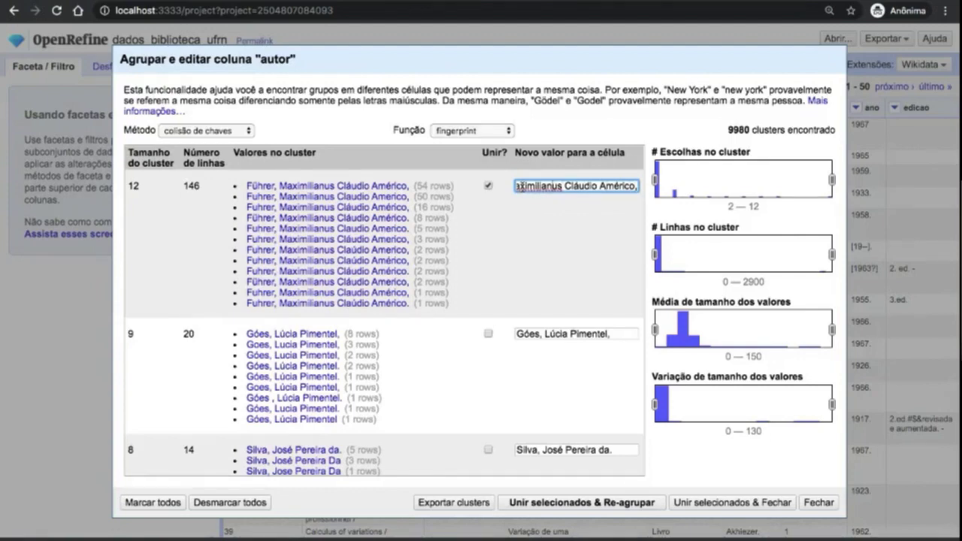
{"action": "key", "text": "Home"}
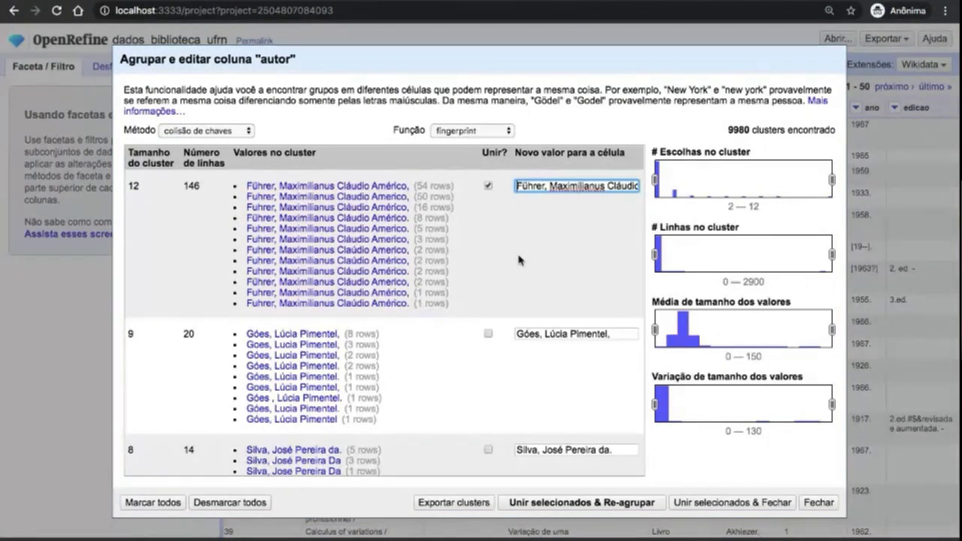
{"action": "left_click", "coordinate": [487, 187]}
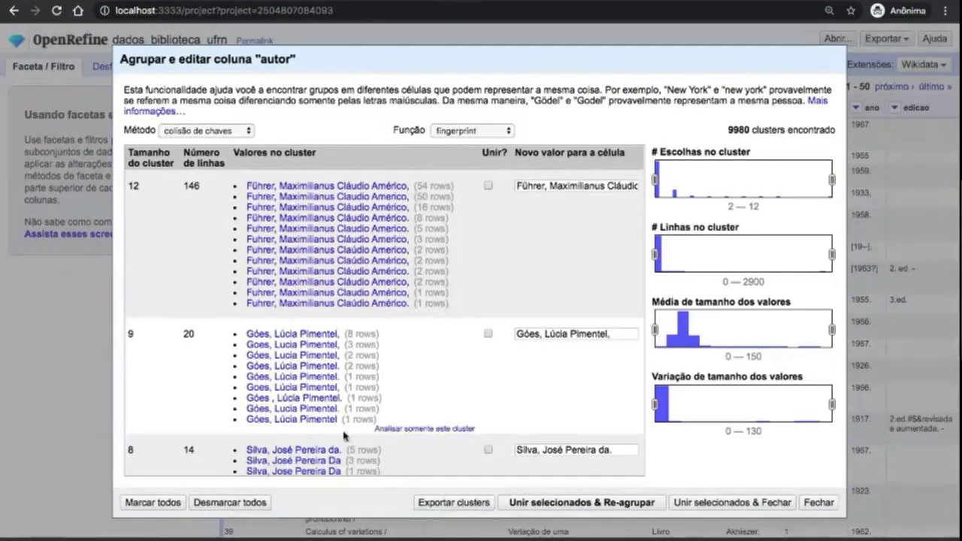
Step: Select all autor clusters, merge them into their suggested values and close the clustering dialog
{"action": "left_click", "coordinate": [154, 503]}
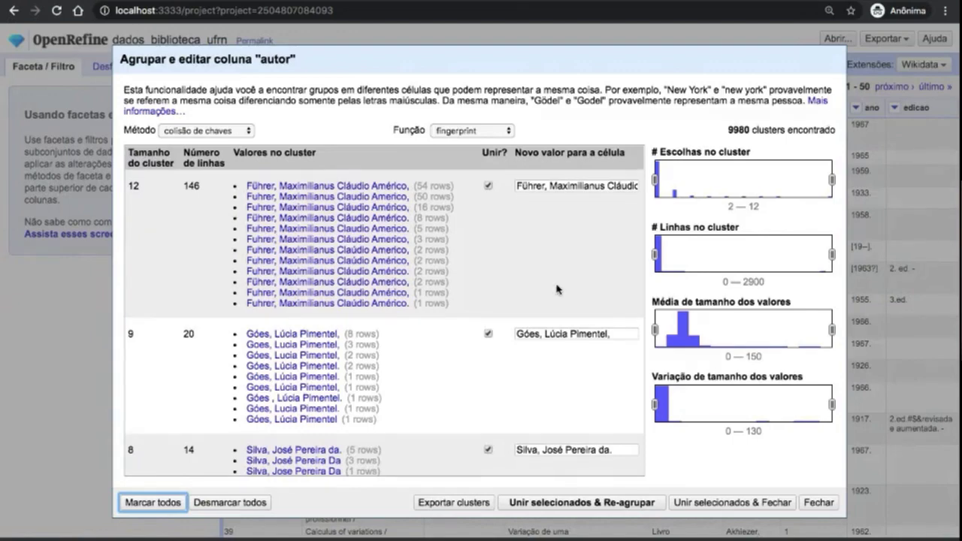
{"action": "left_click", "coordinate": [727, 508]}
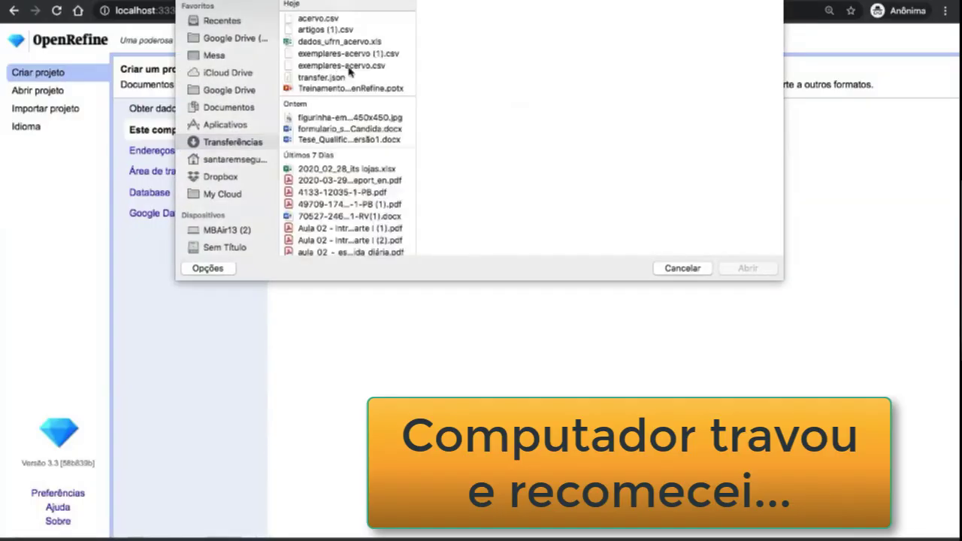
Step: Load exemplares-acervo.csv into a new project and look over the columns of its table
{"action": "left_click", "coordinate": [744, 269]}
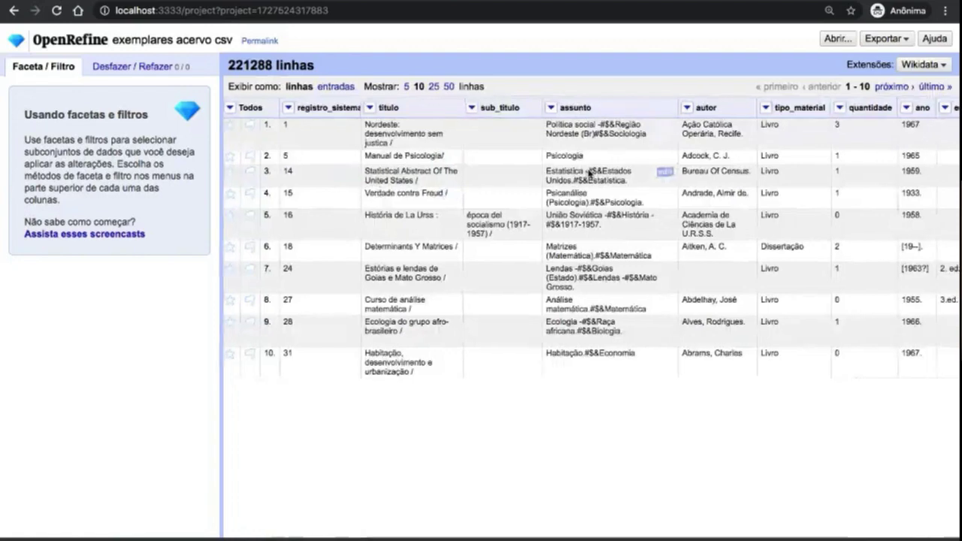
{"action": "scroll", "coordinate": [590, 171], "scroll_direction": "right", "scroll_amount": 3}
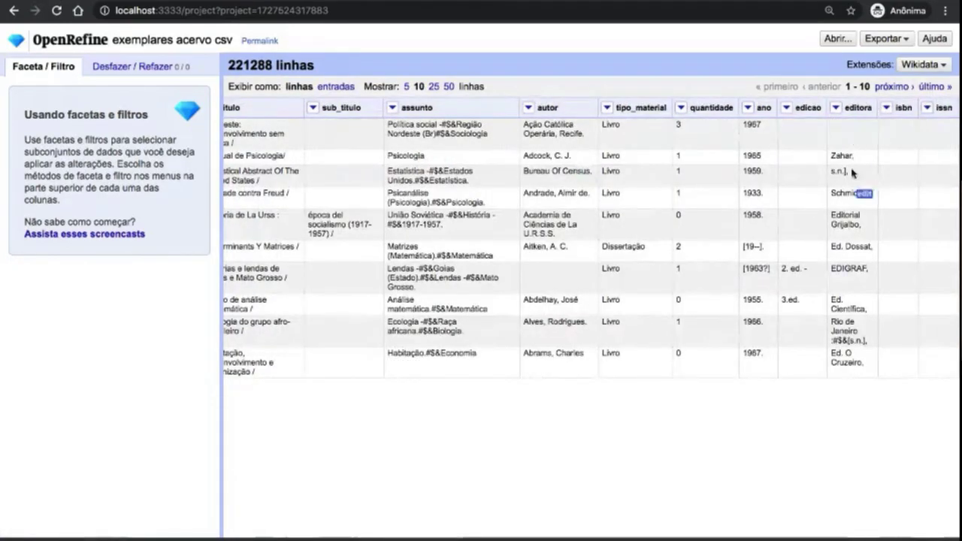
{"action": "scroll", "coordinate": [635, 196], "scroll_direction": "left", "scroll_amount": 3}
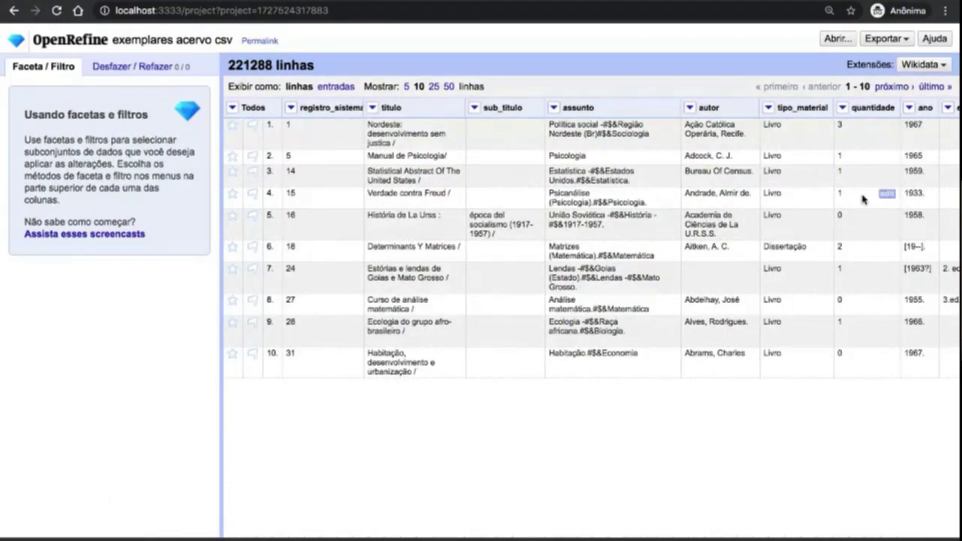
Step: Review the distinct quantidade values in a text facet ordered by count, and remove the facet
{"action": "left_click", "coordinate": [844, 109]}
{"action": "mouse_move", "coordinate": [856, 124]}
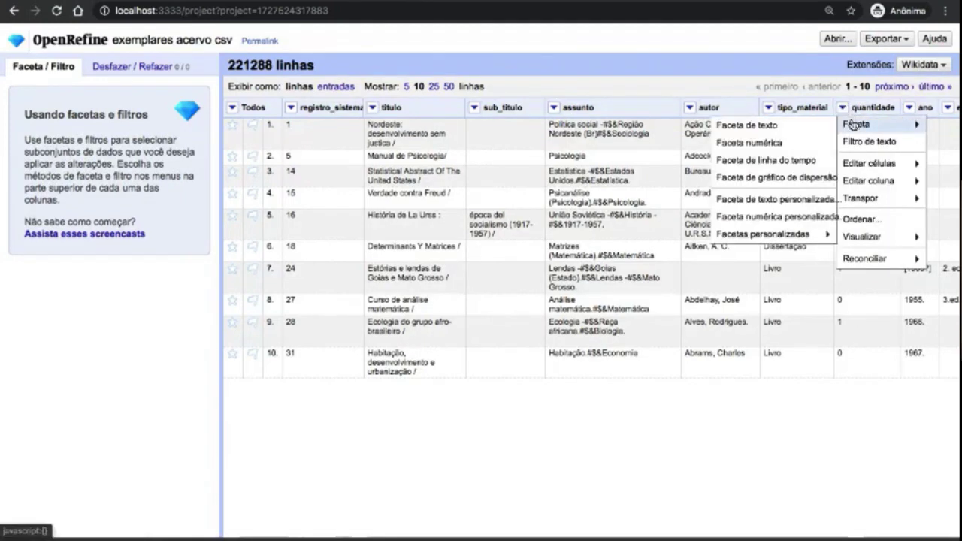
{"action": "left_click", "coordinate": [801, 126]}
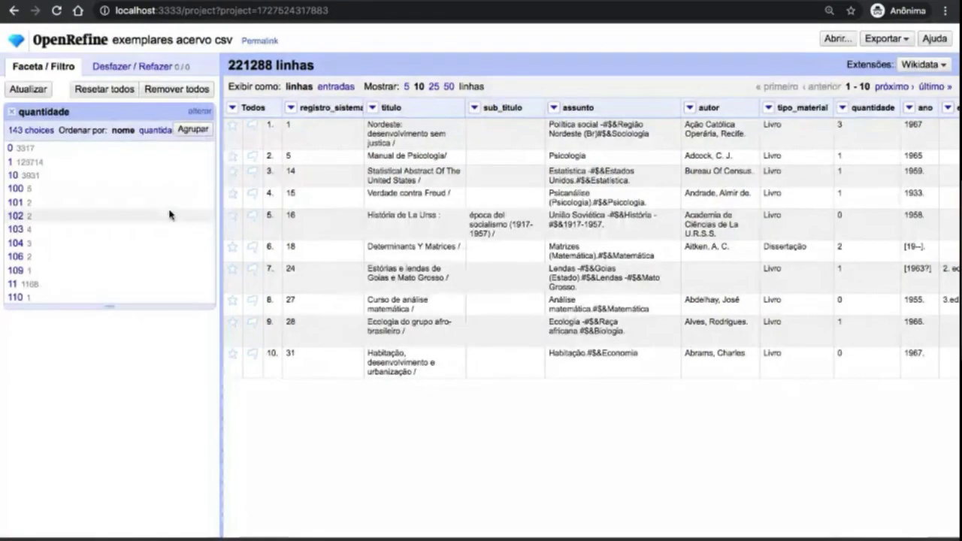
{"action": "left_click", "coordinate": [155, 131]}
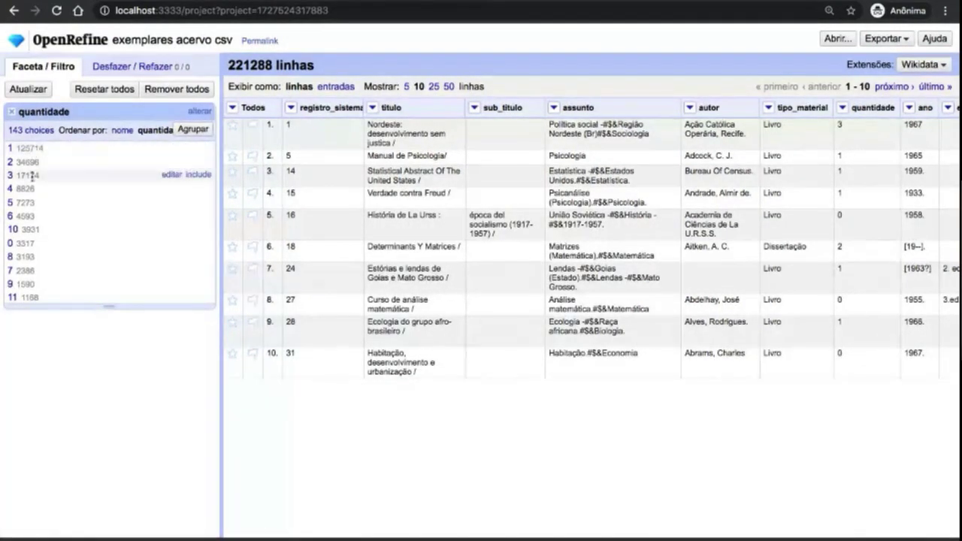
{"action": "scroll", "coordinate": [29, 234], "scroll_direction": "down", "scroll_amount": 3}
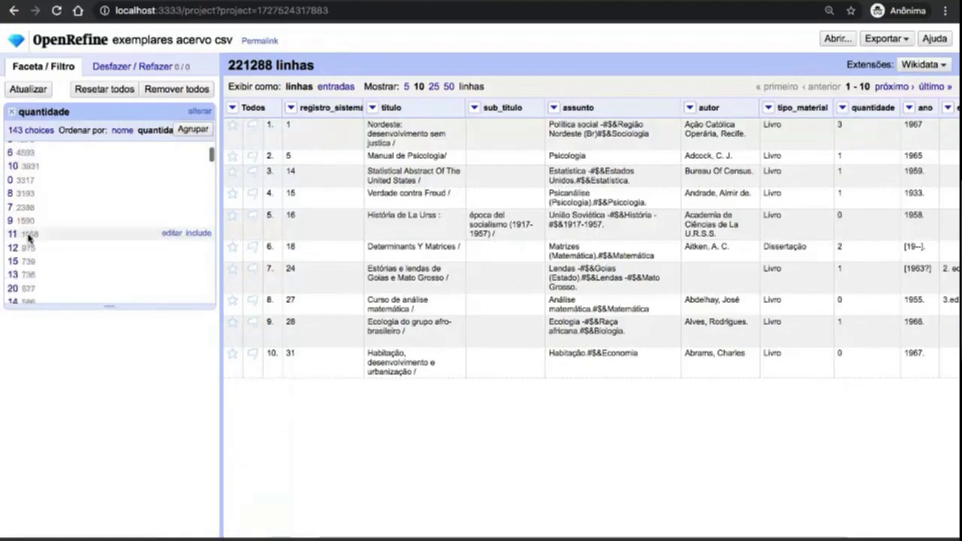
{"action": "scroll", "coordinate": [28, 237], "scroll_direction": "down", "scroll_amount": 10}
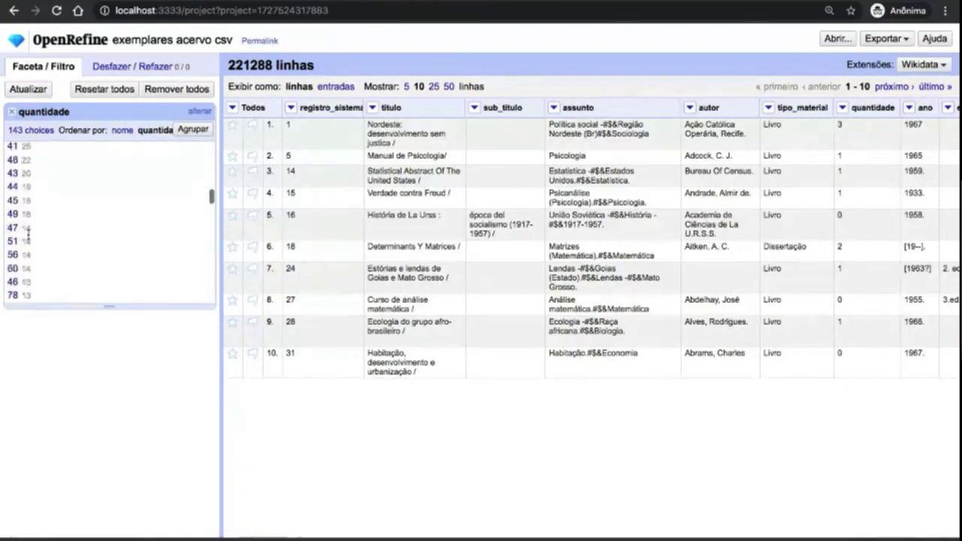
{"action": "scroll", "coordinate": [27, 235], "scroll_direction": "up", "scroll_amount": 13}
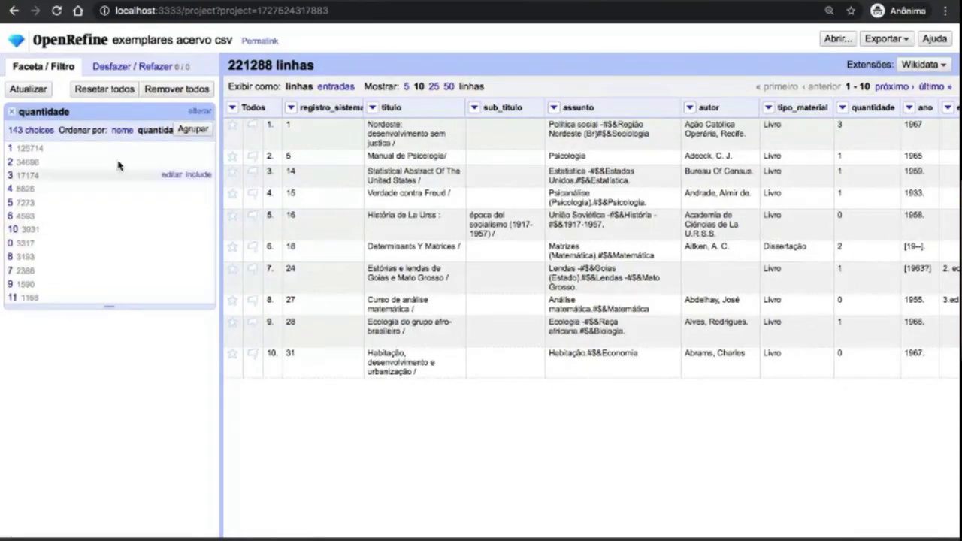
{"action": "left_click", "coordinate": [12, 113]}
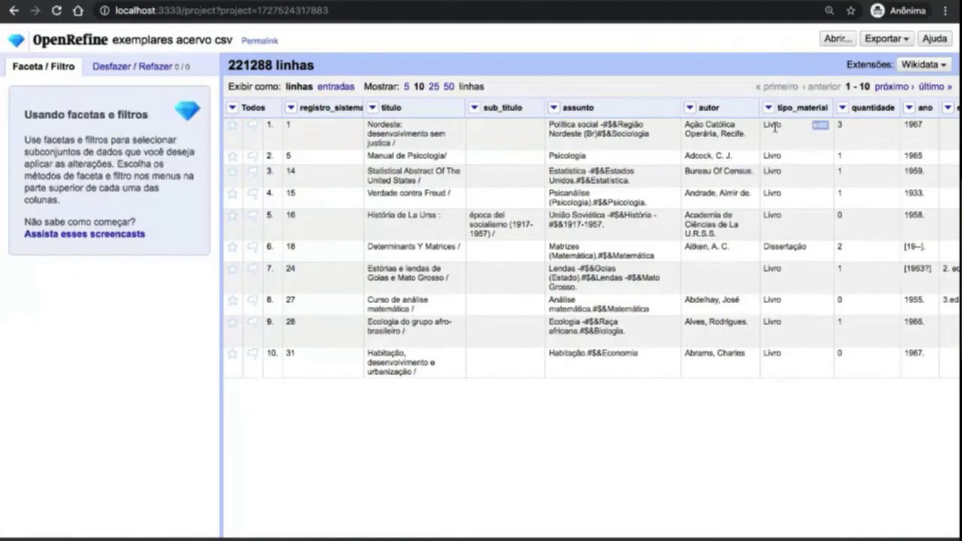
Step: Convert all cells of the quantidade column to numbers with the common transformation
{"action": "left_click", "coordinate": [842, 109]}
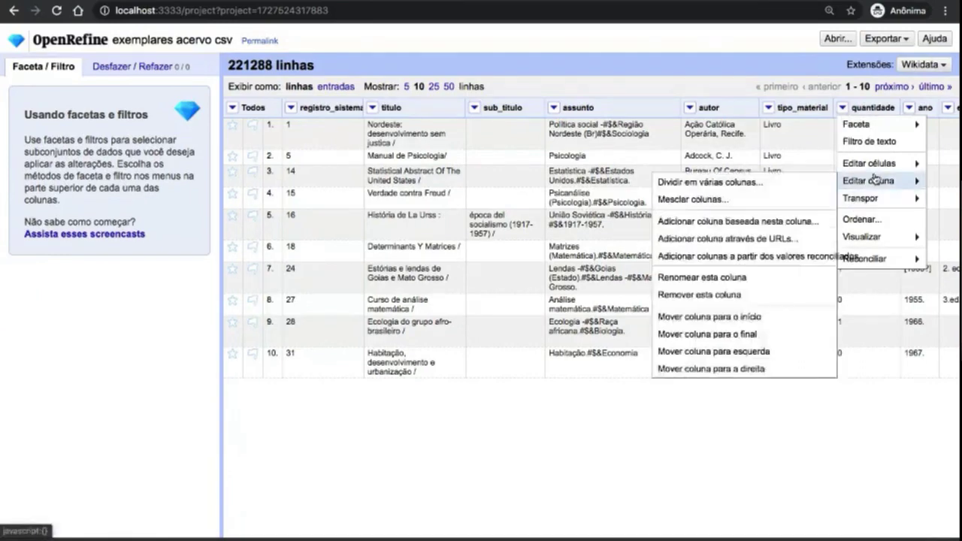
{"action": "mouse_move", "coordinate": [887, 166]}
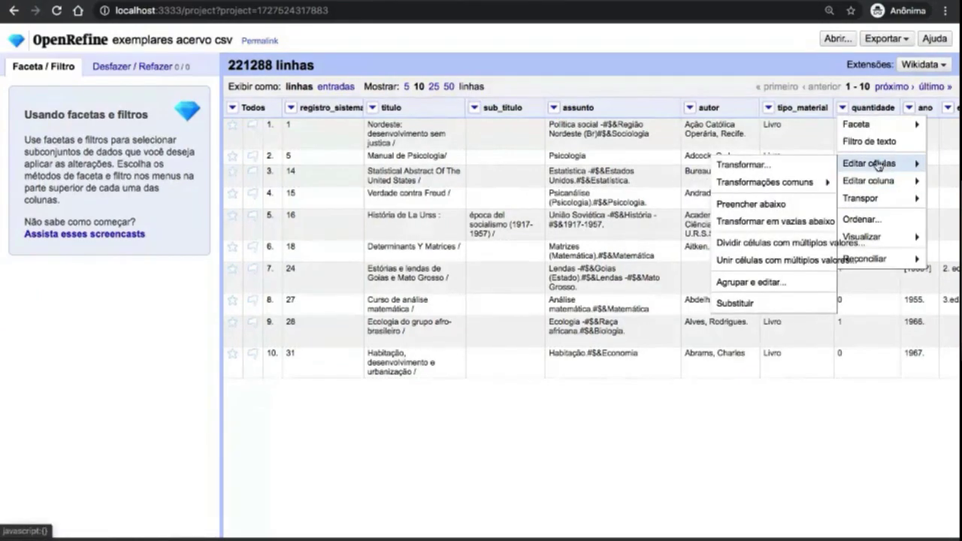
{"action": "mouse_move", "coordinate": [789, 184]}
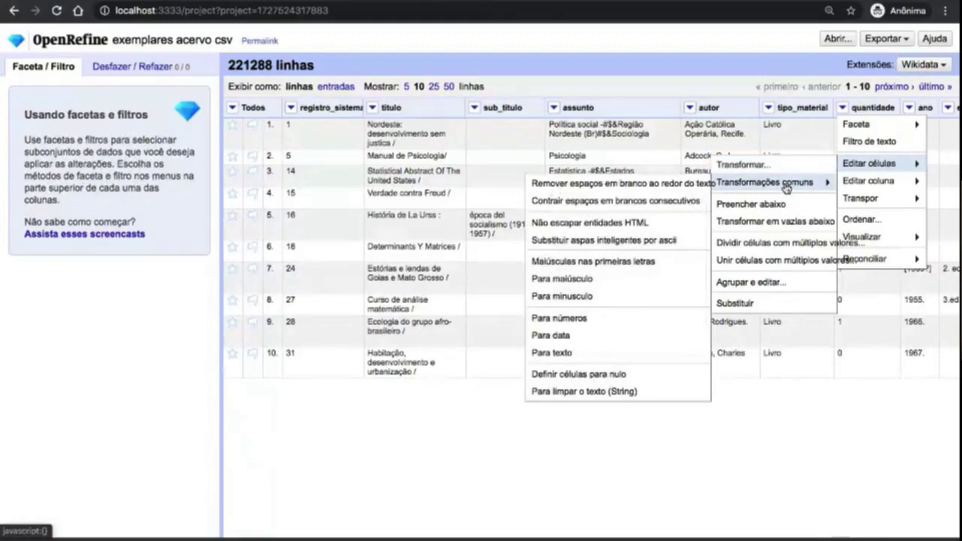
{"action": "left_click", "coordinate": [582, 319]}
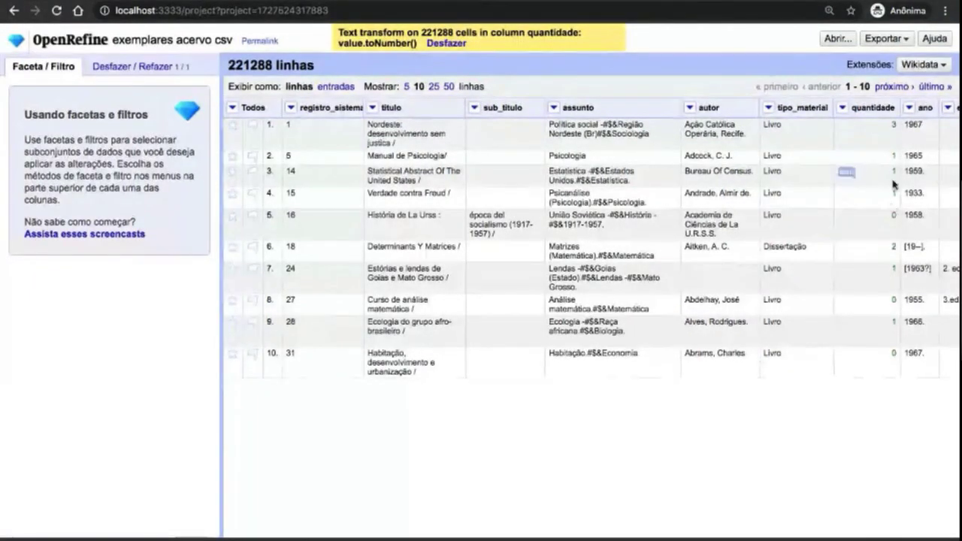
Step: Add a numeric facet on quantidade and examine the rows in the 500–850 range, widening it to 300–850
{"action": "left_click", "coordinate": [842, 107]}
{"action": "mouse_move", "coordinate": [856, 129]}
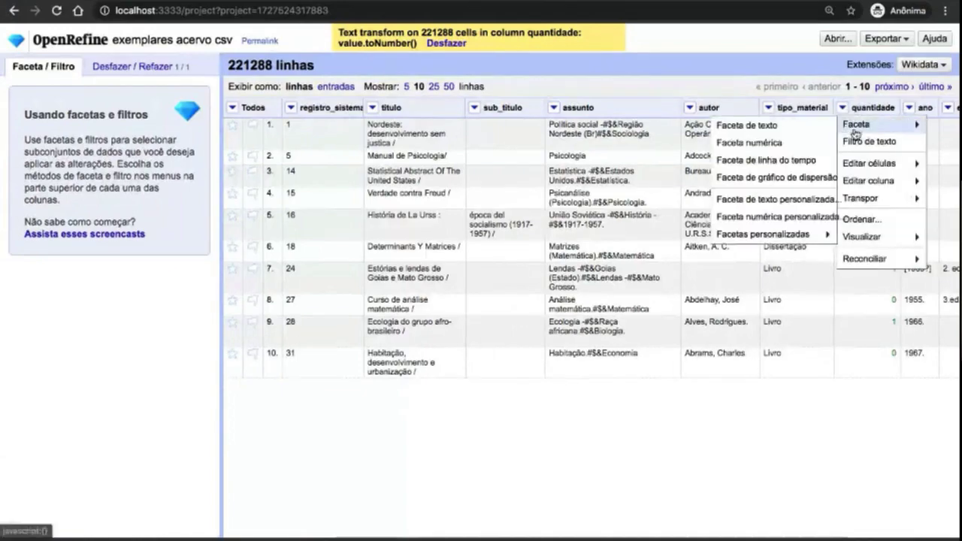
{"action": "left_click", "coordinate": [752, 143]}
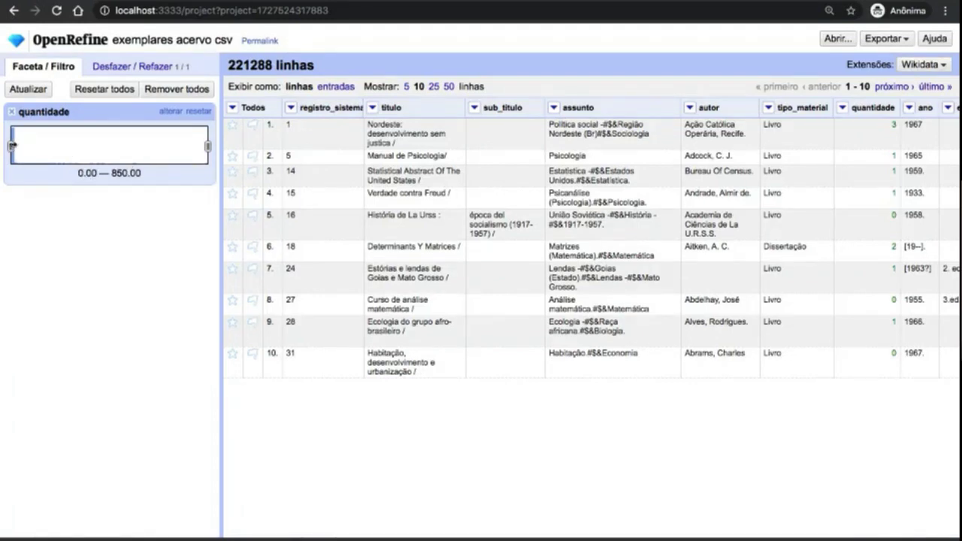
{"action": "left_click_drag", "start_coordinate": [12, 146], "coordinate": [127, 152]}
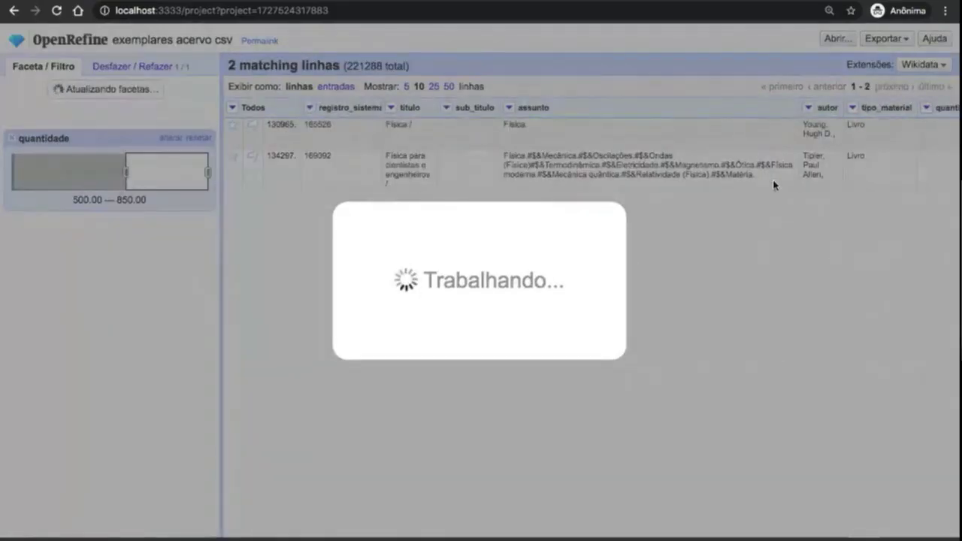
{"action": "scroll", "coordinate": [765, 185], "scroll_direction": "right", "scroll_amount": 6}
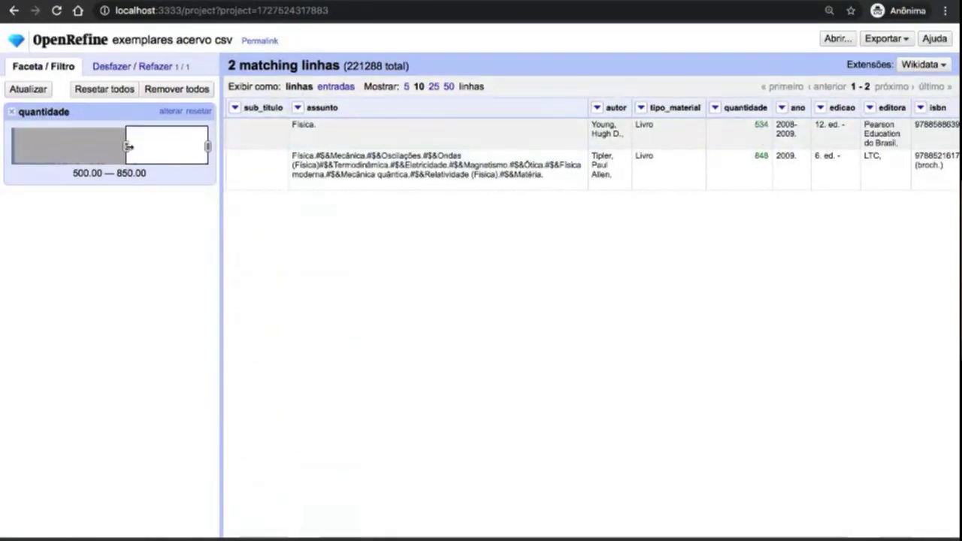
{"action": "left_click_drag", "start_coordinate": [127, 146], "coordinate": [82, 149]}
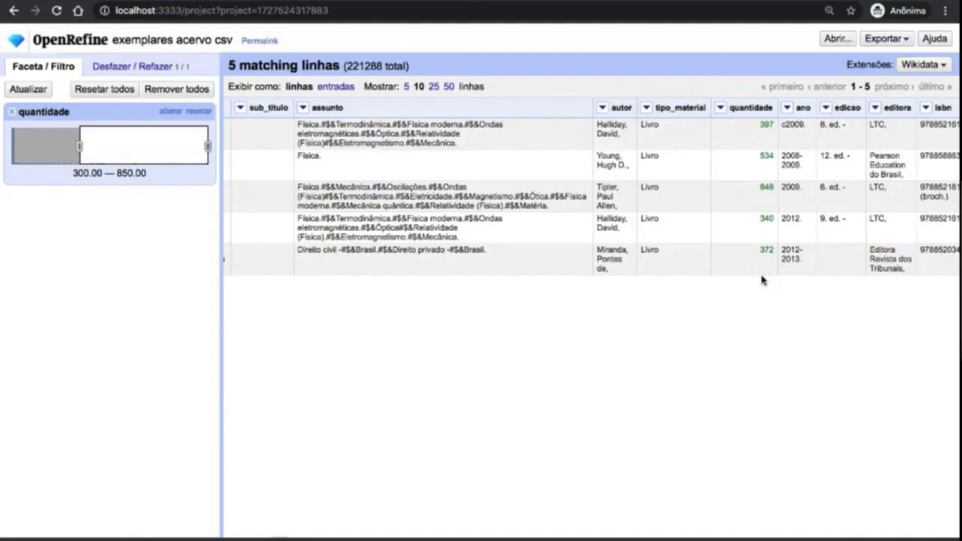
Step: Sort the filtered rows by quantidade as numbers, largest first
{"action": "left_click", "coordinate": [721, 107]}
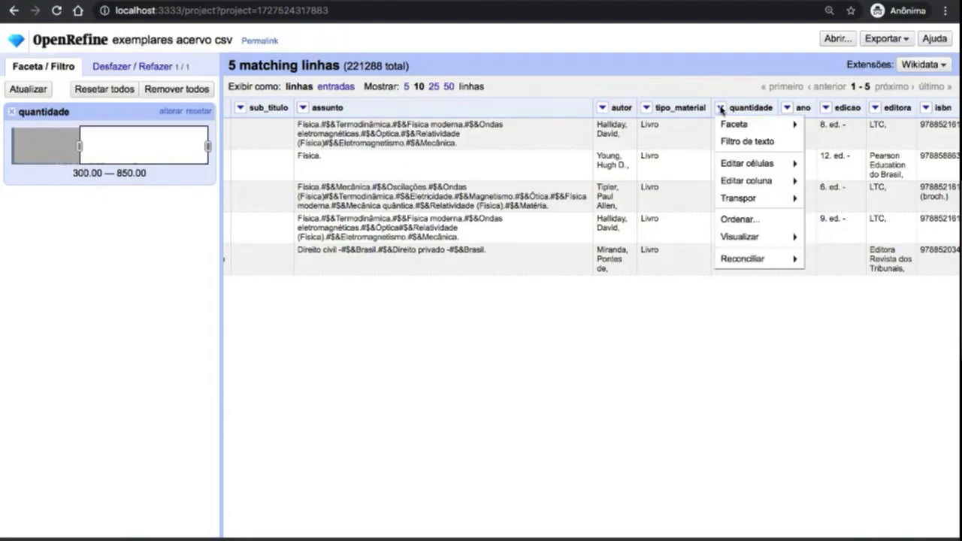
{"action": "left_click", "coordinate": [741, 223]}
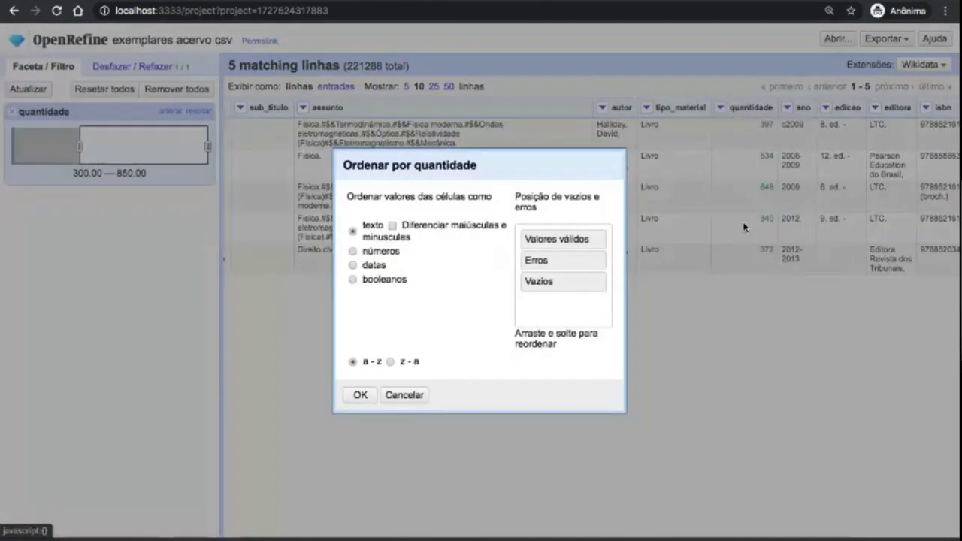
{"action": "left_click", "coordinate": [353, 253]}
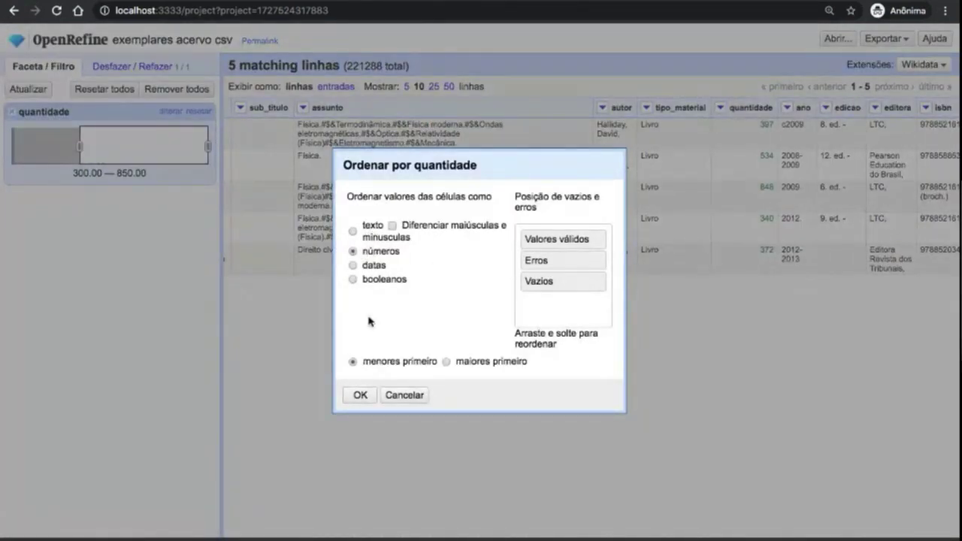
{"action": "left_click", "coordinate": [461, 366]}
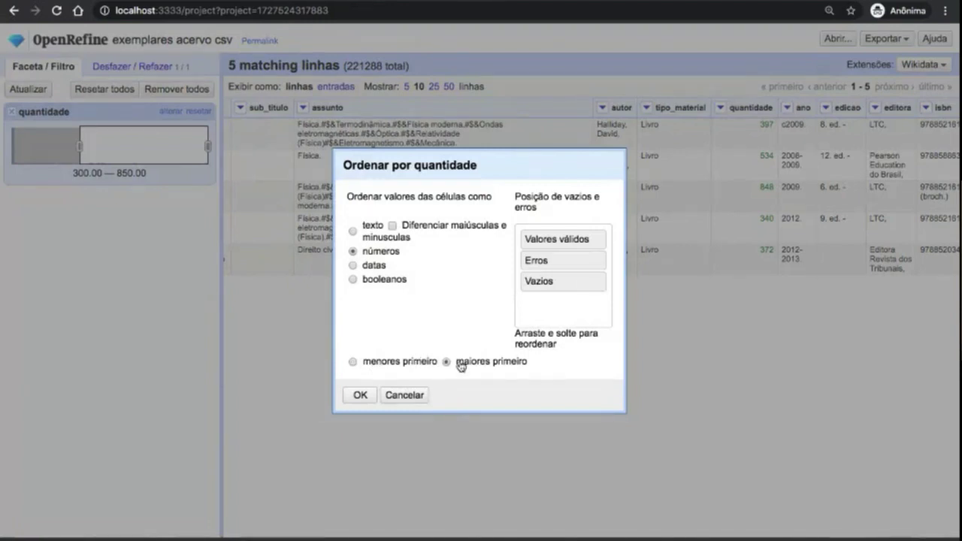
{"action": "left_click", "coordinate": [360, 394]}
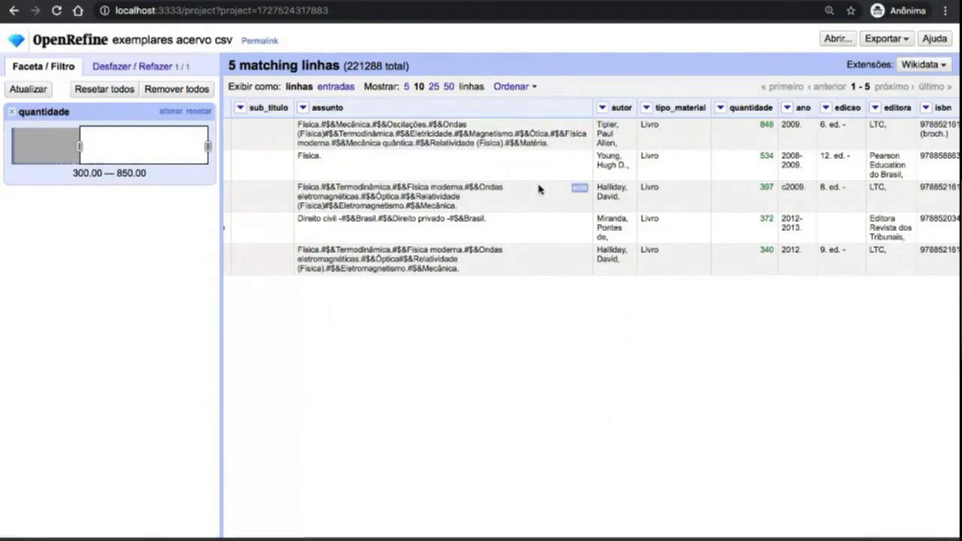
Step: Reverse the quantidade sort to smallest first, and remove the sorting
{"action": "left_click", "coordinate": [529, 87]}
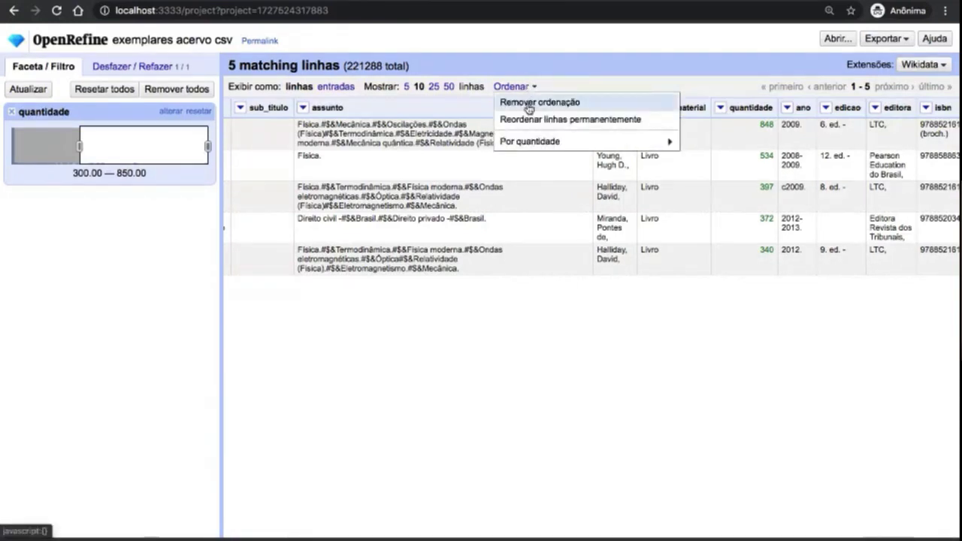
{"action": "mouse_move", "coordinate": [621, 144]}
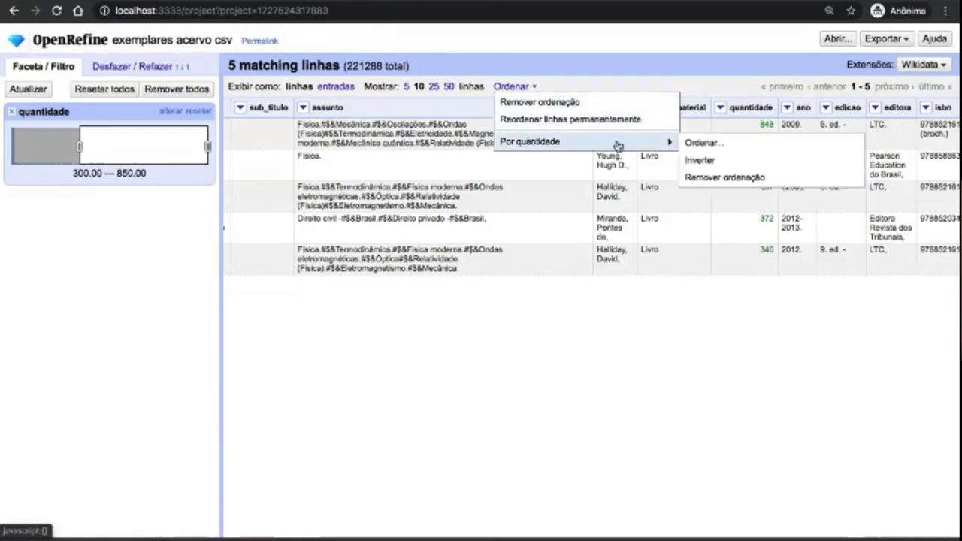
{"action": "left_click", "coordinate": [702, 161]}
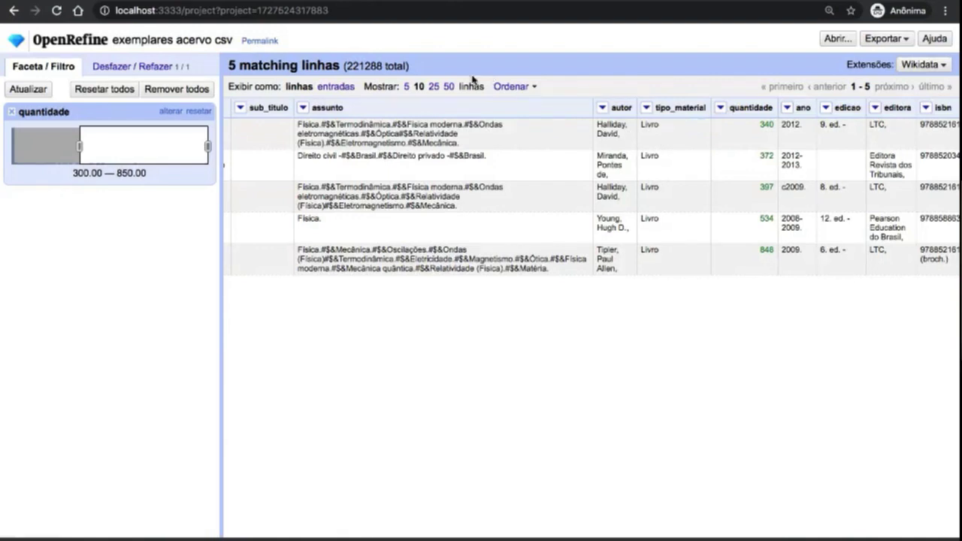
{"action": "left_click", "coordinate": [518, 87]}
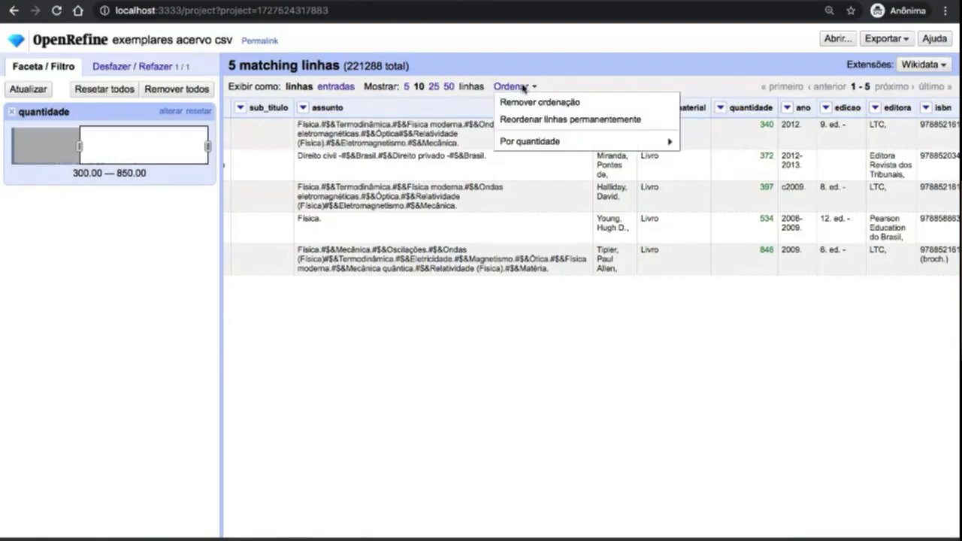
{"action": "left_click", "coordinate": [524, 103]}
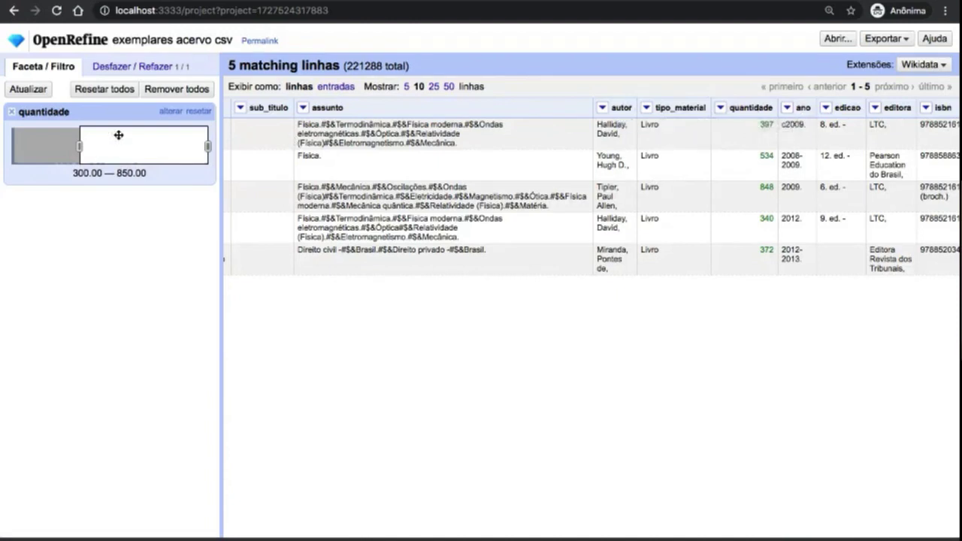
Step: Remove all facets and show 50 rows per page of the full table
{"action": "left_click", "coordinate": [180, 91]}
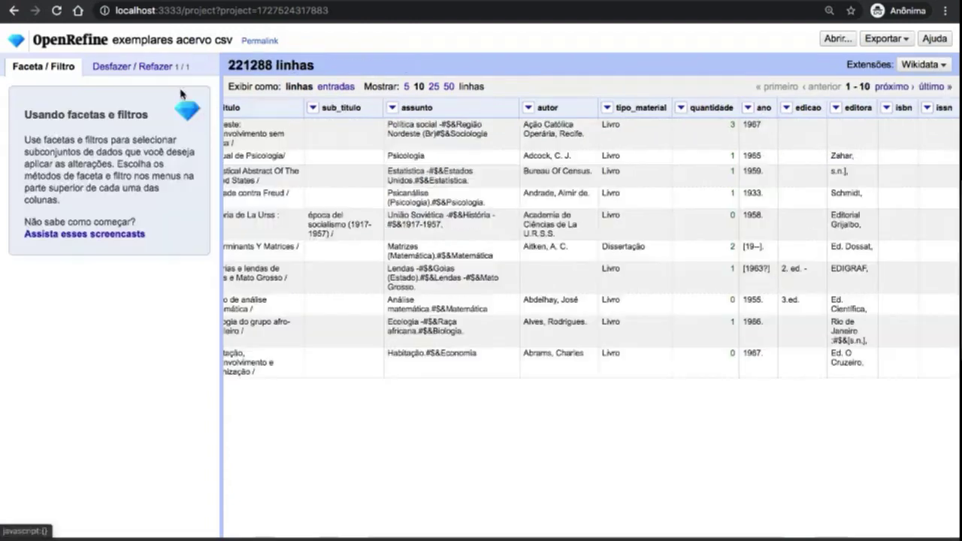
{"action": "scroll", "coordinate": [664, 251], "scroll_direction": "left", "scroll_amount": 2}
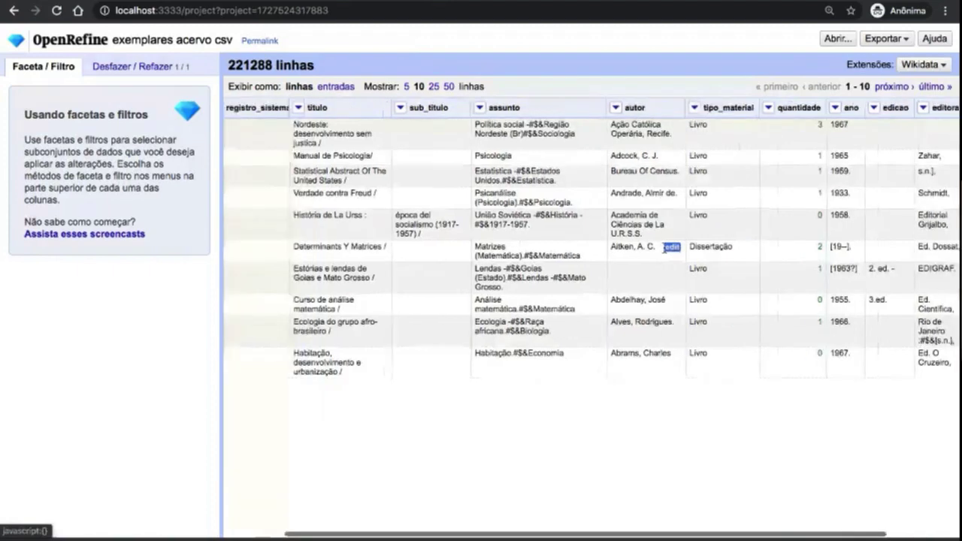
{"action": "scroll", "coordinate": [663, 250], "scroll_direction": "left", "scroll_amount": 2}
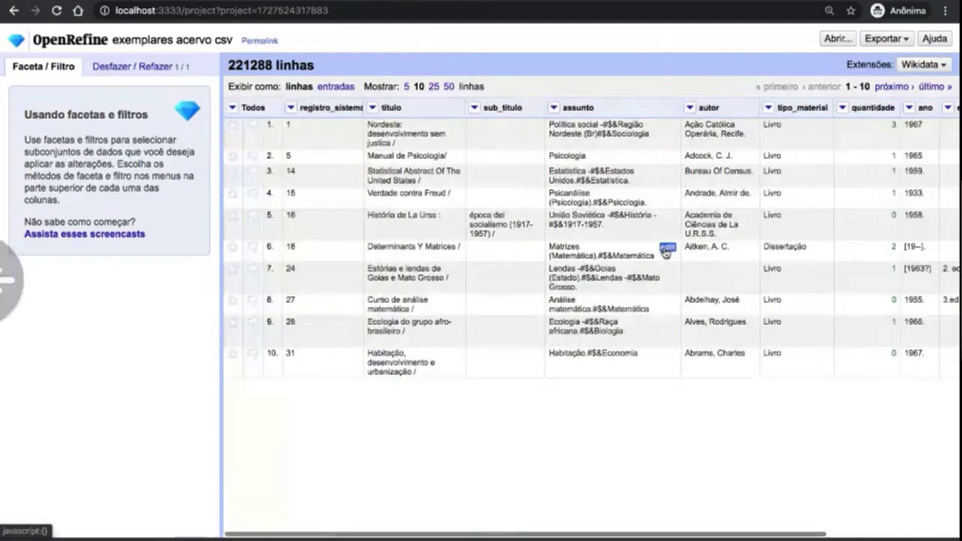
{"action": "left_click", "coordinate": [449, 89]}
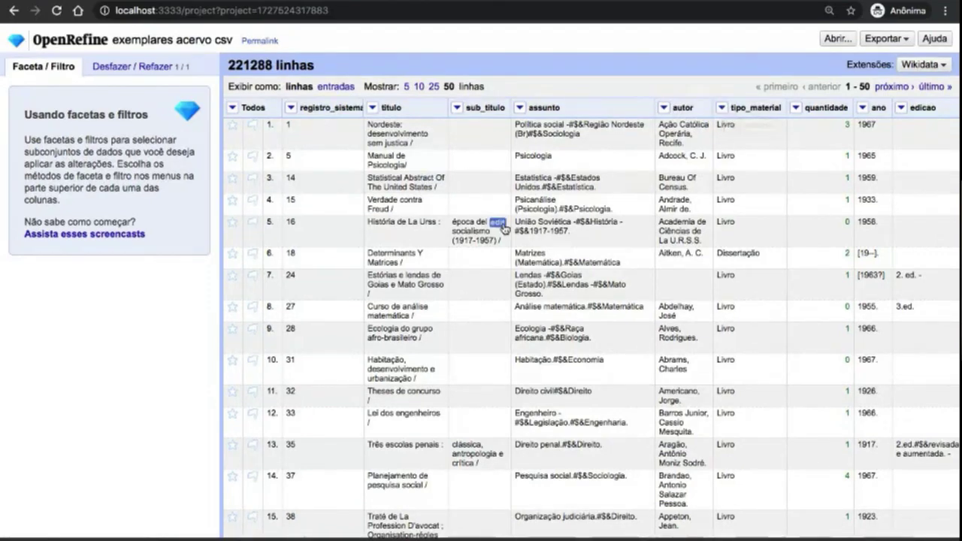
Step: Facet sub_titulo by blank values (null or empty string) and examine the rows marked true
{"action": "left_click", "coordinate": [457, 110]}
{"action": "mouse_move", "coordinate": [459, 125]}
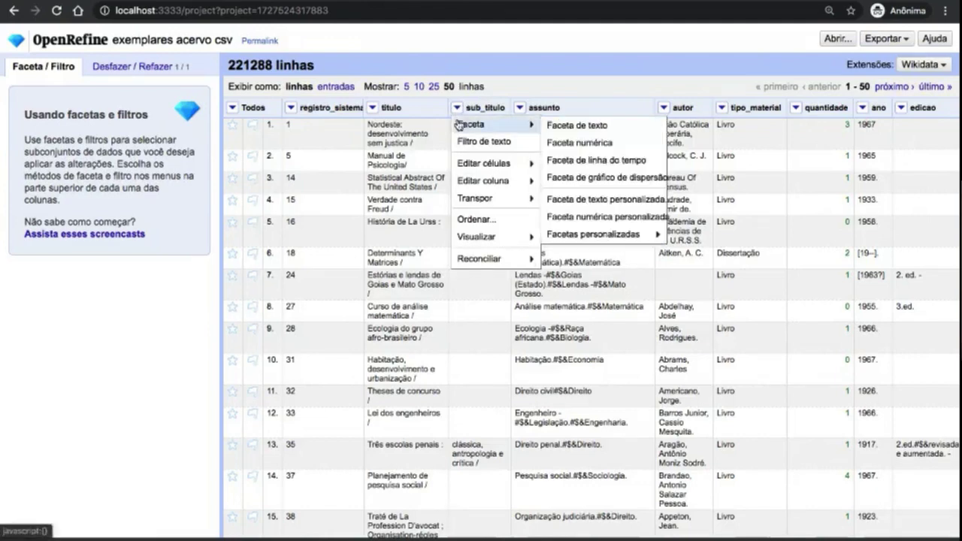
{"action": "mouse_move", "coordinate": [608, 237]}
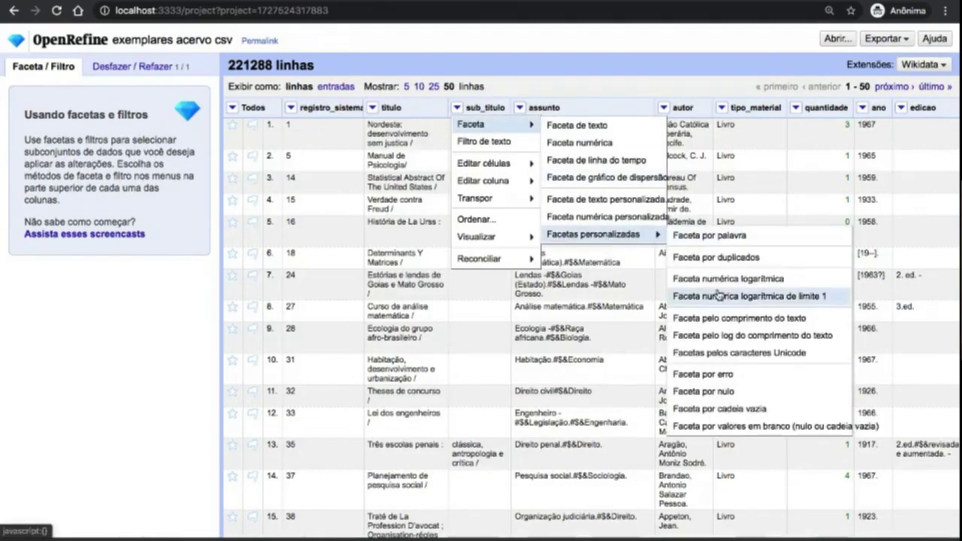
{"action": "left_click", "coordinate": [727, 427]}
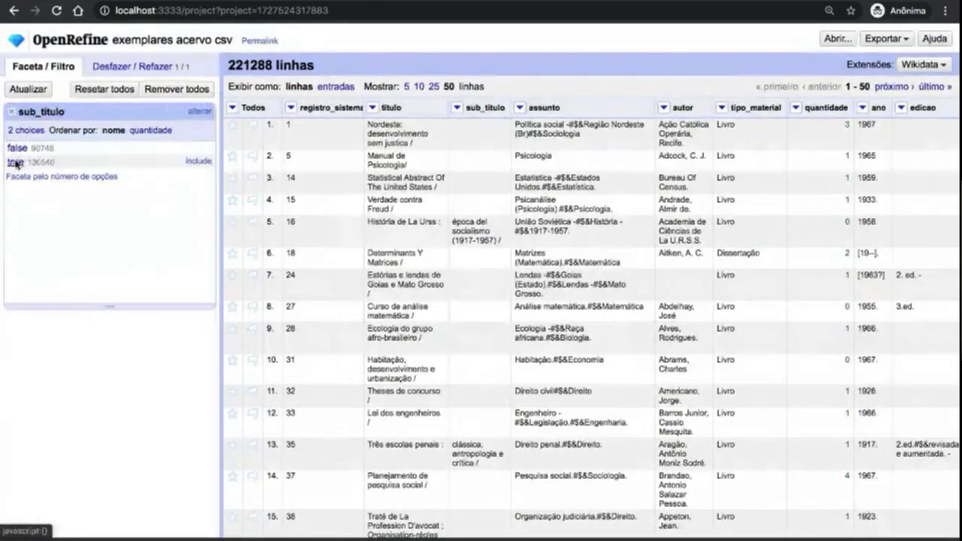
{"action": "left_click", "coordinate": [15, 162]}
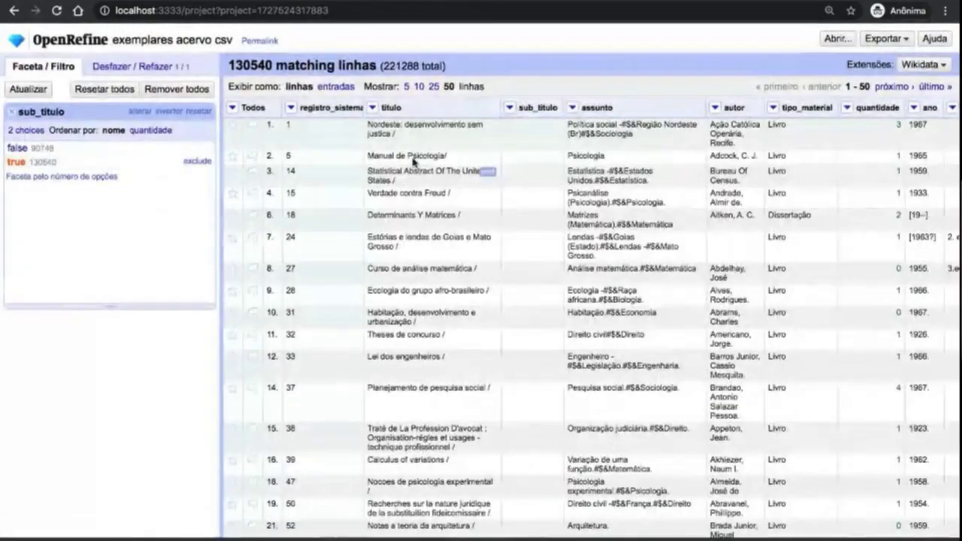
{"action": "scroll", "coordinate": [525, 284], "scroll_direction": "down", "scroll_amount": 10}
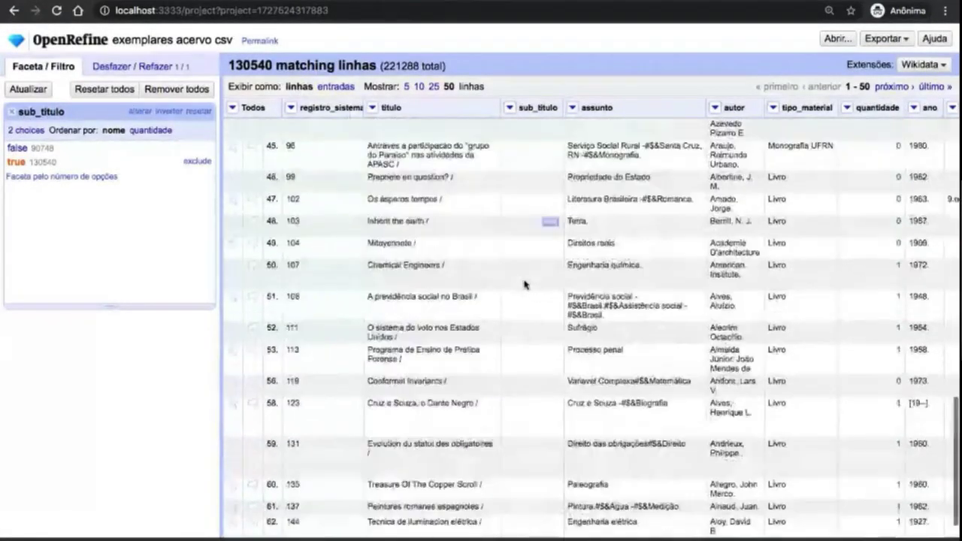
{"action": "scroll", "coordinate": [524, 281], "scroll_direction": "up", "scroll_amount": 10}
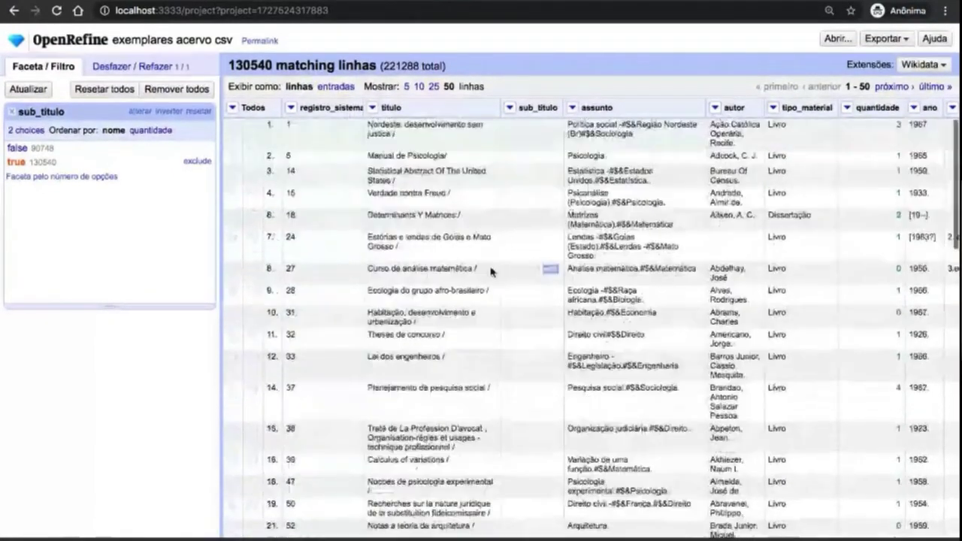
Step: Switch the sub_titulo blank facet to false and look through the rows that have a subtitle
{"action": "left_click", "coordinate": [17, 148]}
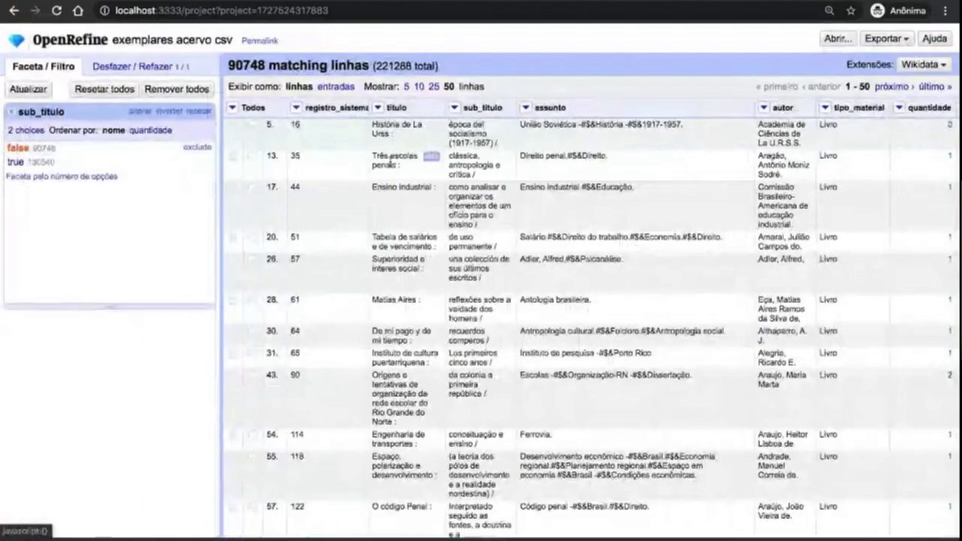
{"action": "scroll", "coordinate": [481, 285], "scroll_direction": "down", "scroll_amount": 10}
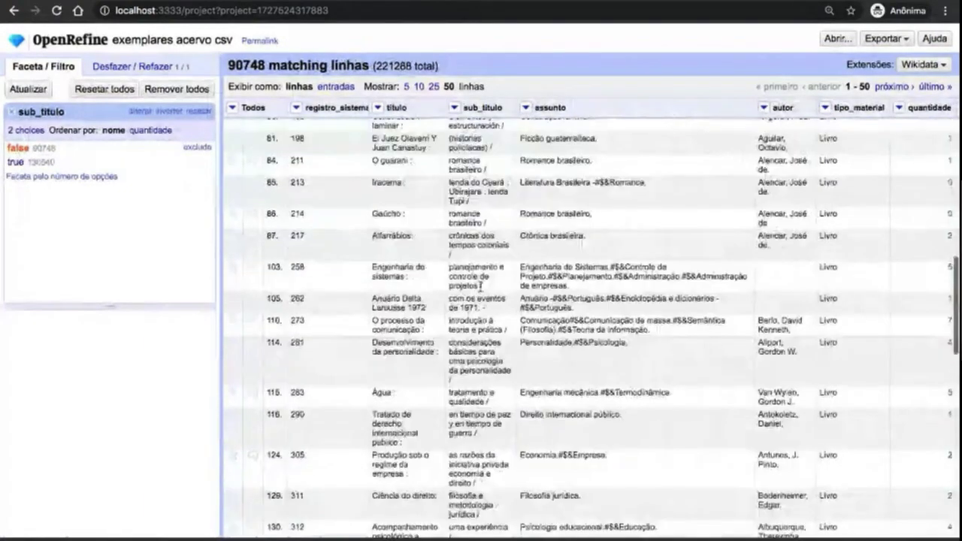
{"action": "scroll", "coordinate": [479, 284], "scroll_direction": "up", "scroll_amount": 10}
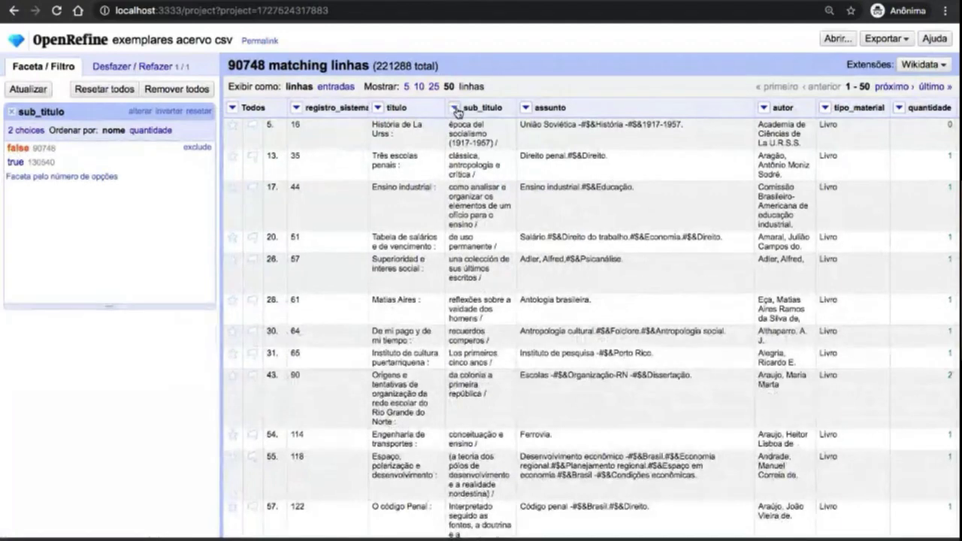
{"action": "left_click", "coordinate": [456, 109]}
{"action": "mouse_move", "coordinate": [472, 126]}
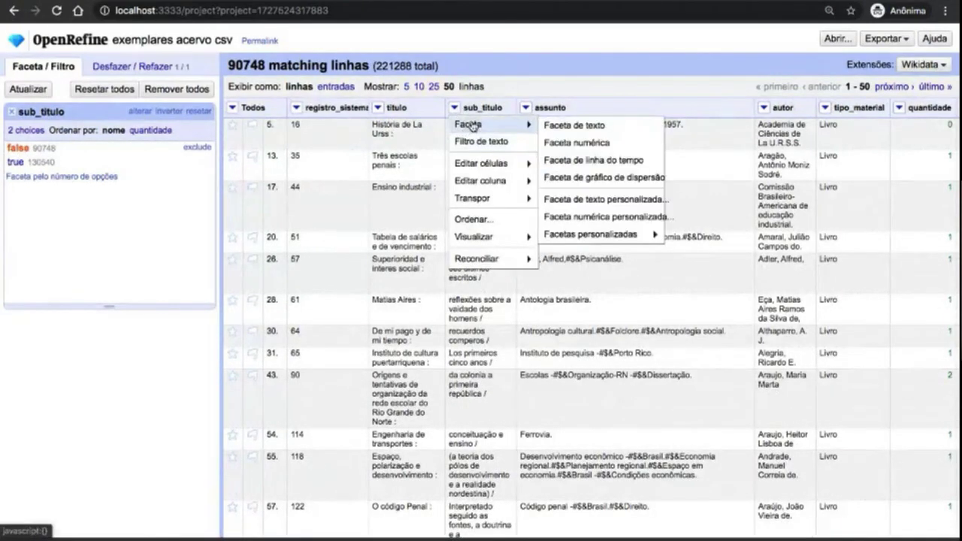
{"action": "mouse_move", "coordinate": [623, 234]}
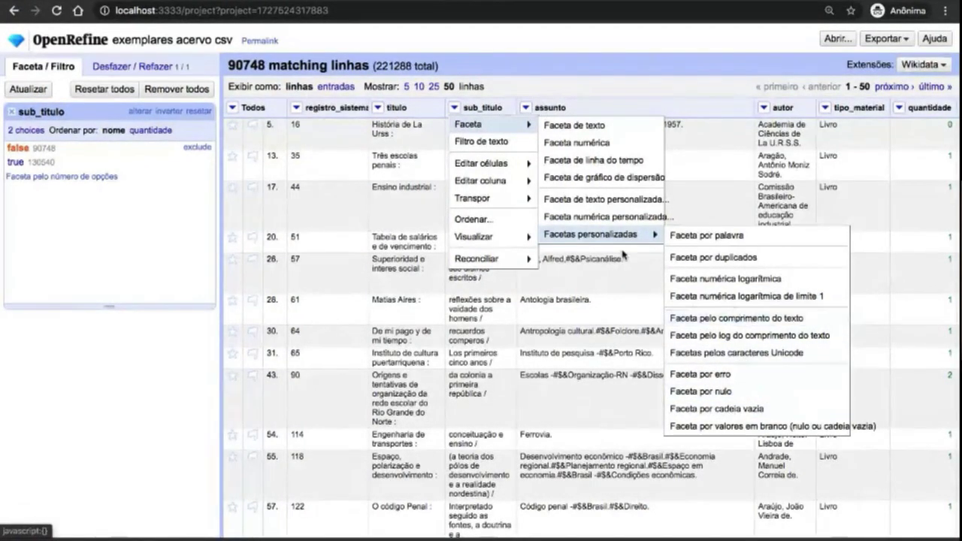
{"action": "left_click", "coordinate": [554, 78]}
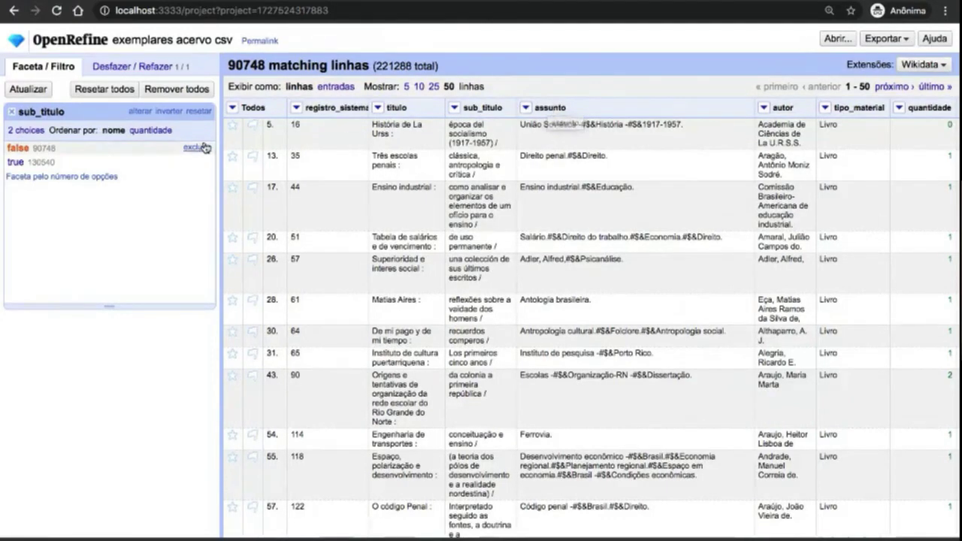
Step: Remove all facets and add a duplicates facet on the titulo column
{"action": "left_click", "coordinate": [179, 89]}
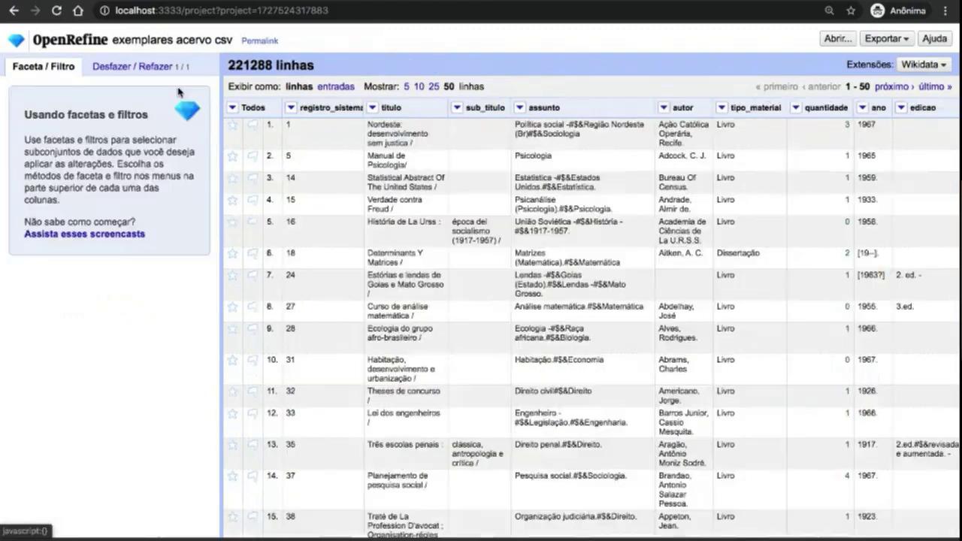
{"action": "left_click", "coordinate": [371, 108]}
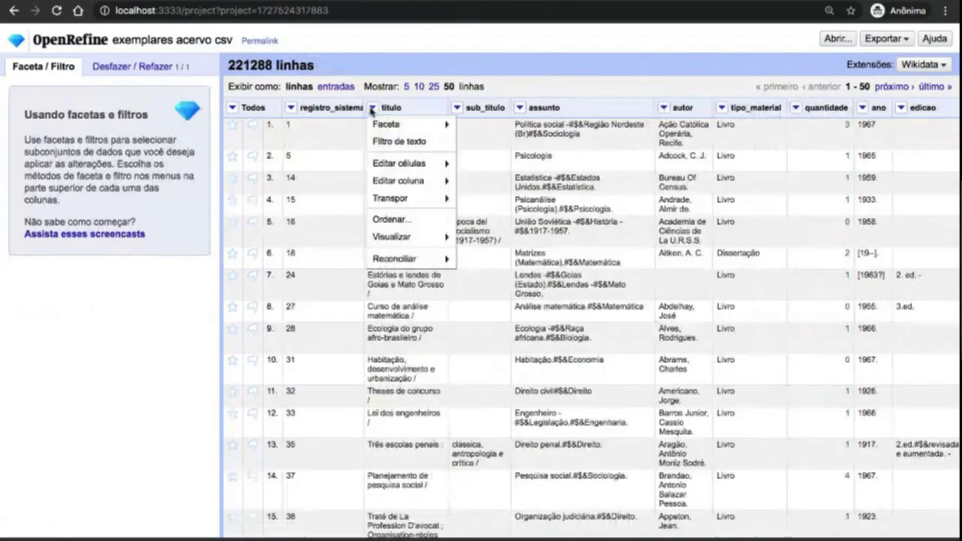
{"action": "mouse_move", "coordinate": [403, 117]}
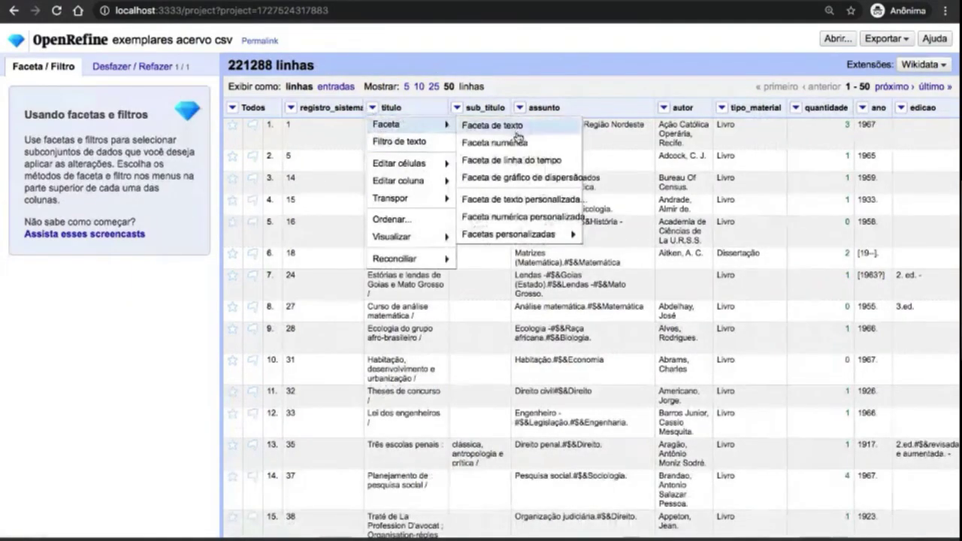
{"action": "mouse_move", "coordinate": [546, 236]}
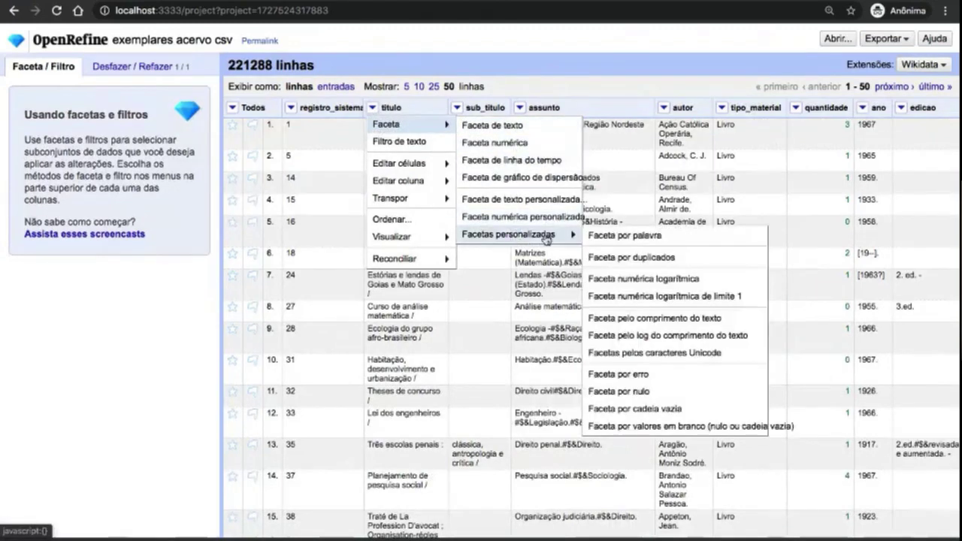
{"action": "left_click", "coordinate": [663, 259]}
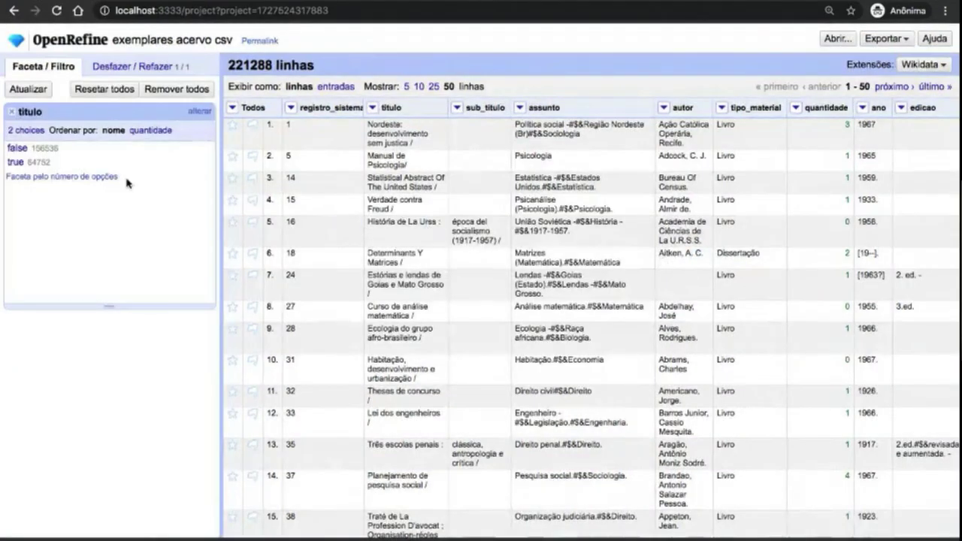
Step: Filter the table to rows with duplicated titles and look through them
{"action": "left_click", "coordinate": [15, 162]}
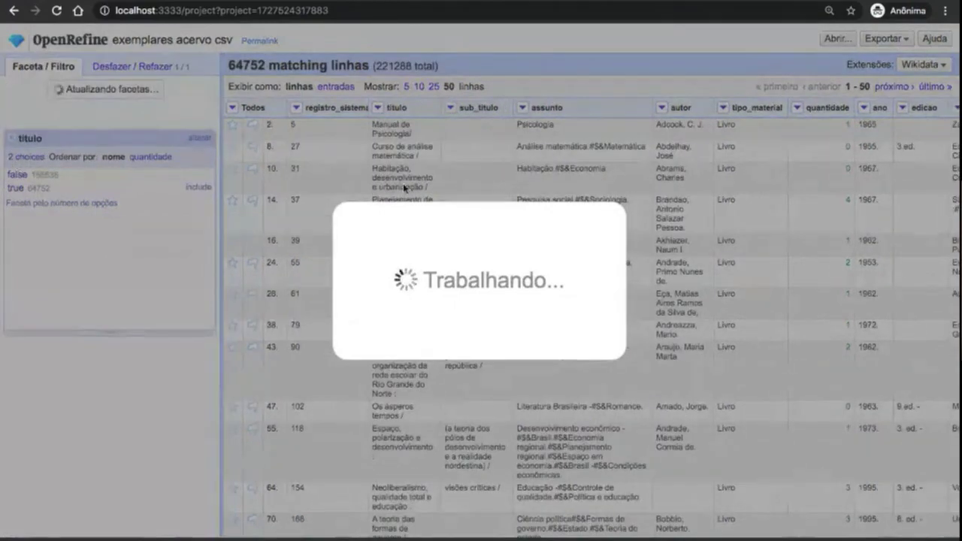
{"action": "scroll", "coordinate": [402, 278], "scroll_direction": "down", "scroll_amount": 5}
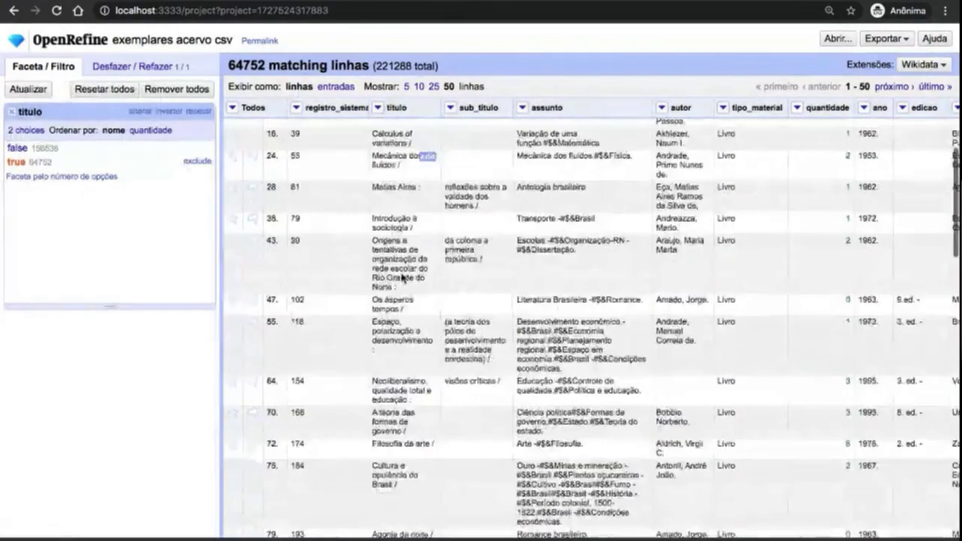
{"action": "scroll", "coordinate": [402, 278], "scroll_direction": "up", "scroll_amount": 5}
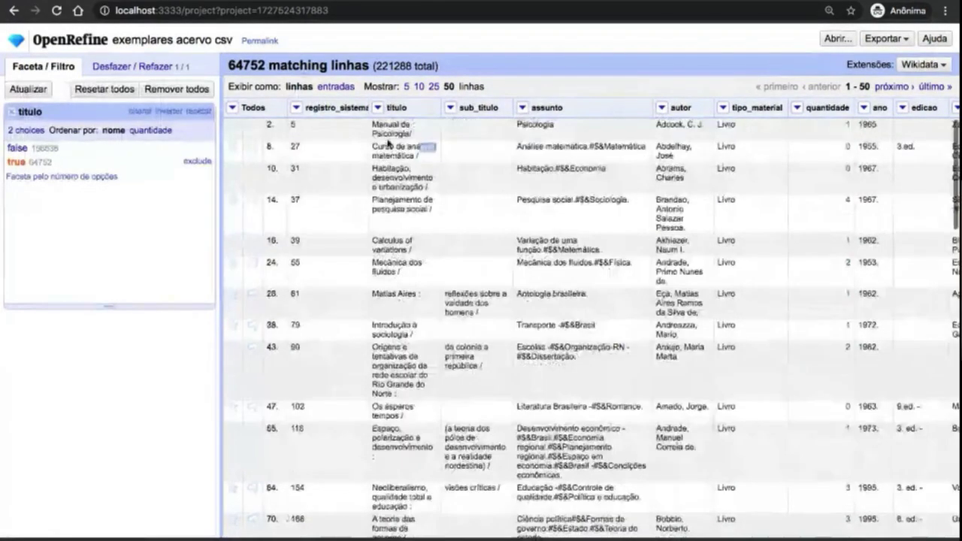
Step: Sort the rows by titulo as text from a to z and examine the repeated titles
{"action": "left_click", "coordinate": [379, 108]}
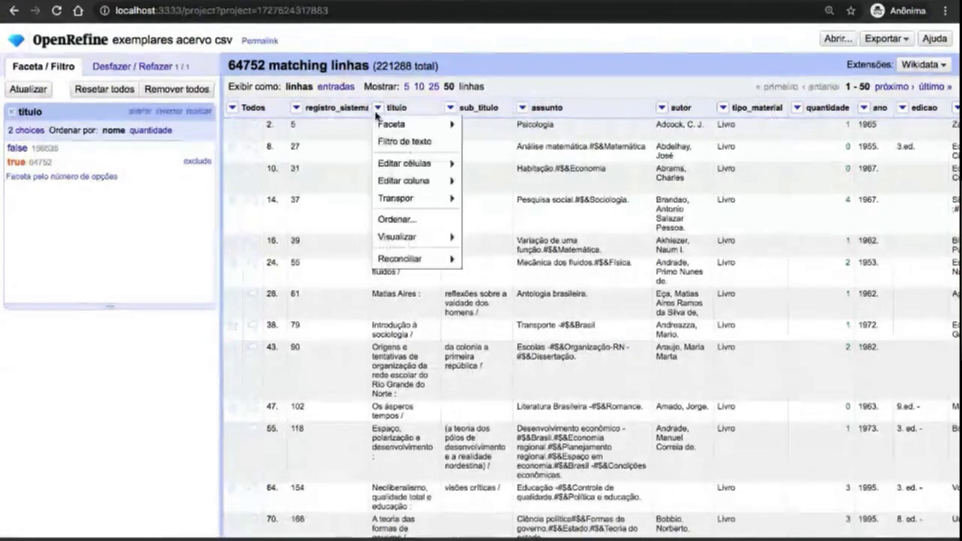
{"action": "left_click", "coordinate": [397, 220]}
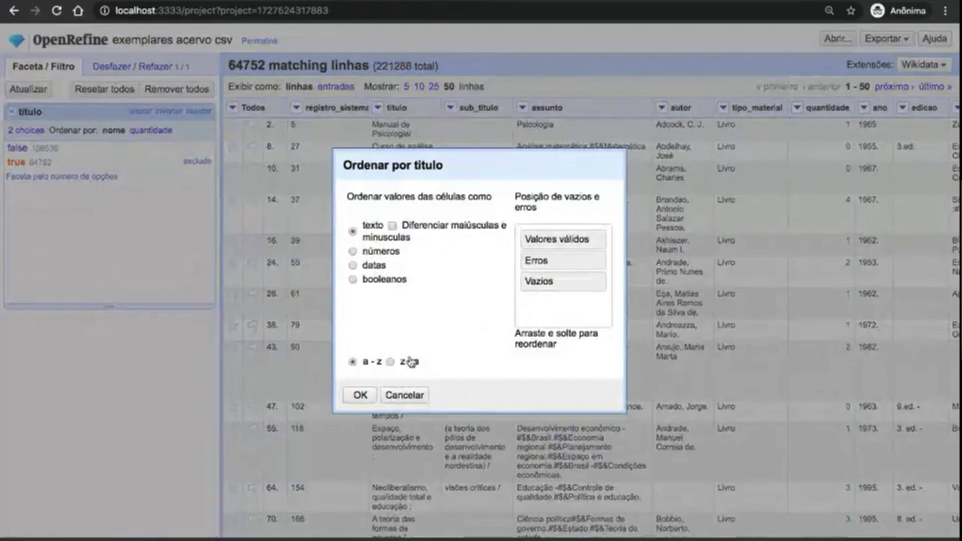
{"action": "left_click", "coordinate": [362, 395]}
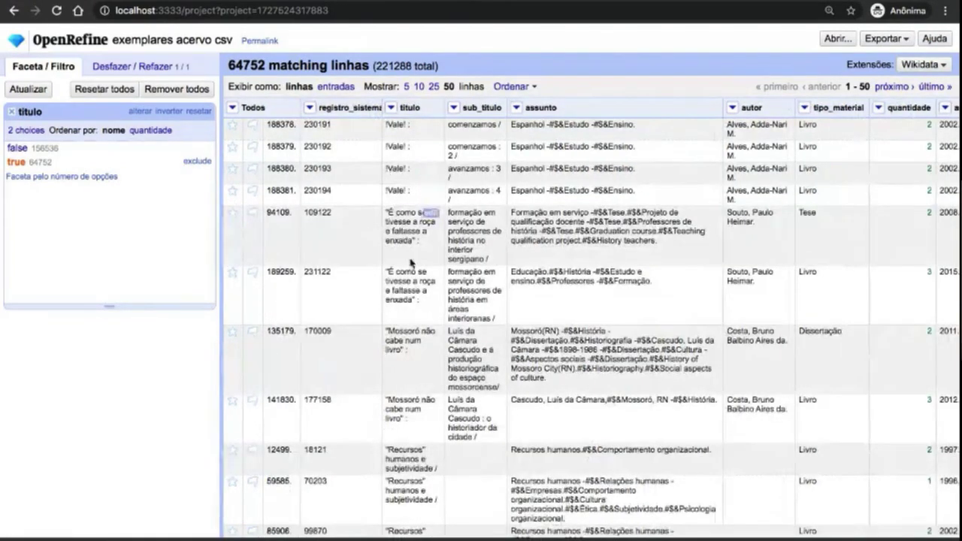
{"action": "scroll", "coordinate": [406, 399], "scroll_direction": "down", "scroll_amount": 2}
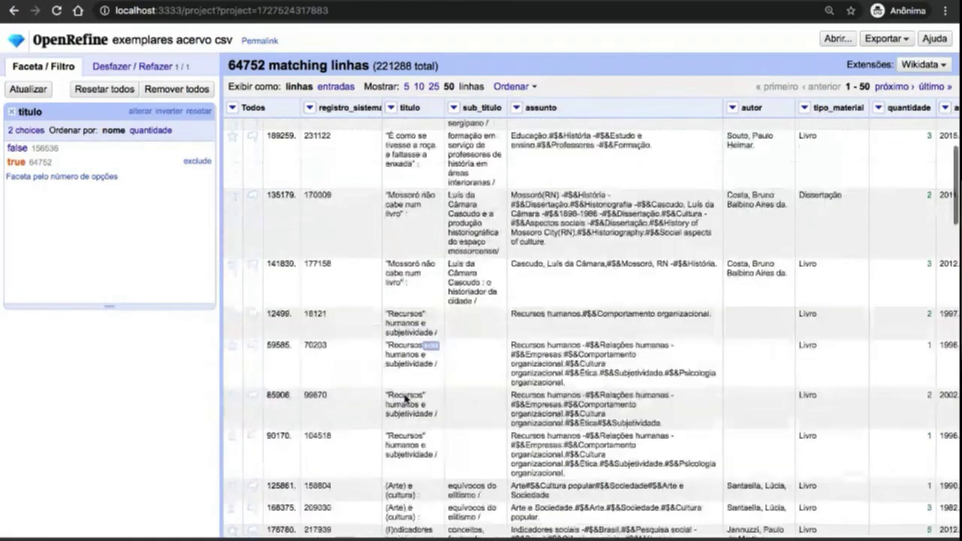
Step: Switch the titulo duplicates facet to false, look through the non-duplicated titles, and remove all facets
{"action": "left_click", "coordinate": [15, 149]}
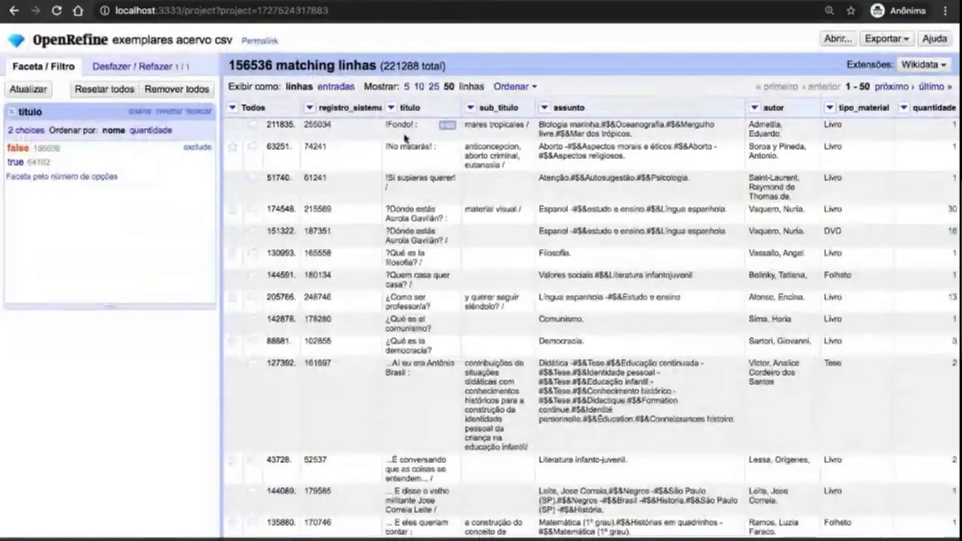
{"action": "scroll", "coordinate": [408, 275], "scroll_direction": "down", "scroll_amount": 2}
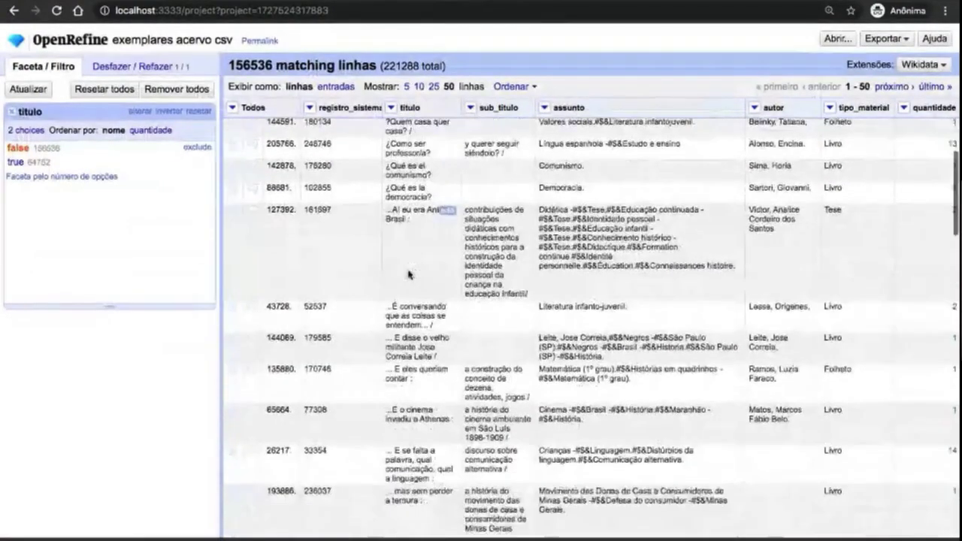
{"action": "scroll", "coordinate": [408, 275], "scroll_direction": "down", "scroll_amount": 4}
{"action": "scroll", "coordinate": [408, 276], "scroll_direction": "up", "scroll_amount": 4}
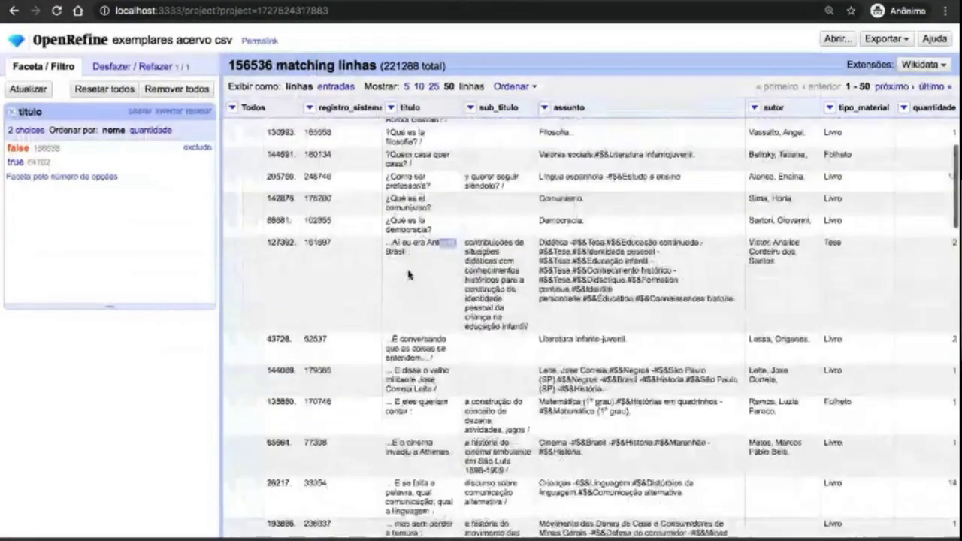
{"action": "scroll", "coordinate": [408, 275], "scroll_direction": "up", "scroll_amount": 2}
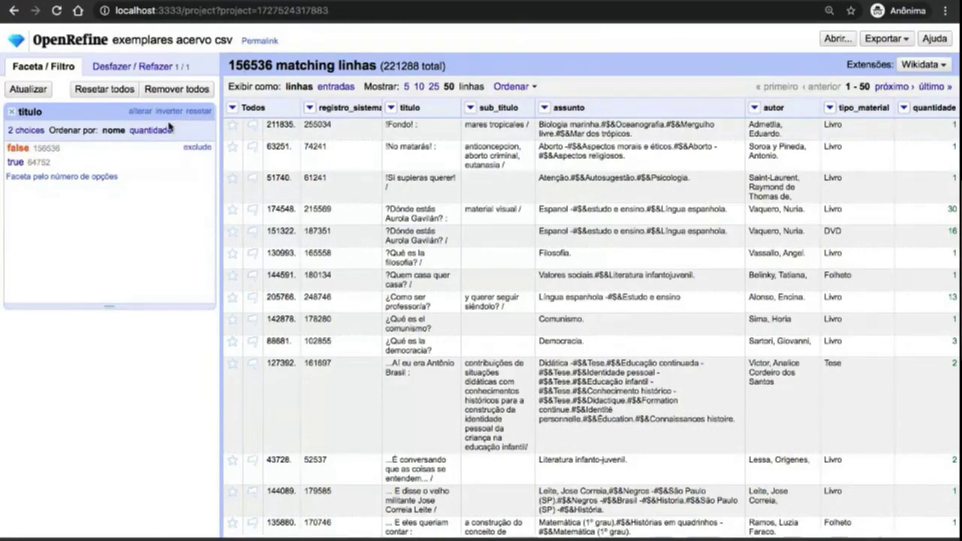
{"action": "left_click", "coordinate": [185, 93]}
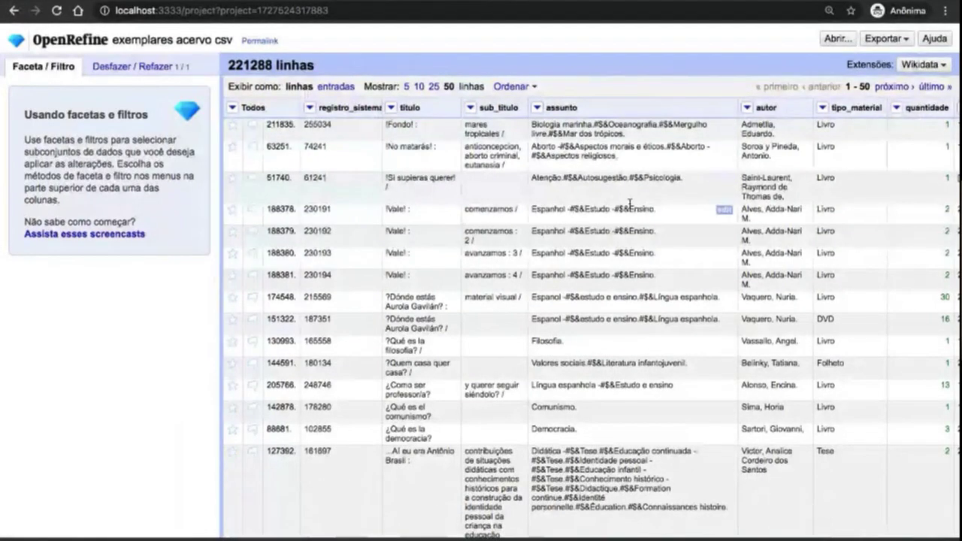
Step: Inspect the -#$& separator between the subjects in the assunto cell of row 188378, and cancel the cell edit
{"action": "left_click", "coordinate": [724, 212]}
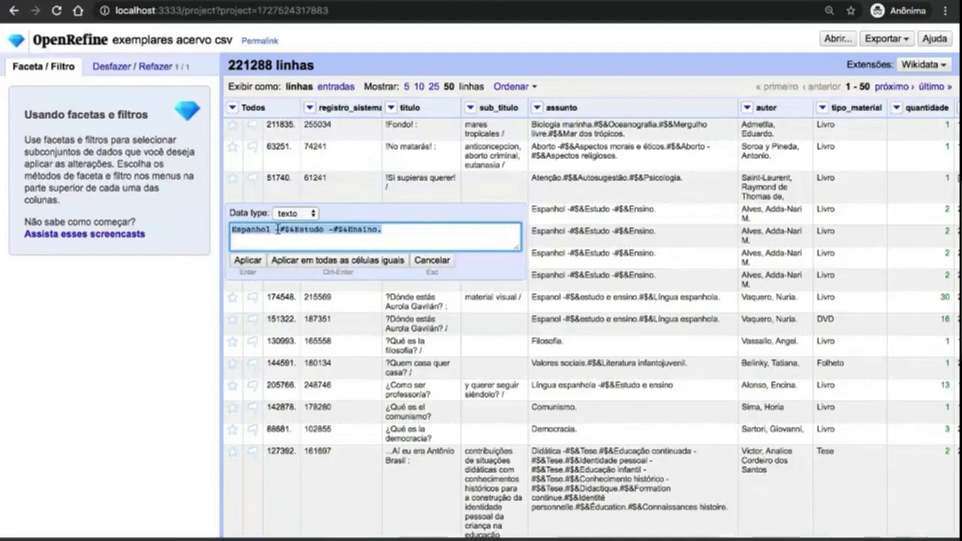
{"action": "left_click_drag", "start_coordinate": [275, 229], "coordinate": [294, 228]}
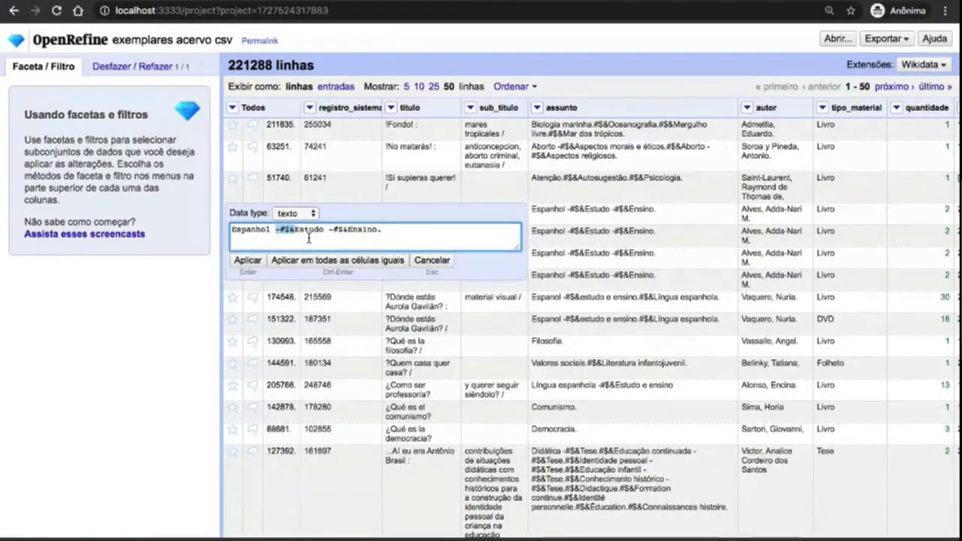
{"action": "left_click", "coordinate": [433, 260]}
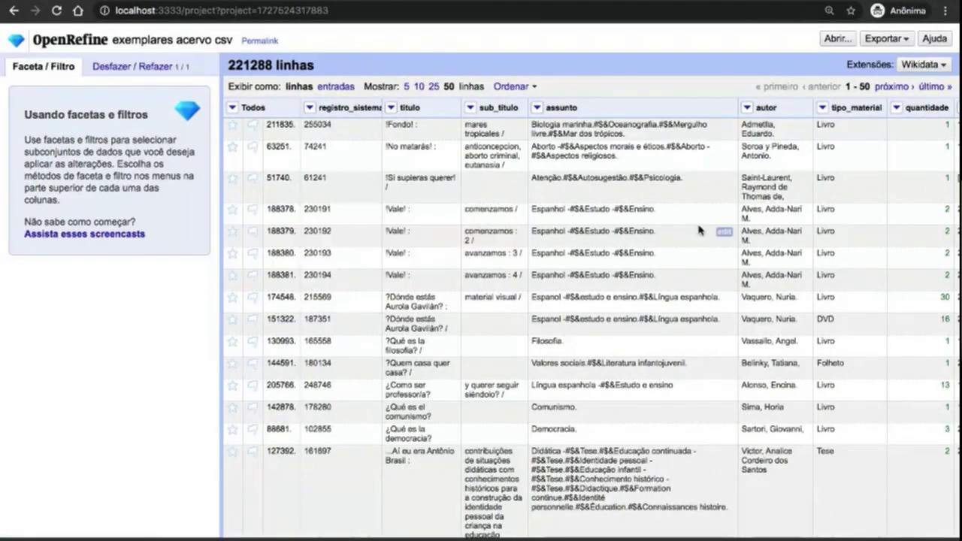
Step: Split the assunto column by the separator -#$& into at most 5 columns
{"action": "left_click", "coordinate": [540, 110]}
{"action": "mouse_move", "coordinate": [546, 126]}
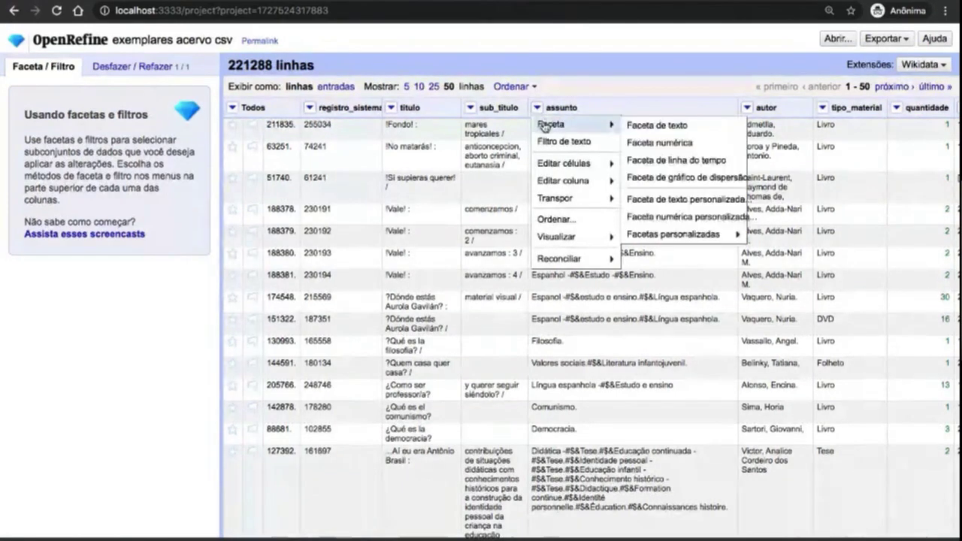
{"action": "mouse_move", "coordinate": [562, 181]}
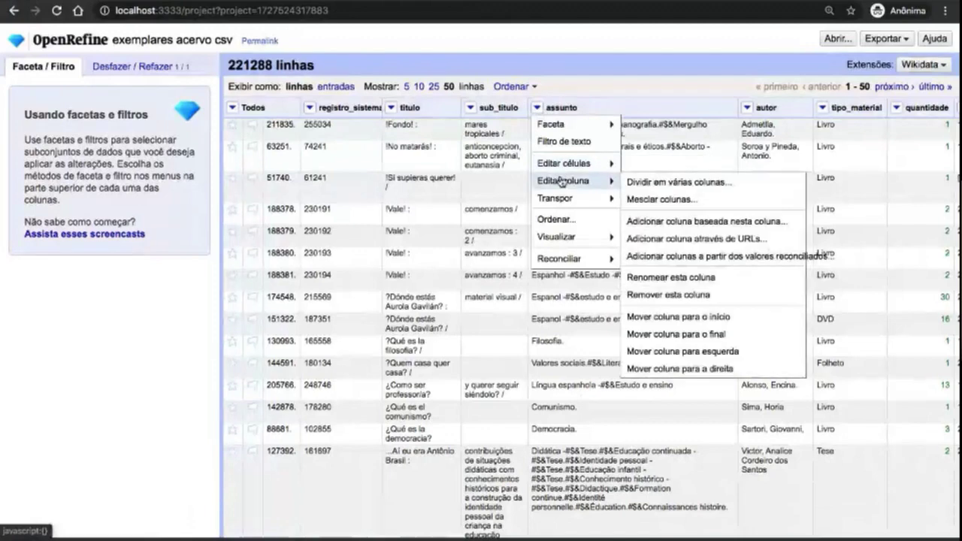
{"action": "left_click", "coordinate": [691, 184]}
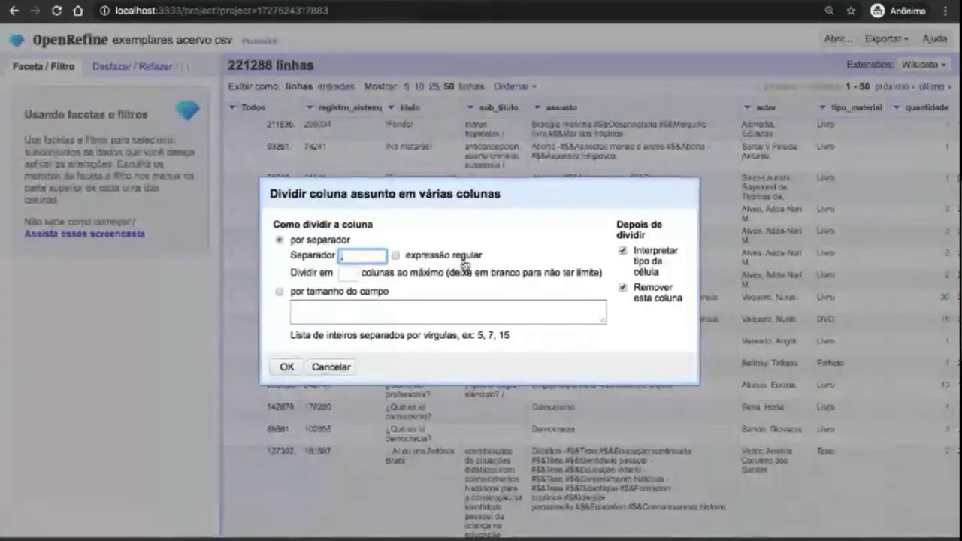
{"action": "type", "text": "#$&"}
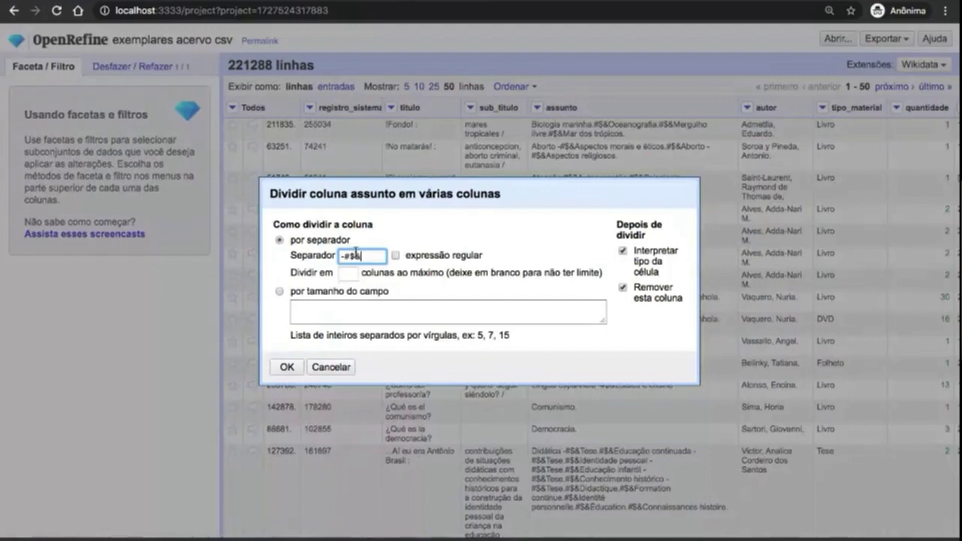
{"action": "left_click", "coordinate": [344, 273]}
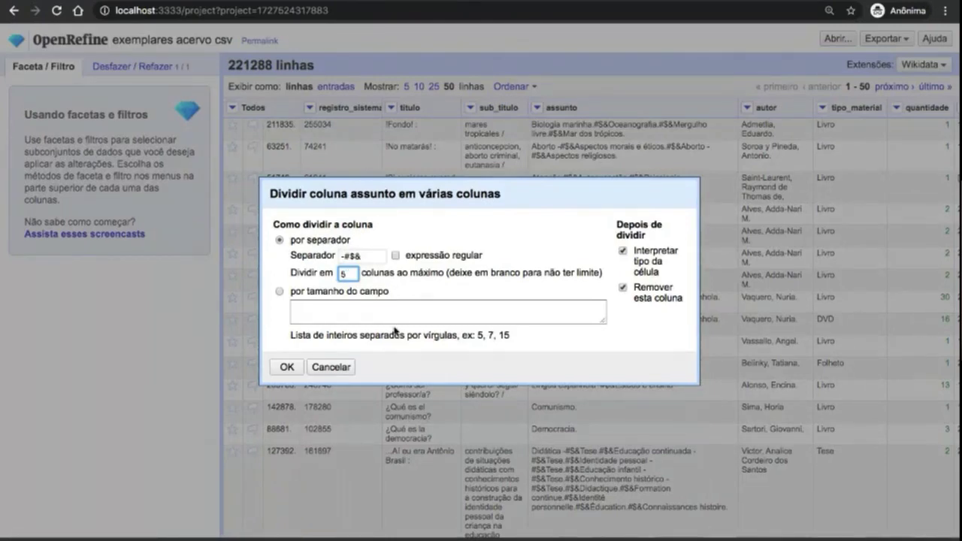
{"action": "left_click", "coordinate": [288, 366]}
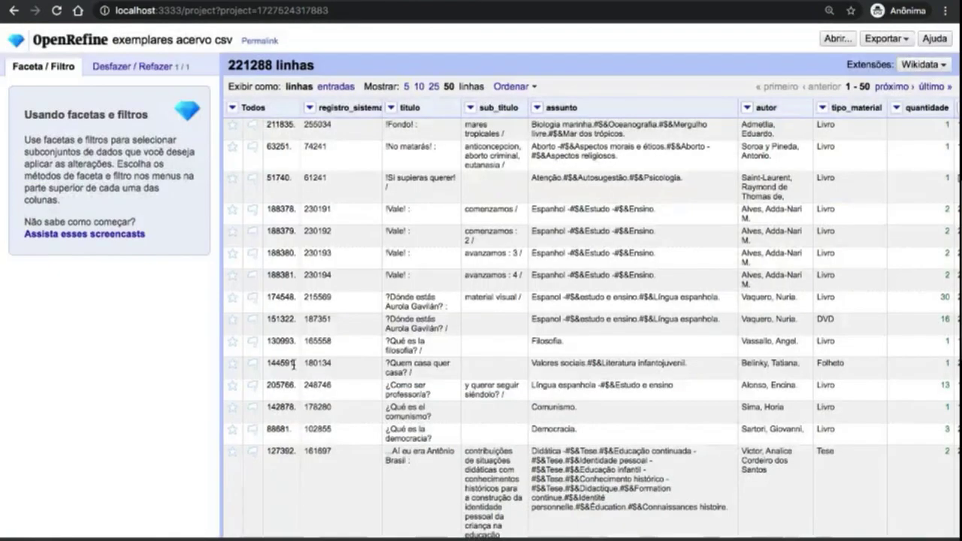
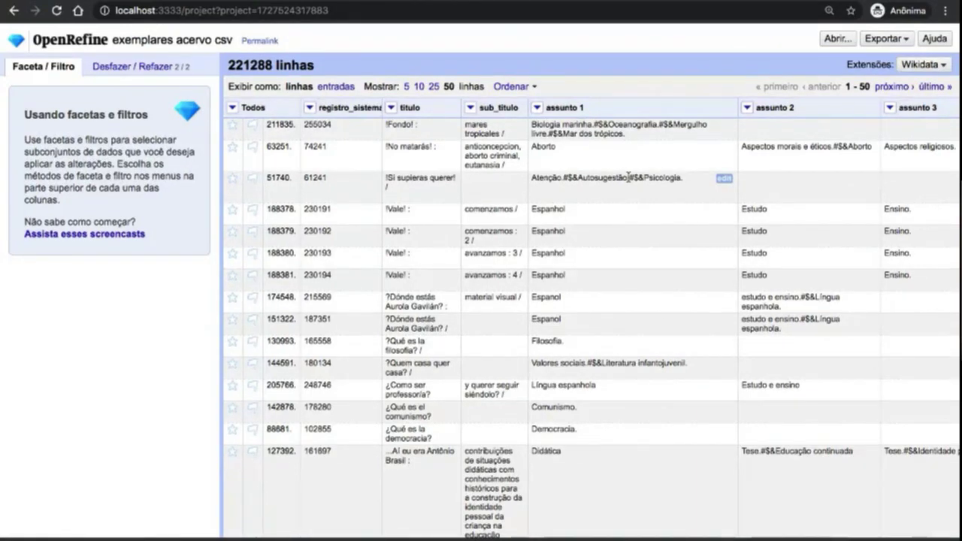
Step: Look through the split assunto columns to examine how the subjects were divided and where separators remain
{"action": "scroll", "coordinate": [629, 203], "scroll_direction": "down", "scroll_amount": 2}
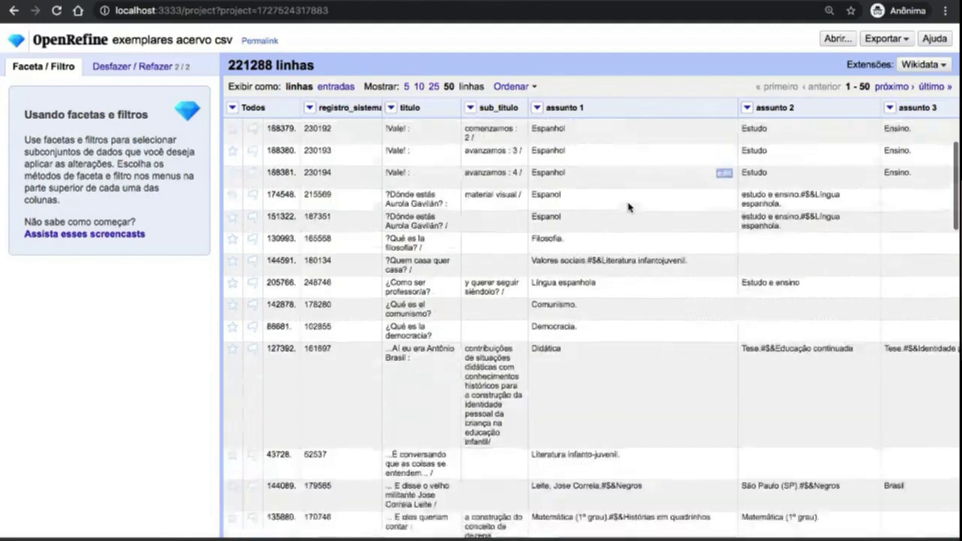
{"action": "scroll", "coordinate": [629, 207], "scroll_direction": "down", "scroll_amount": 2}
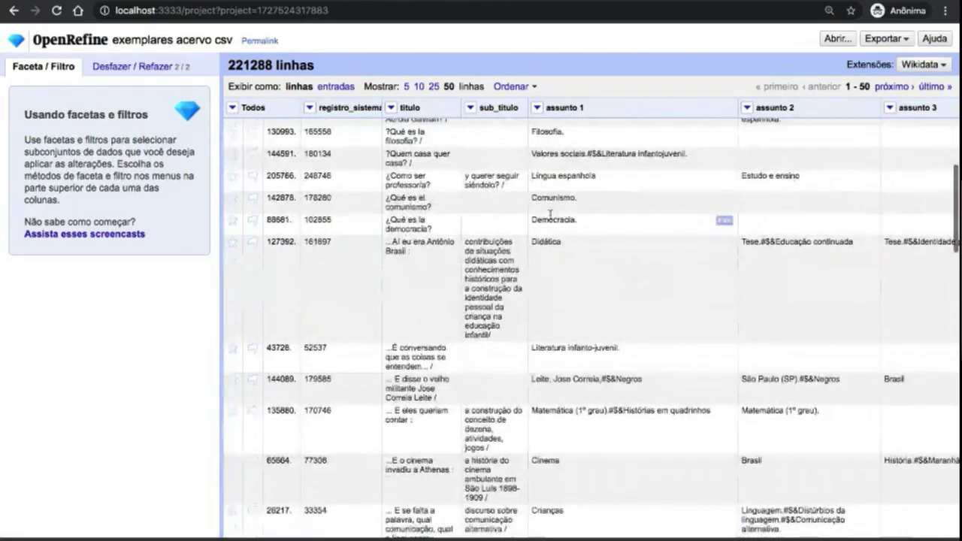
{"action": "scroll", "coordinate": [556, 226], "scroll_direction": "down", "scroll_amount": 3}
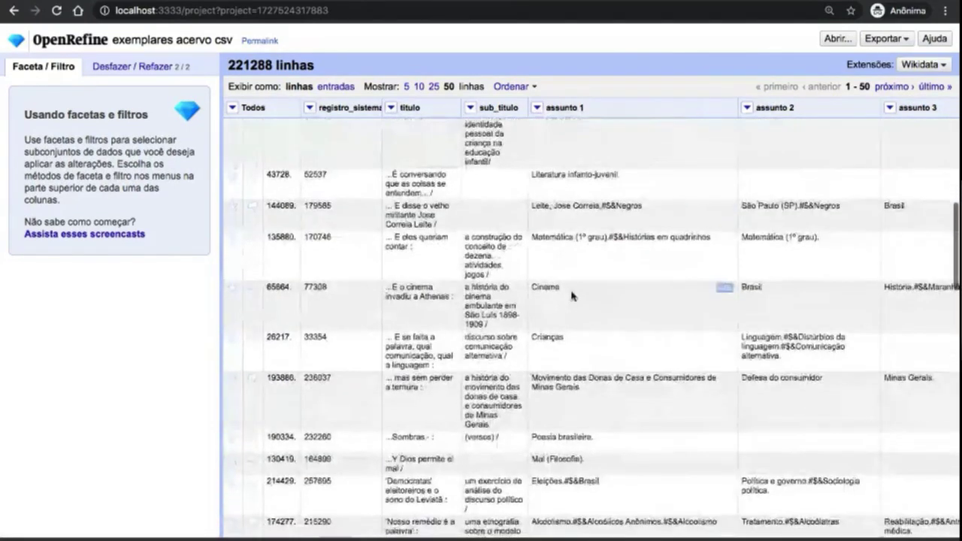
{"action": "scroll", "coordinate": [560, 316], "scroll_direction": "down", "scroll_amount": 1}
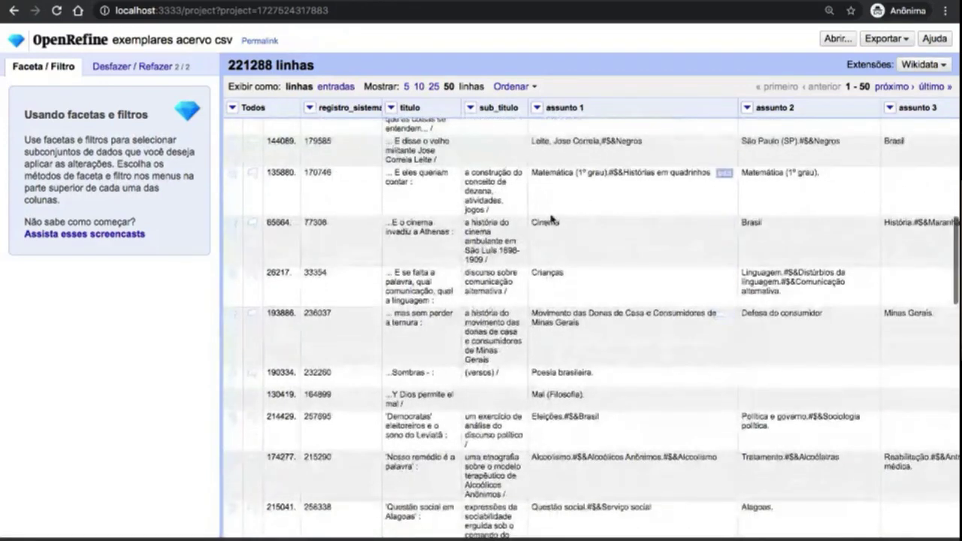
{"action": "scroll", "coordinate": [631, 293], "scroll_direction": "up", "scroll_amount": 10}
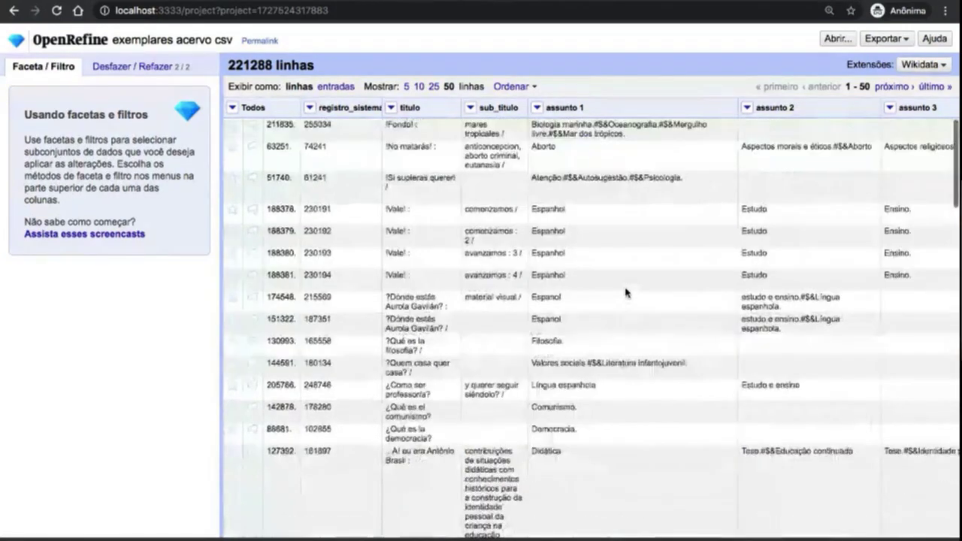
{"action": "scroll", "coordinate": [625, 292], "scroll_direction": "down", "scroll_amount": 6}
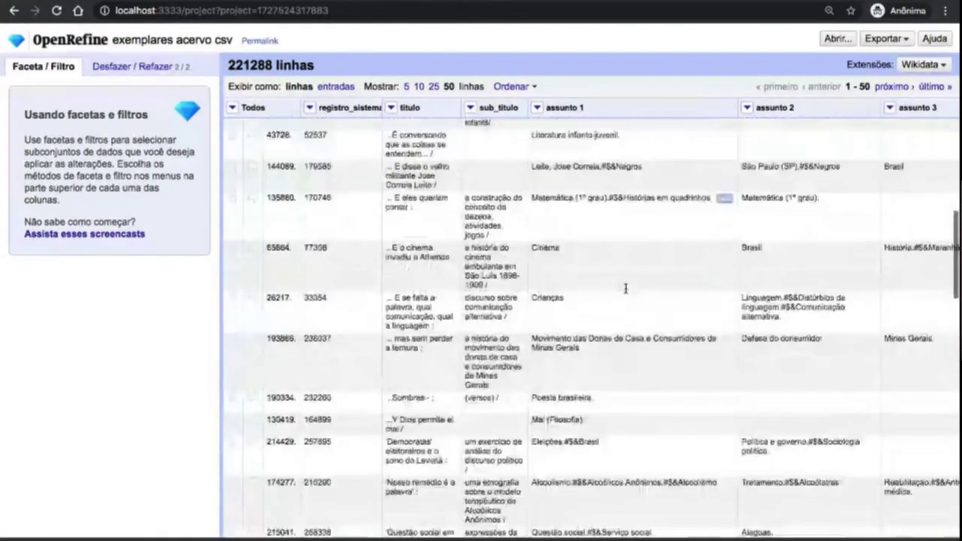
{"action": "scroll", "coordinate": [626, 288], "scroll_direction": "down", "scroll_amount": 1}
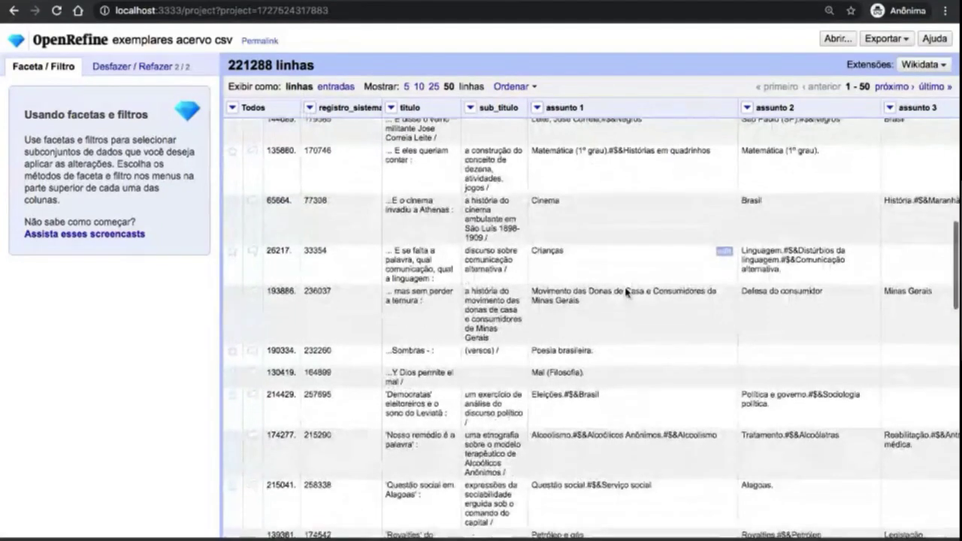
{"action": "scroll", "coordinate": [626, 292], "scroll_direction": "down", "scroll_amount": 1}
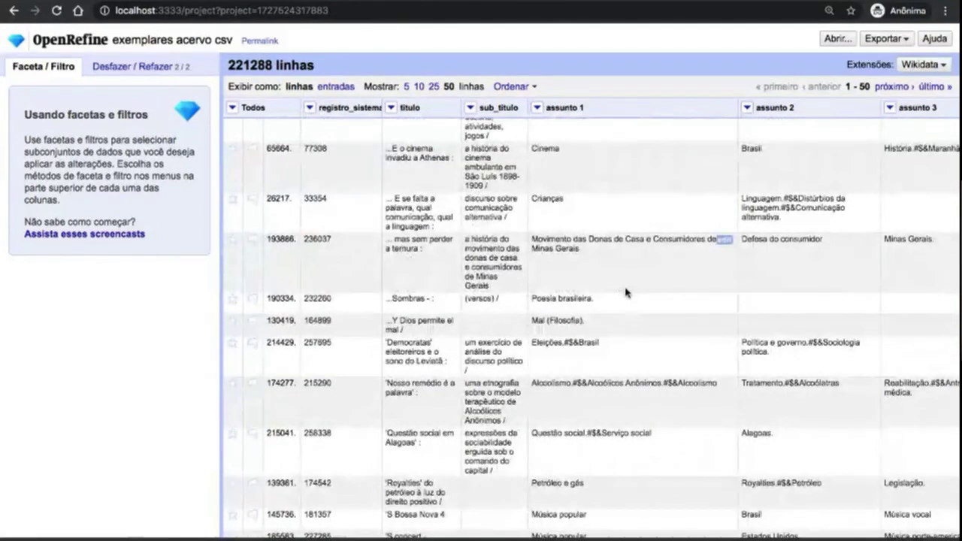
{"action": "scroll", "coordinate": [625, 292], "scroll_direction": "down", "scroll_amount": 2}
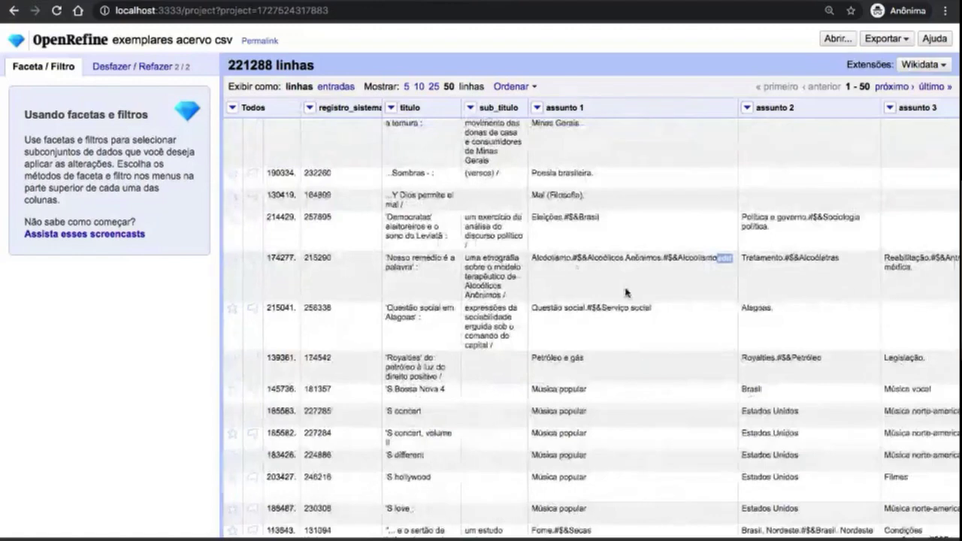
{"action": "scroll", "coordinate": [626, 293], "scroll_direction": "down", "scroll_amount": 2}
{"action": "scroll", "coordinate": [625, 292], "scroll_direction": "up", "scroll_amount": 4}
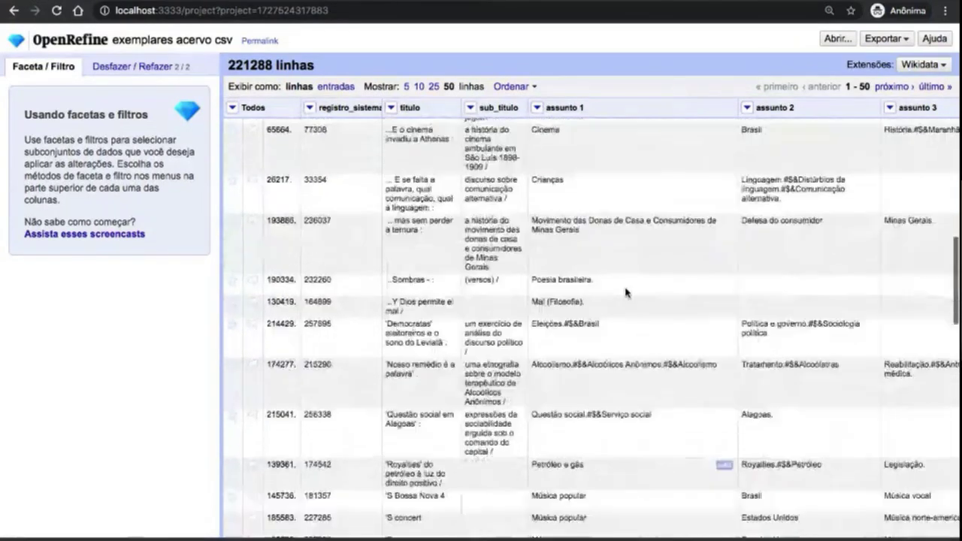
{"action": "scroll", "coordinate": [626, 270], "scroll_direction": "up", "scroll_amount": 10}
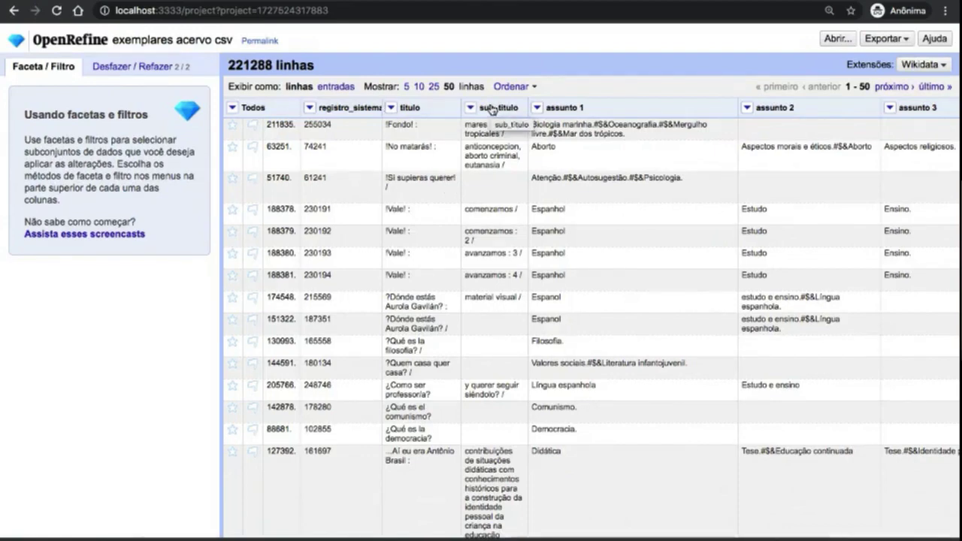
Step: Start a new column based on titulo and name it TITULO COMPLETO
{"action": "left_click", "coordinate": [391, 108]}
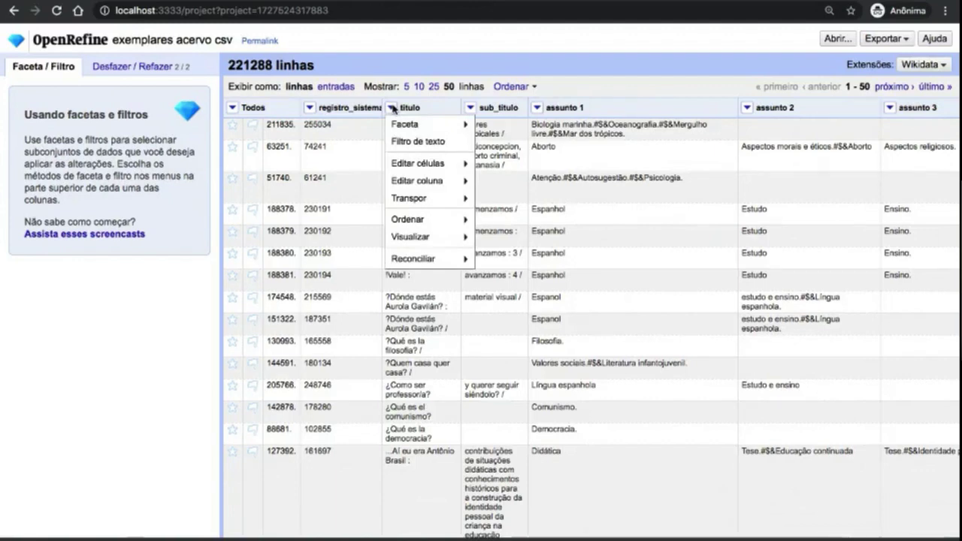
{"action": "mouse_move", "coordinate": [401, 166]}
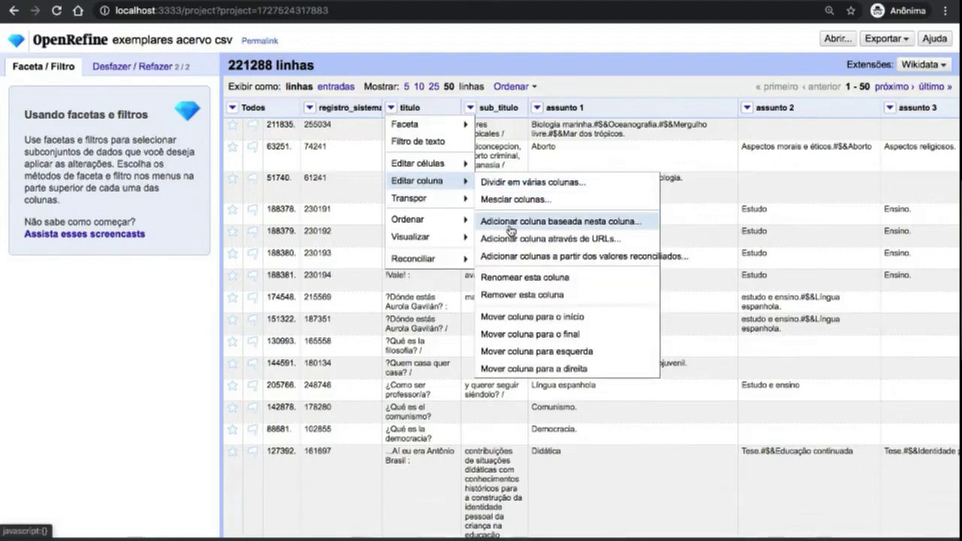
{"action": "left_click", "coordinate": [587, 222]}
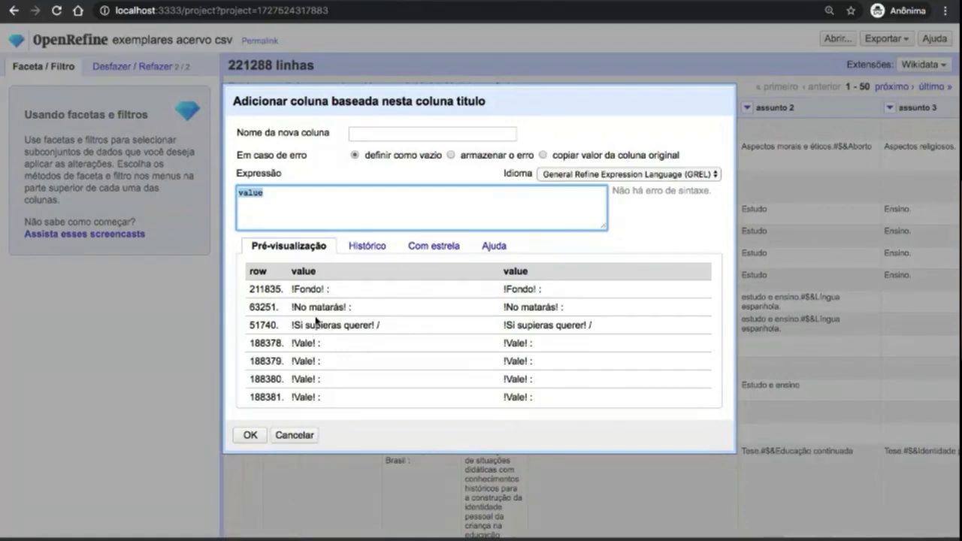
{"action": "left_click", "coordinate": [271, 194]}
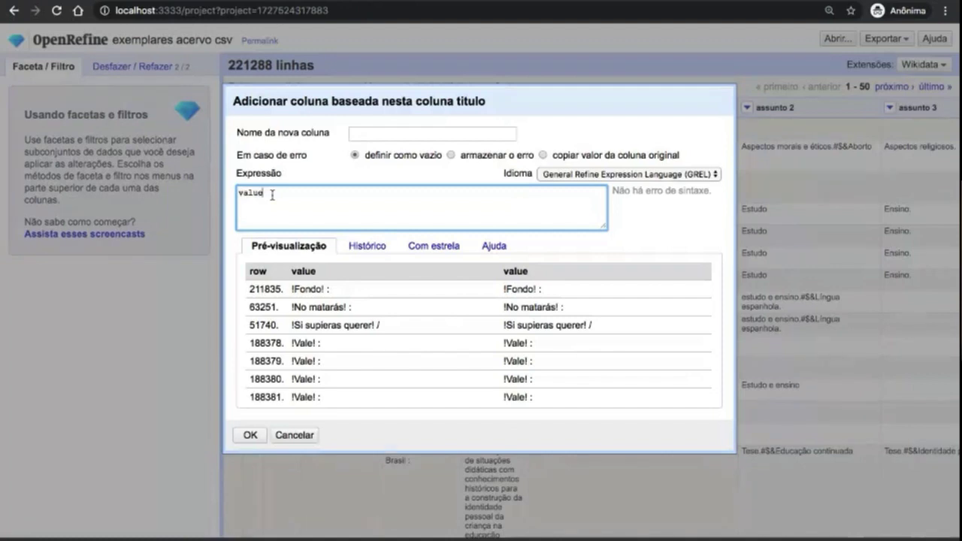
{"action": "left_click", "coordinate": [372, 134]}
{"action": "type", "text": "T"}
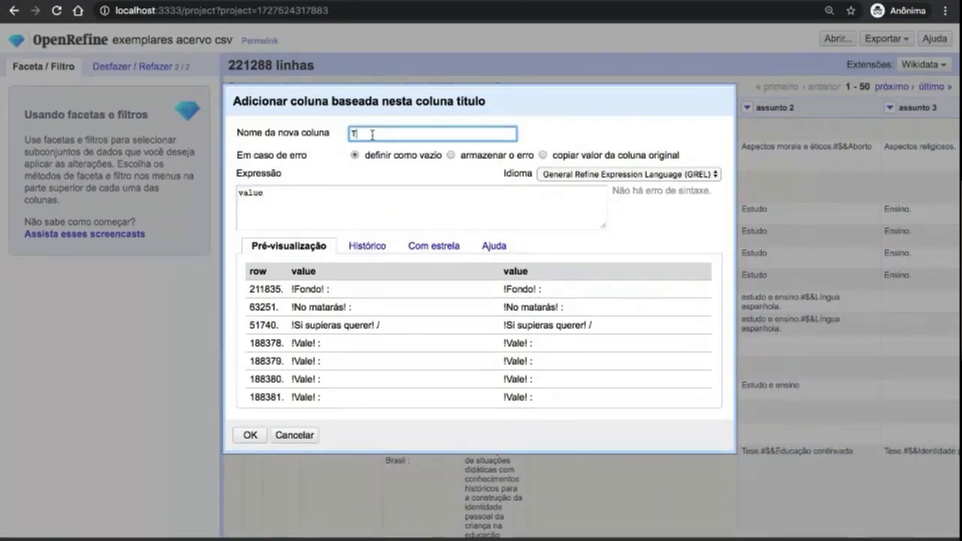
{"action": "type", "text": "ITULO COMP"}
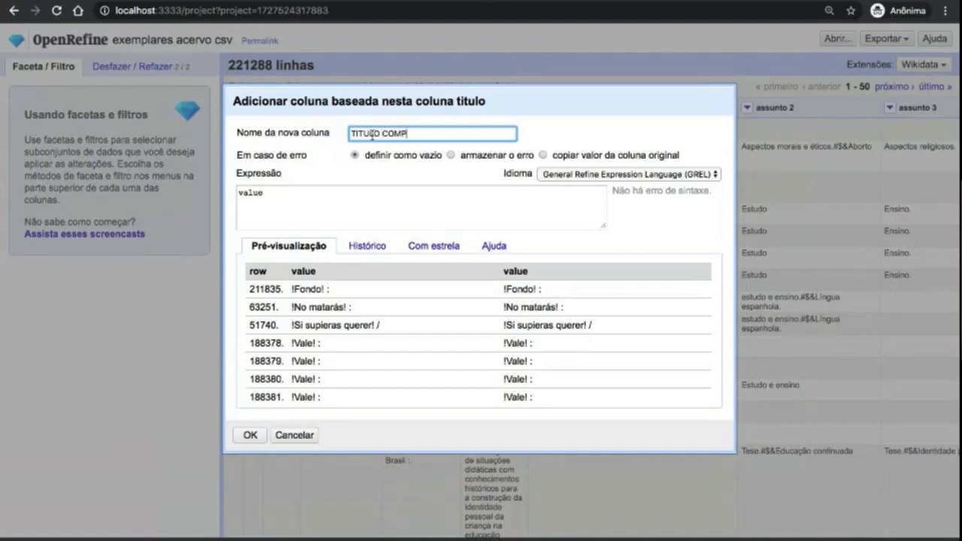
{"action": "type", "text": "LETO"}
Step: Enter the GREL expression value + cells['sub_titulo'].value for the new column and check the joined titles in the preview
{"action": "left_click", "coordinate": [306, 193]}
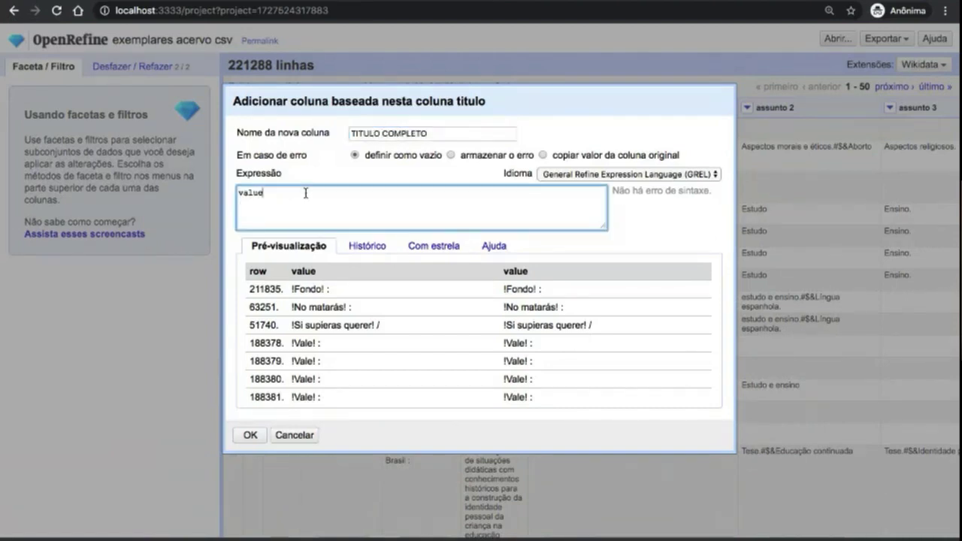
{"action": "type", "text": "+"}
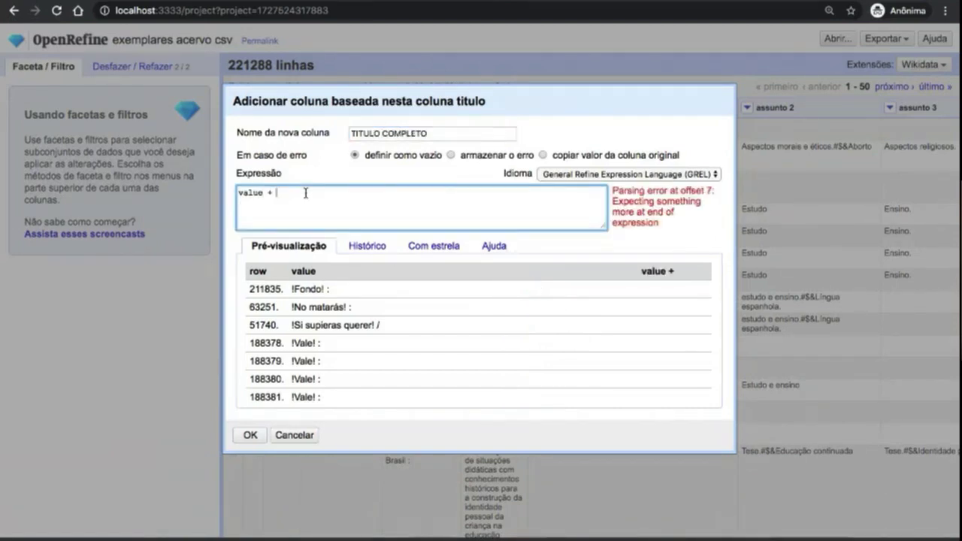
{"action": "type", "text": "cell"}
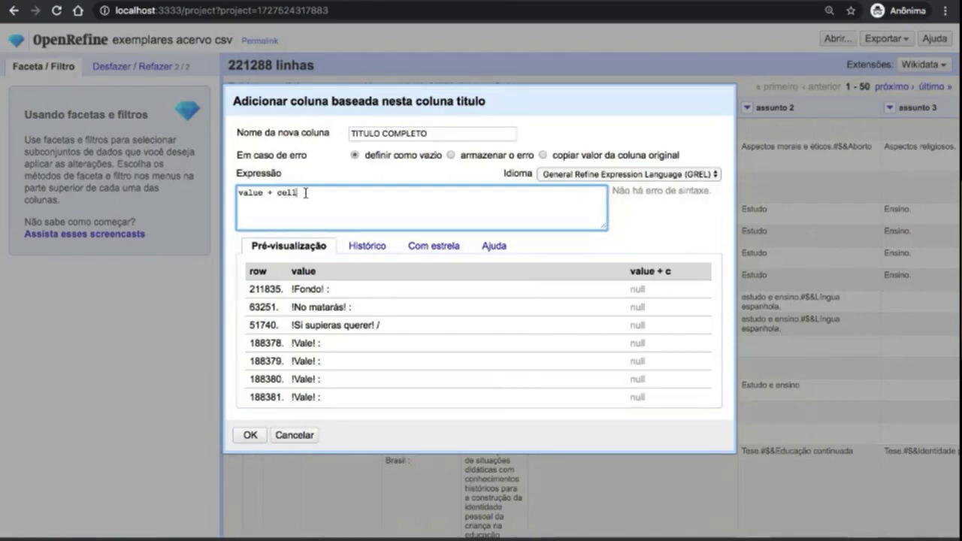
{"action": "type", "text": "s"}
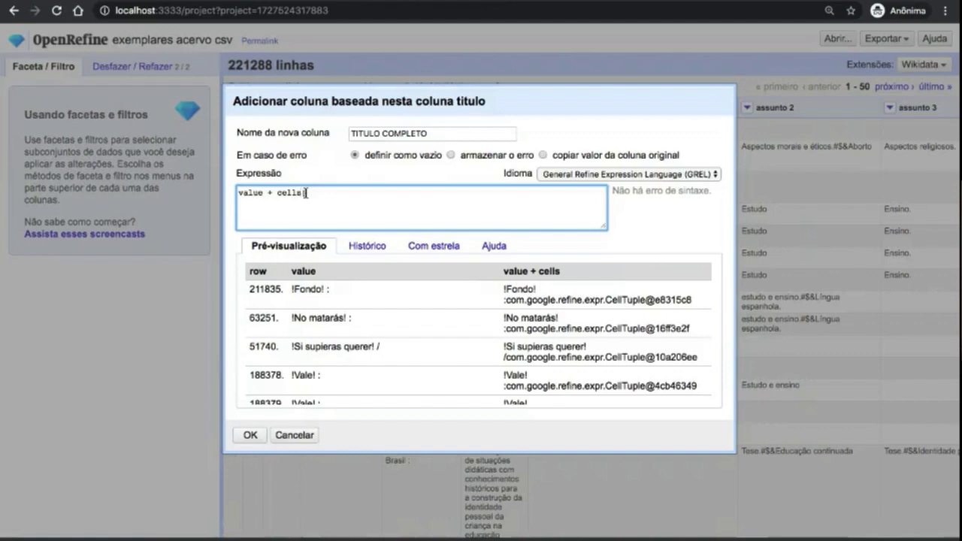
{"action": "type", "text": "['"}
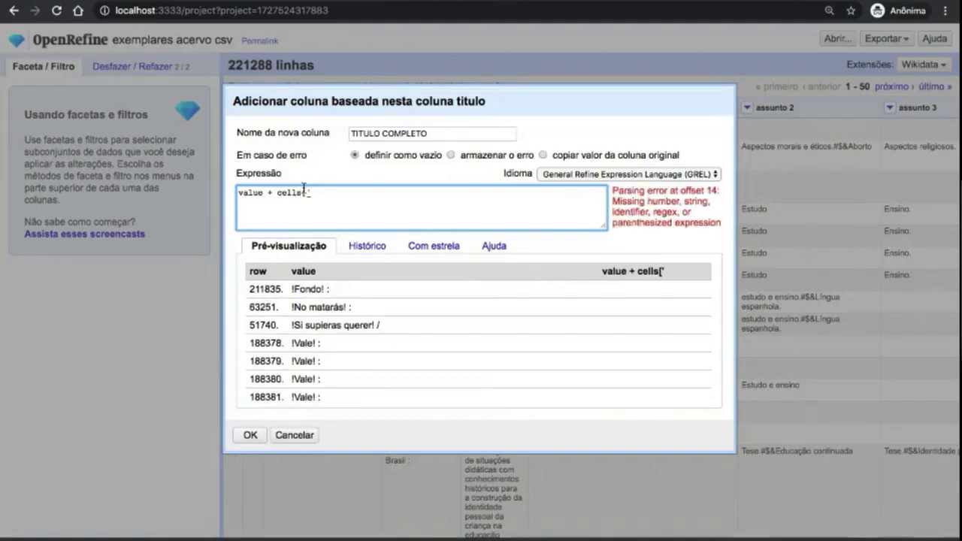
{"action": "left_click_drag", "start_coordinate": [347, 105], "coordinate": [366, 168]}
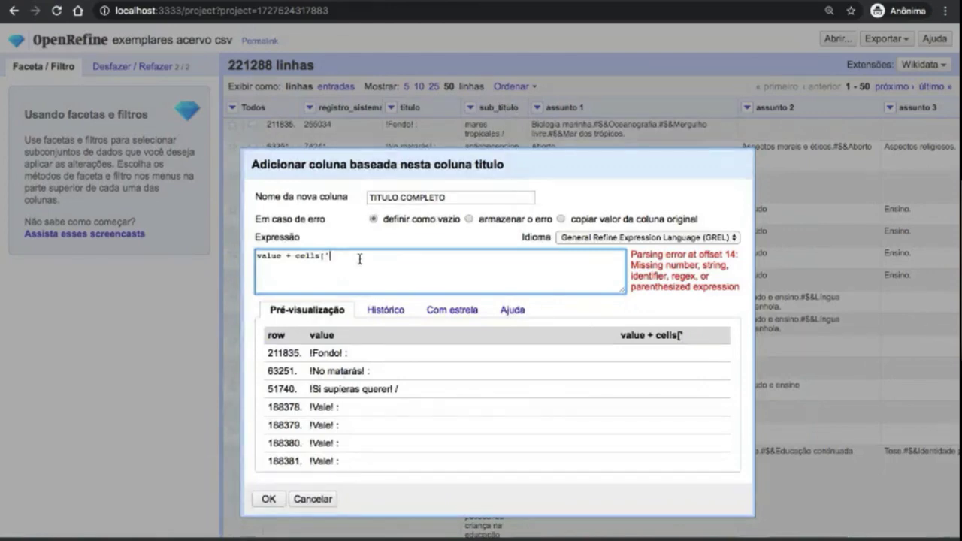
{"action": "type", "text": "sub_titul"}
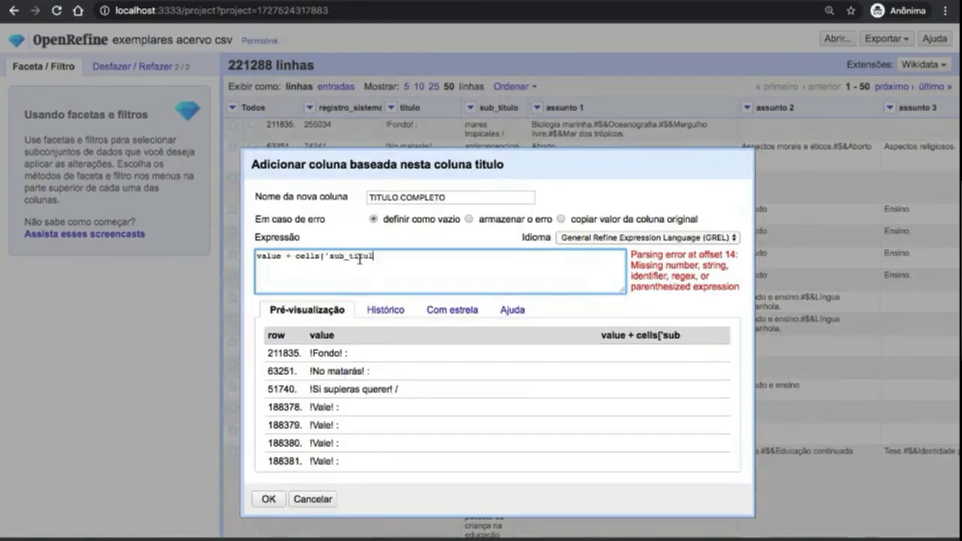
{"action": "type", "text": "o'"}
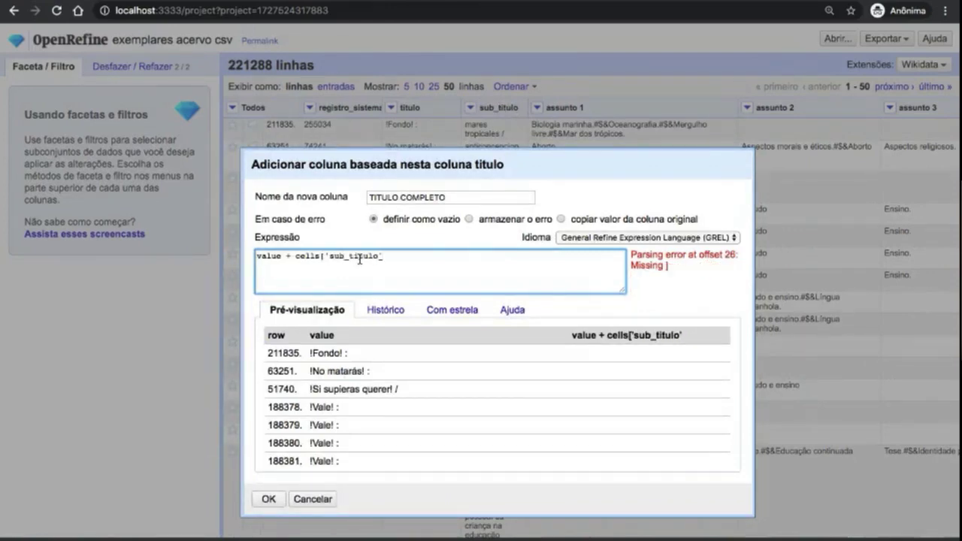
{"action": "type", "text": "]"}
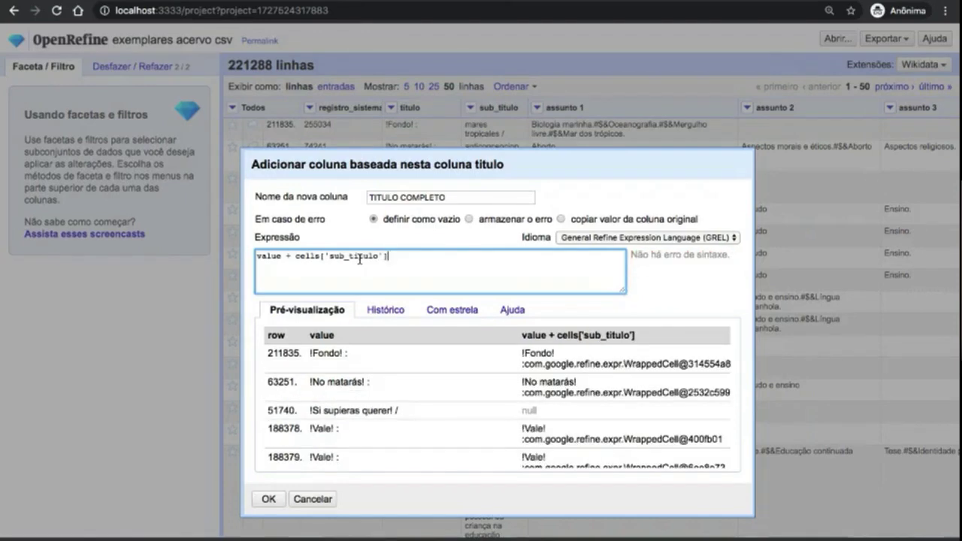
{"action": "type", "text": ".value"}
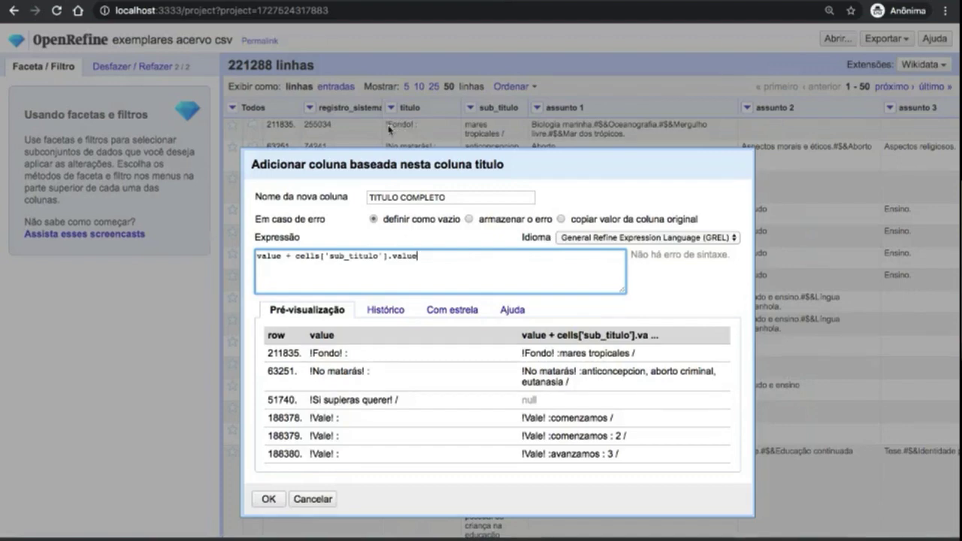
{"action": "left_click", "coordinate": [524, 353]}
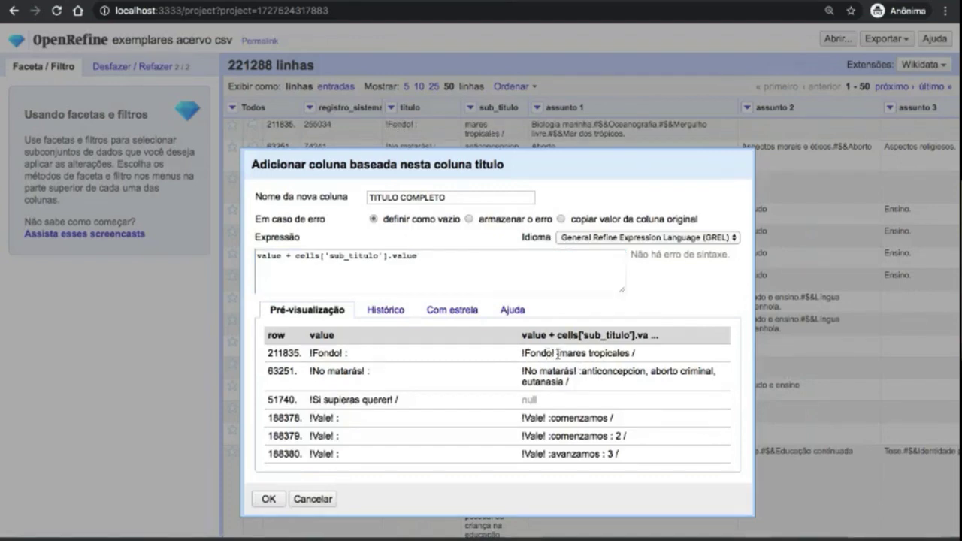
Step: Insert a single space between titulo and sub_titulo so the GREL expression reads value +' '+ cells['sub_titulo'].value
{"action": "left_click_drag", "start_coordinate": [559, 355], "coordinate": [650, 360]}
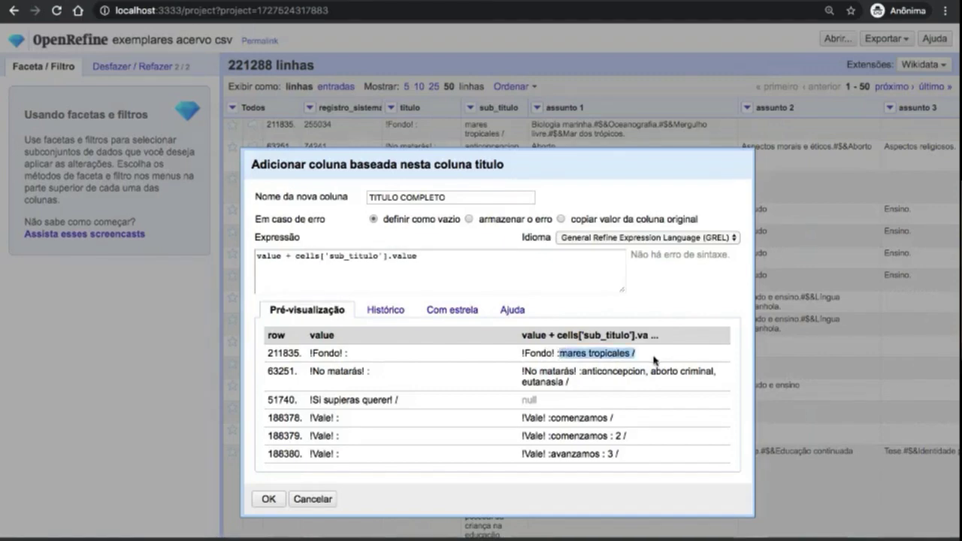
{"action": "left_click", "coordinate": [636, 358]}
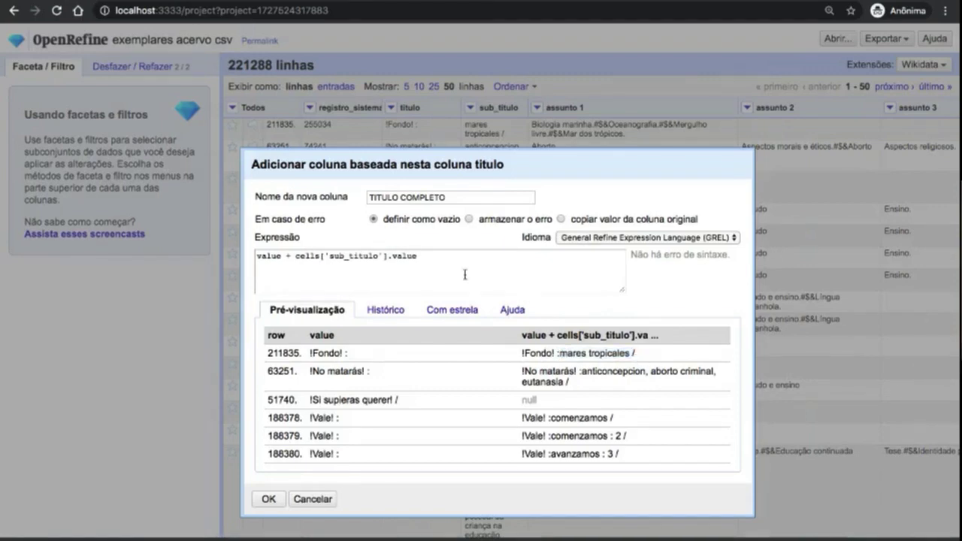
{"action": "left_click", "coordinate": [292, 256]}
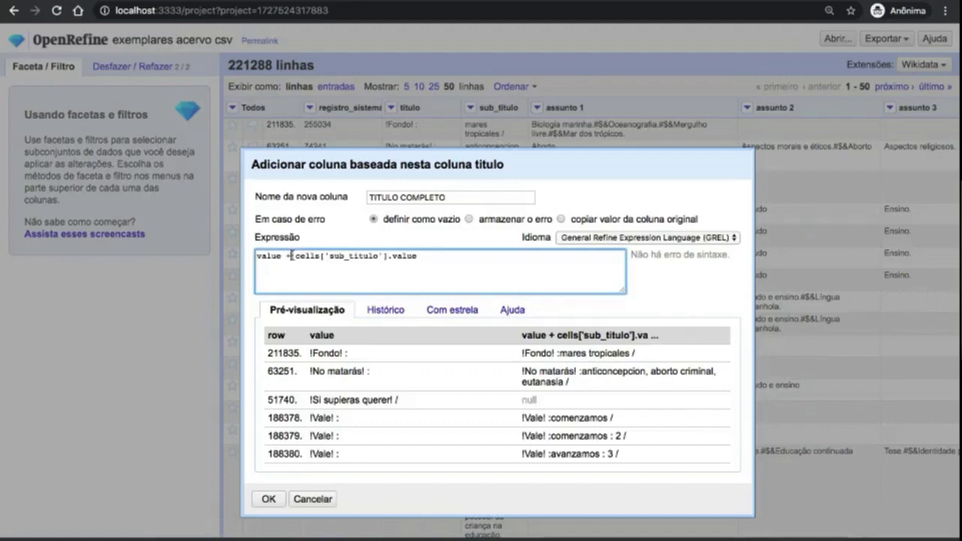
{"action": "type", "text": "' ' "}
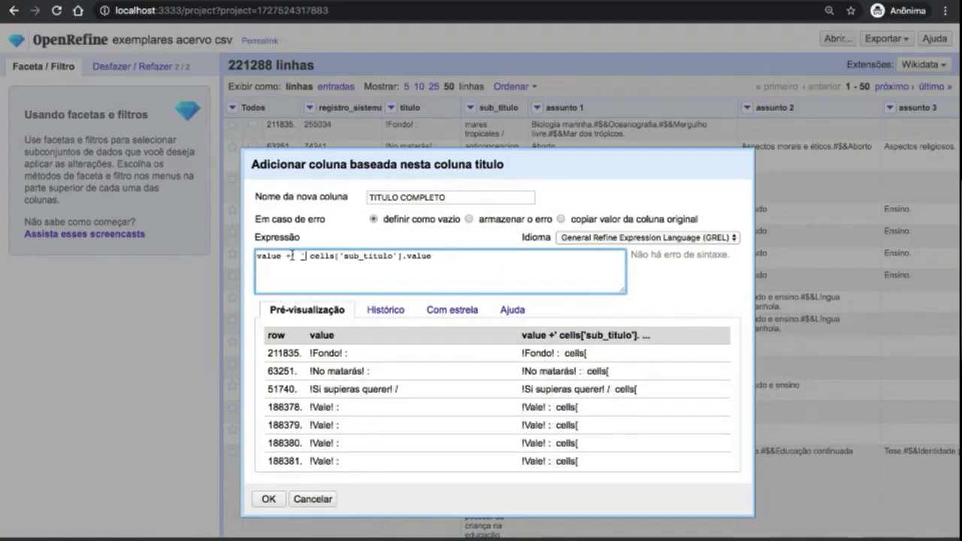
{"action": "type", "text": "+"}
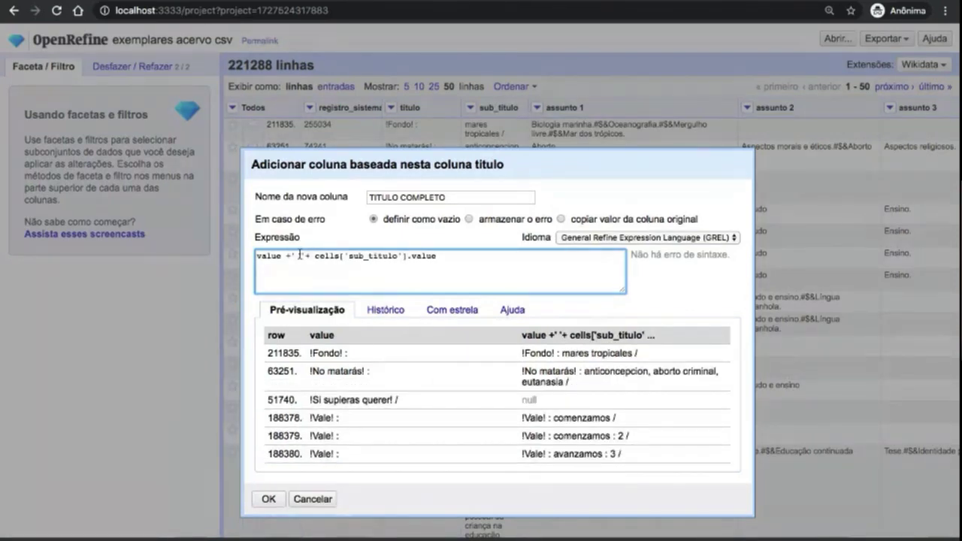
Step: Try *** as the separator between title and subtitle in the expression, and restore the single space
{"action": "left_click", "coordinate": [299, 255]}
{"action": "type", "text": "***"}
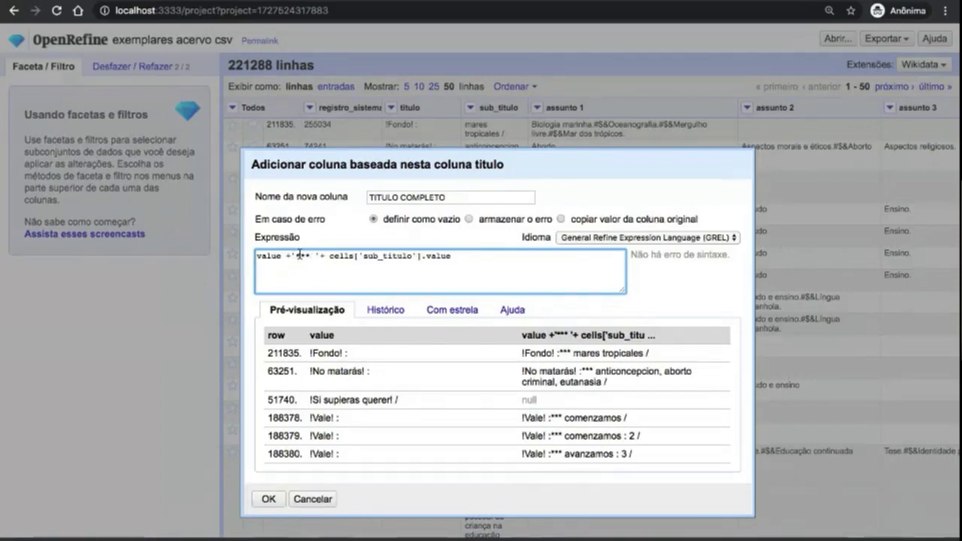
{"action": "key", "text": "Delete"}
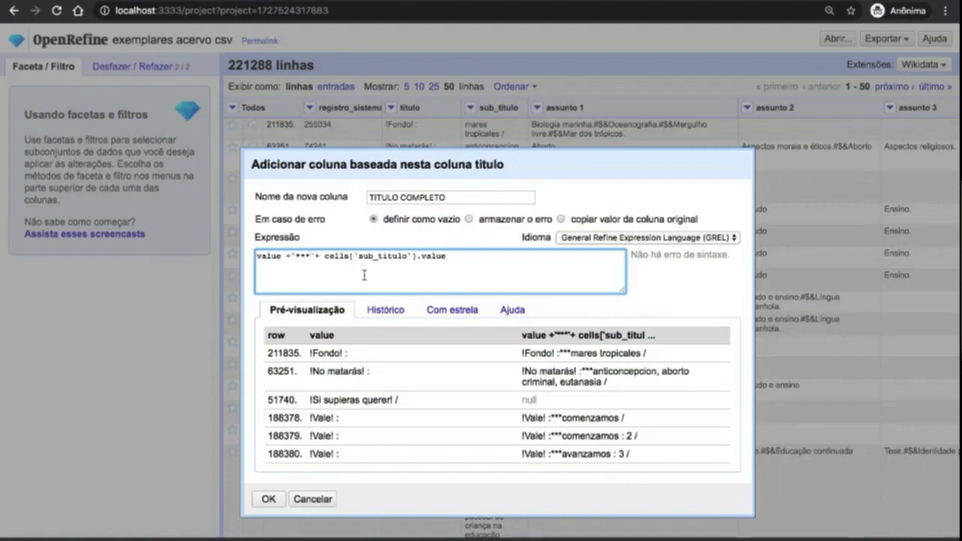
{"action": "key", "text": "BackSpace"}
{"action": "key", "text": "BackSpace"}
{"action": "key", "text": "BackSpace"}
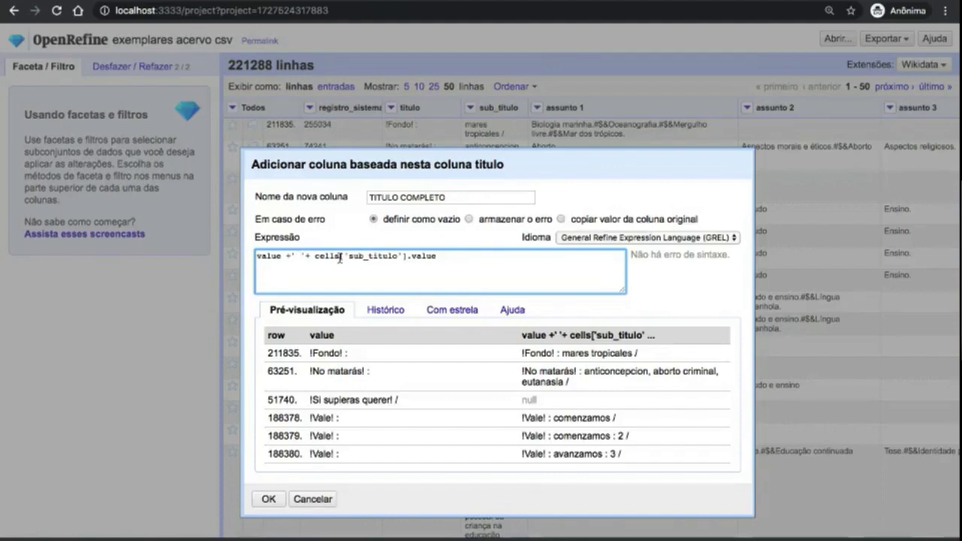
Step: Create the TITULO COMPLETO column from the space-separated join expression
{"action": "left_click", "coordinate": [269, 500]}
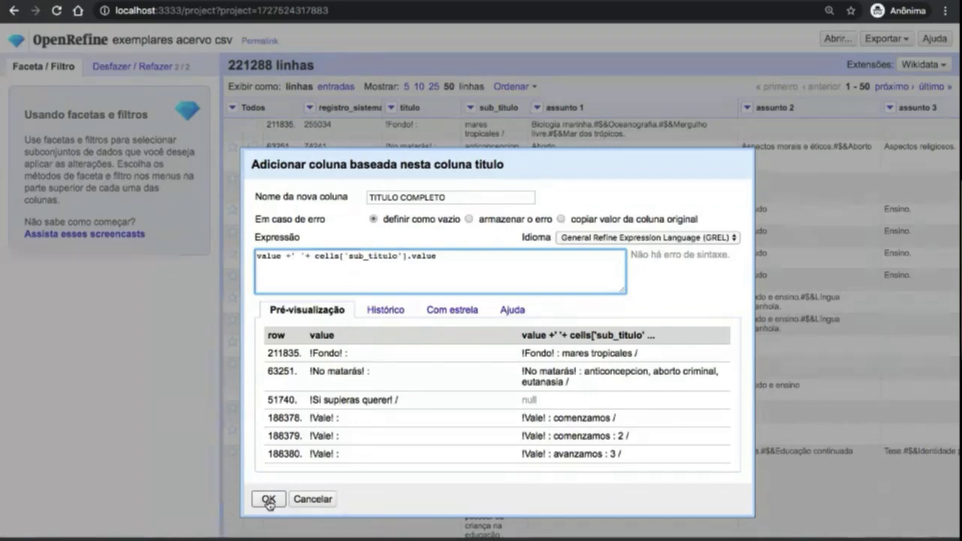
{"action": "left_click", "coordinate": [269, 499]}
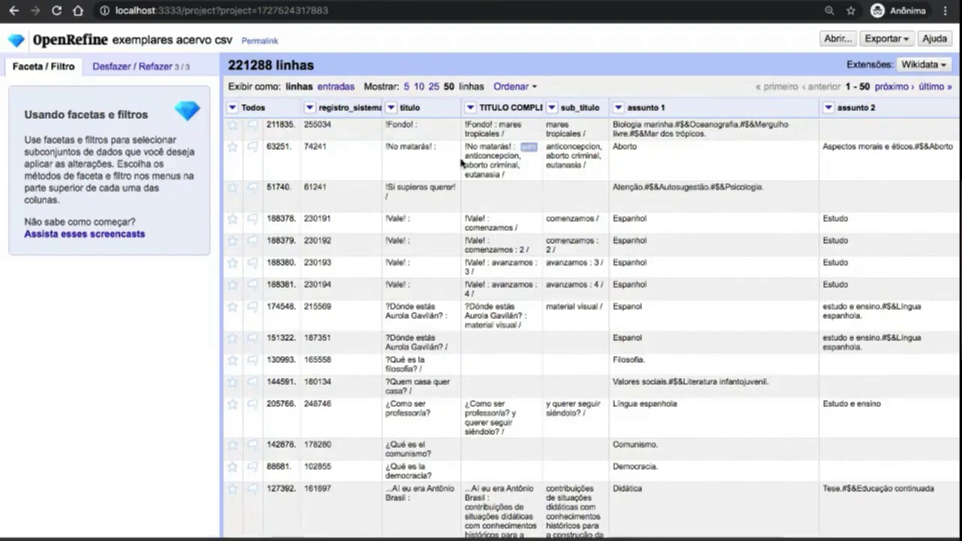
Step: Review the titulo column's cell and column editing options, the available export formats, and the project's operation history
{"action": "left_click", "coordinate": [391, 107]}
{"action": "mouse_move", "coordinate": [413, 161]}
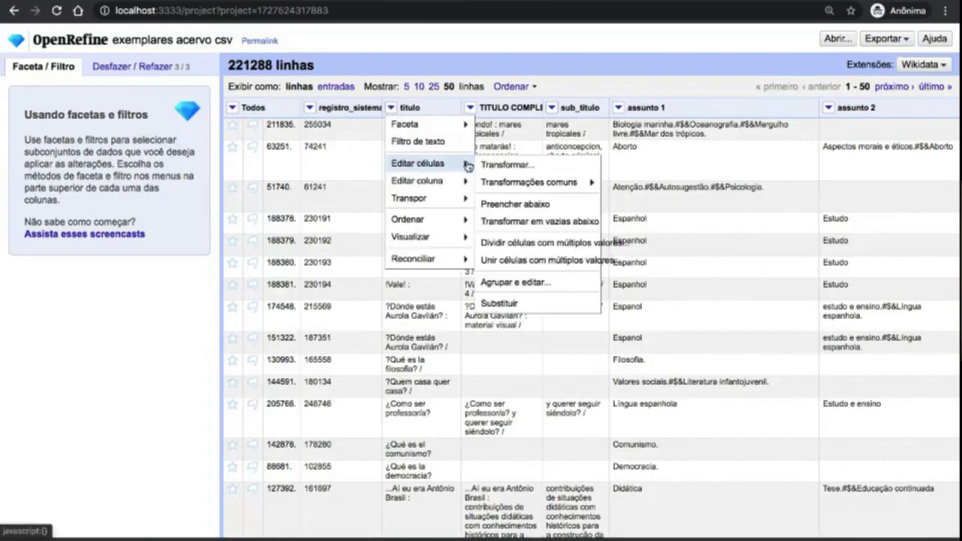
{"action": "mouse_move", "coordinate": [438, 182]}
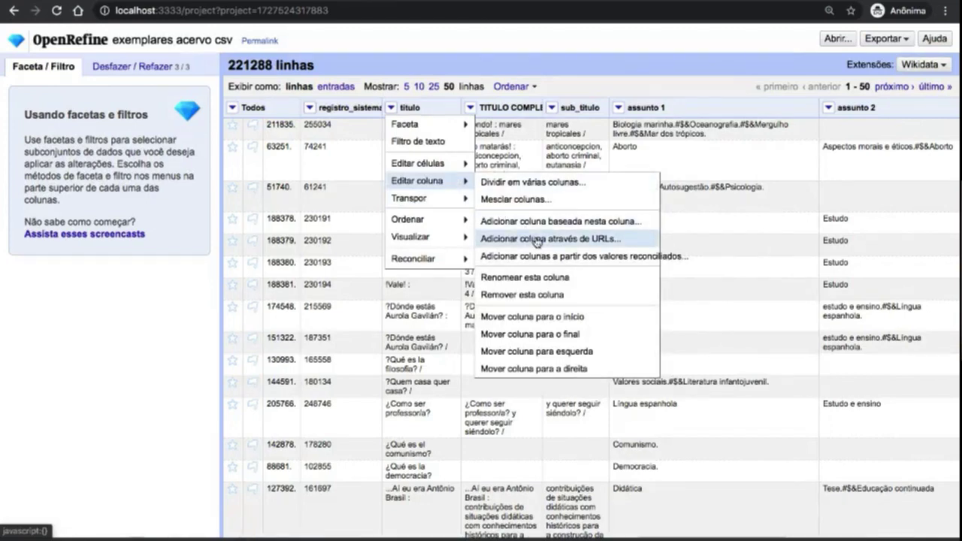
{"action": "left_click", "coordinate": [592, 58]}
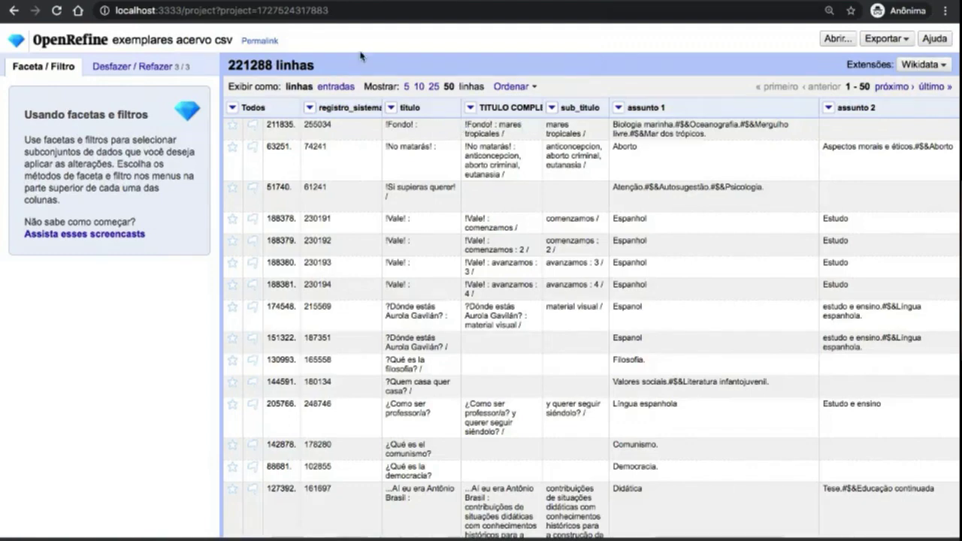
{"action": "left_click", "coordinate": [893, 49]}
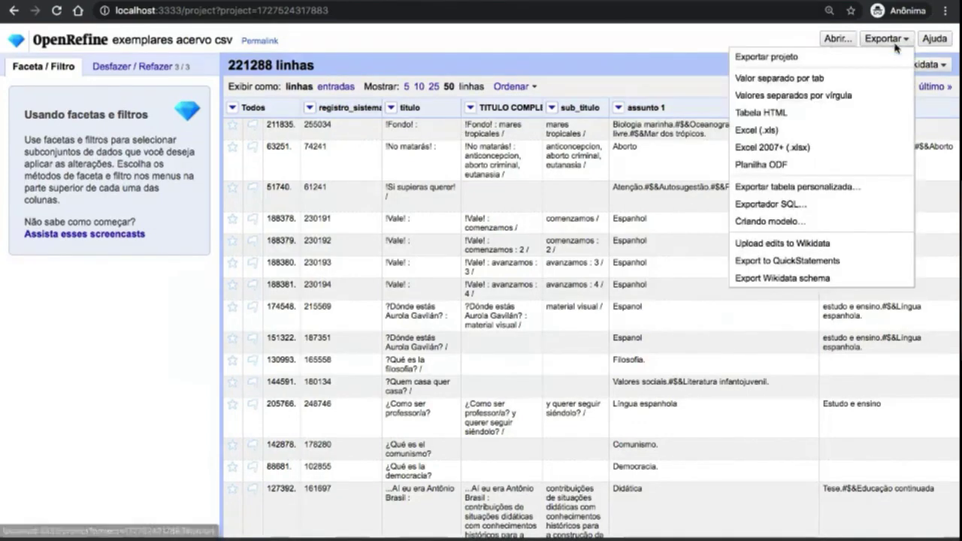
{"action": "left_click", "coordinate": [729, 49]}
{"action": "left_click", "coordinate": [150, 68]}
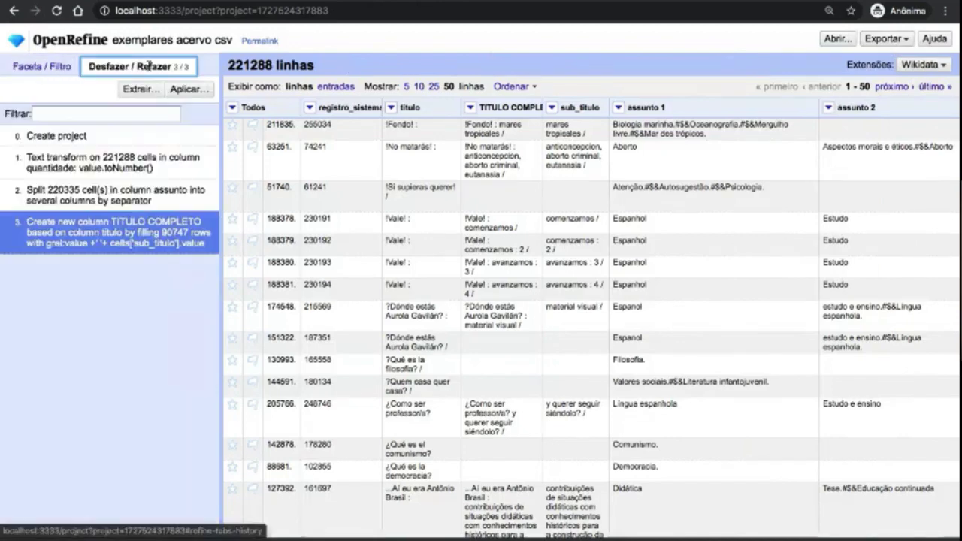
{"action": "left_click", "coordinate": [42, 66]}
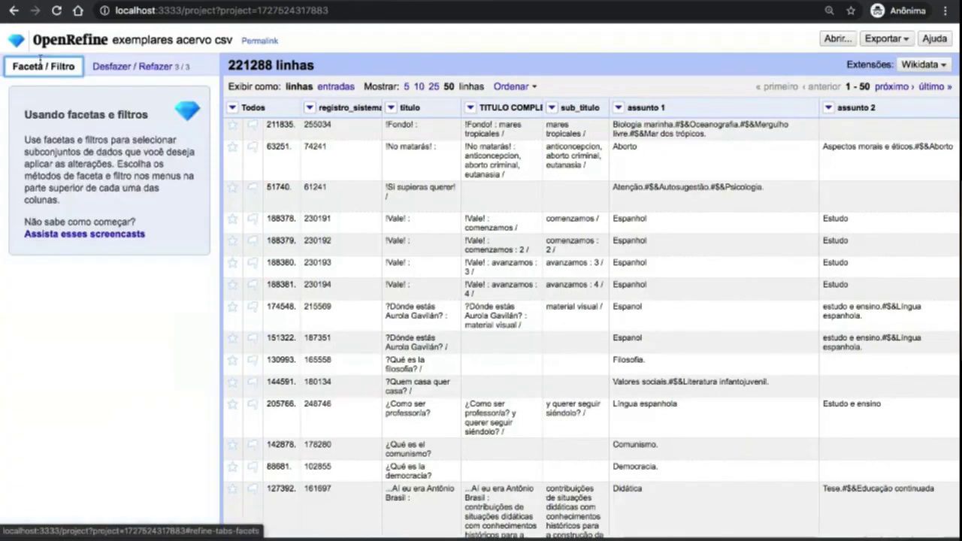
Step: Return to the start page and browse the list of existing projects
{"action": "left_click", "coordinate": [81, 40]}
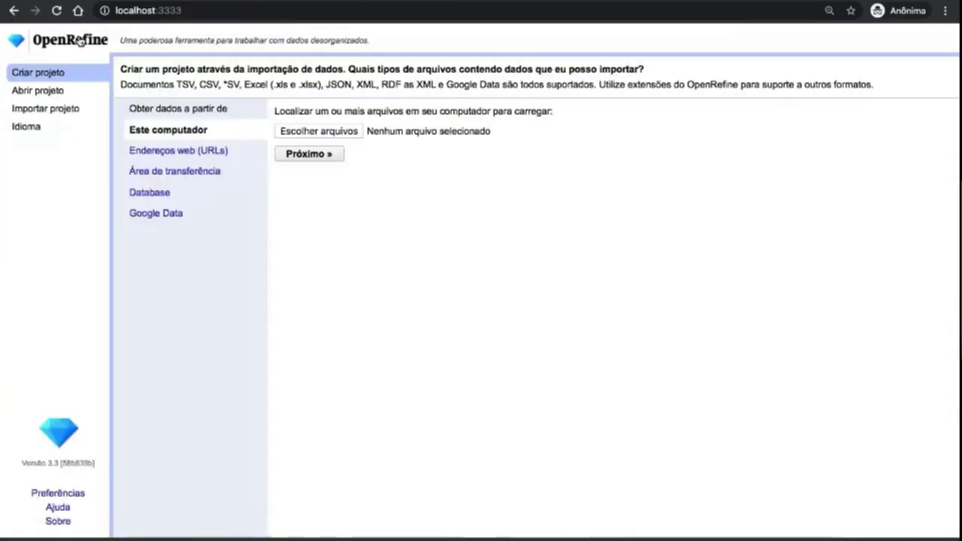
{"action": "left_click", "coordinate": [42, 91]}
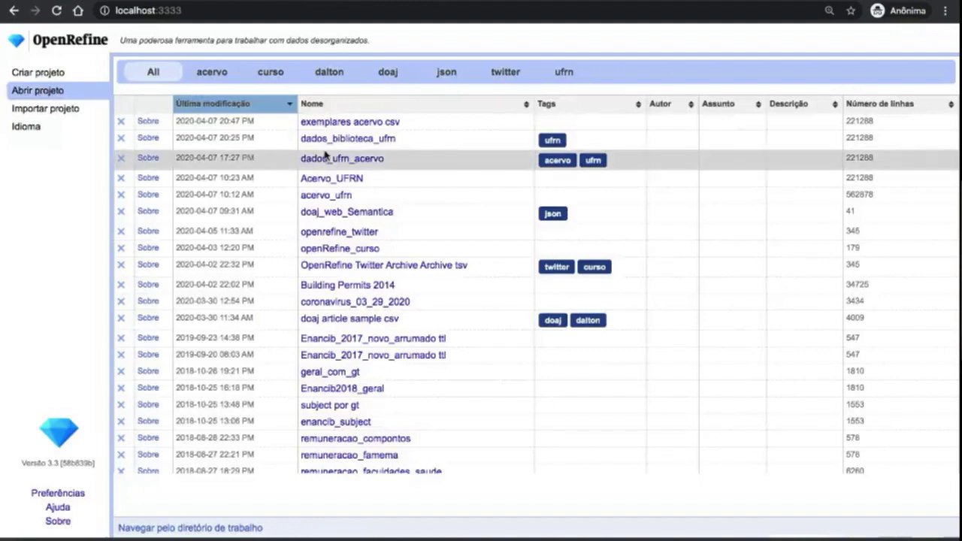
{"action": "scroll", "coordinate": [325, 280], "scroll_direction": "down", "scroll_amount": 1}
{"action": "scroll", "coordinate": [323, 280], "scroll_direction": "up", "scroll_amount": 1}
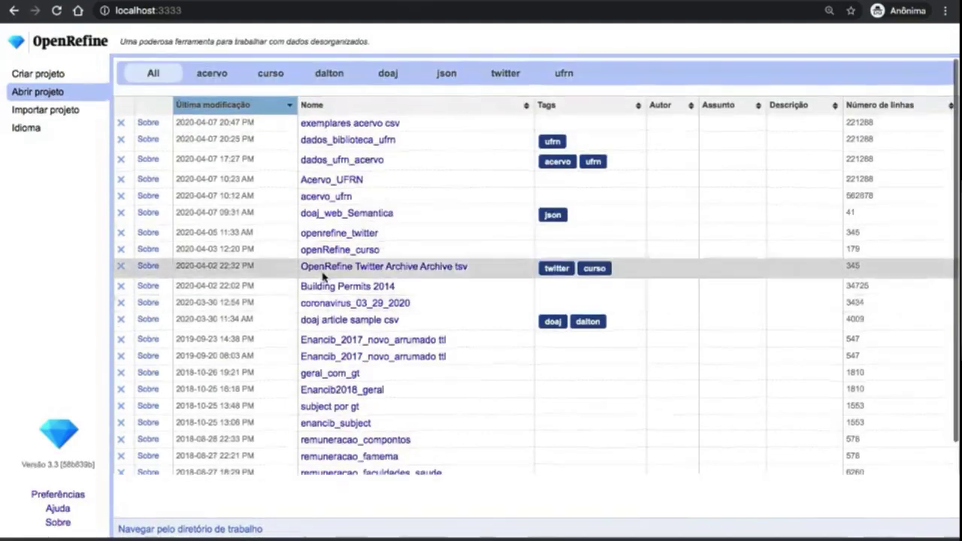